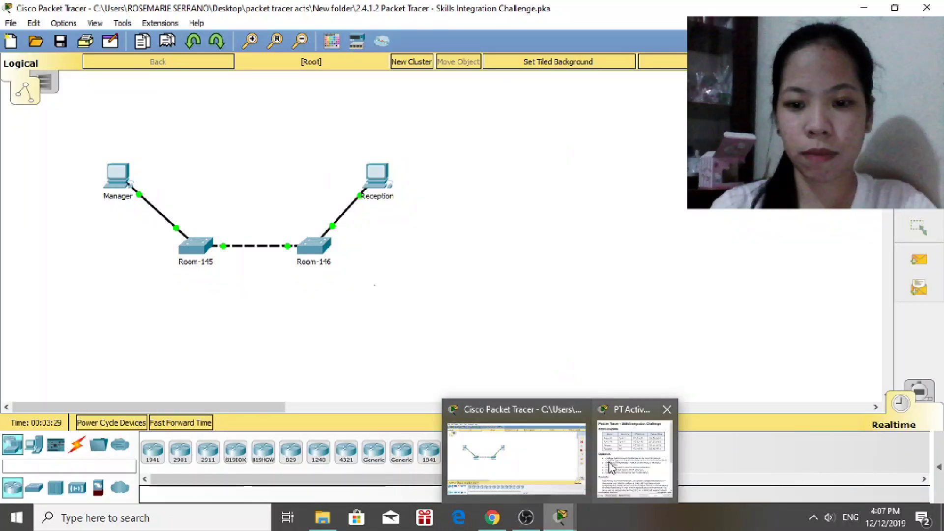
Step: Bring up the PT Activity instructions window from its taskbar preview
{"action": "left_click", "coordinate": [611, 466]}
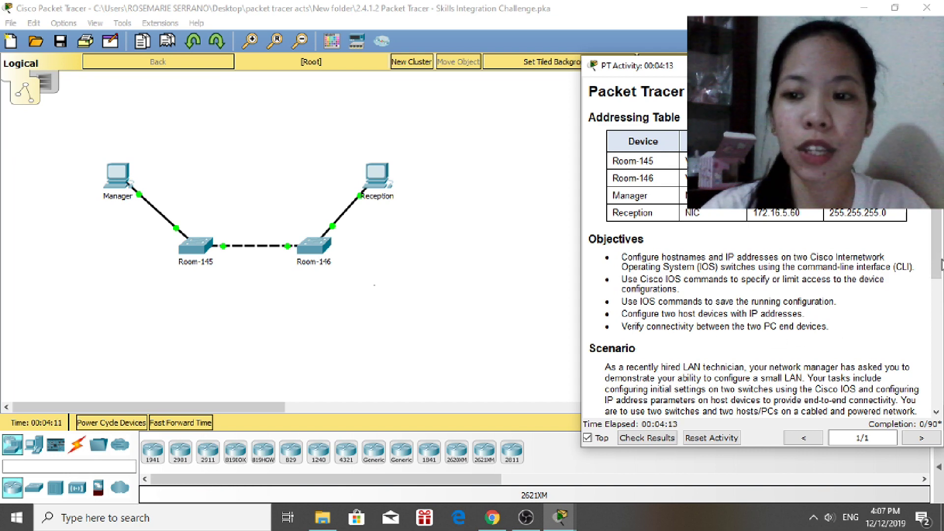
Step: Scroll the activity instructions down to the Scenario and Requirements sections
{"action": "left_click_drag", "start_coordinate": [942, 265], "coordinate": [928, 396]}
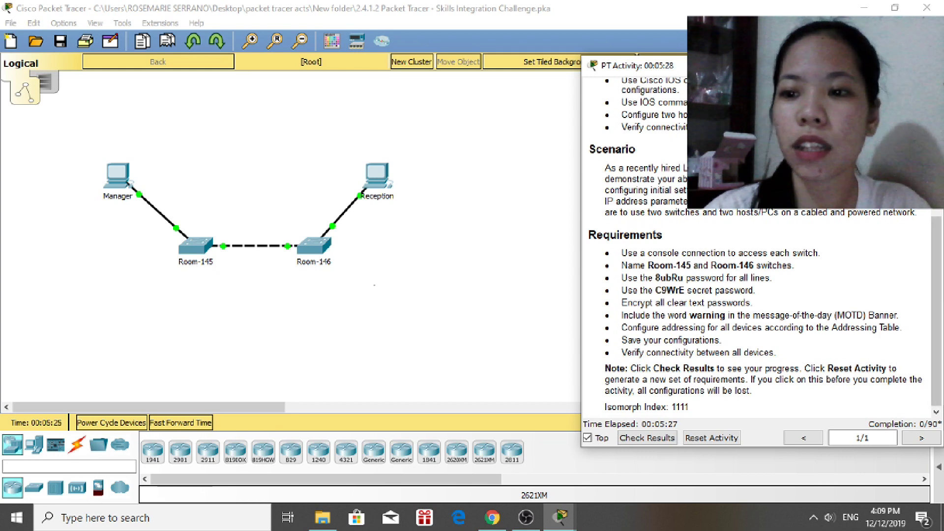
{"action": "left_click_drag", "start_coordinate": [940, 381], "coordinate": [939, 147]}
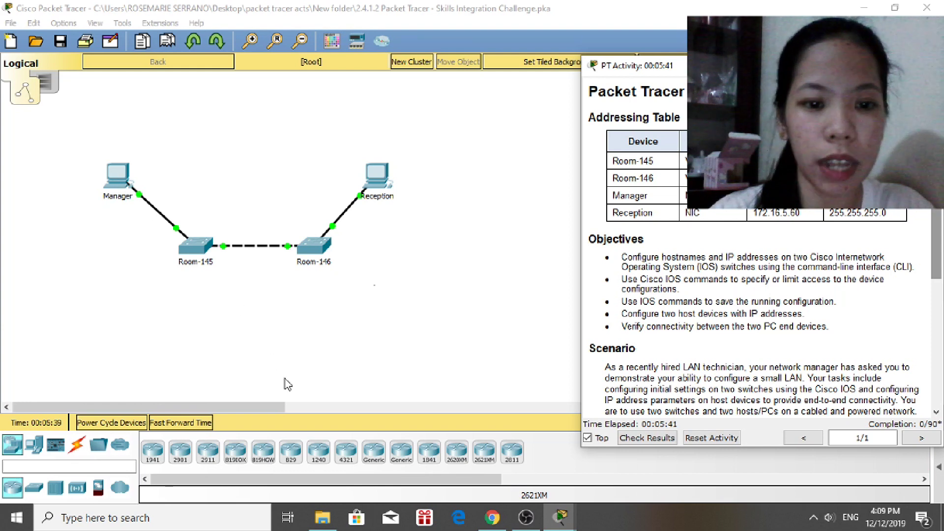
{"action": "scroll", "coordinate": [936, 386], "scroll_direction": "down", "scroll_amount": 3}
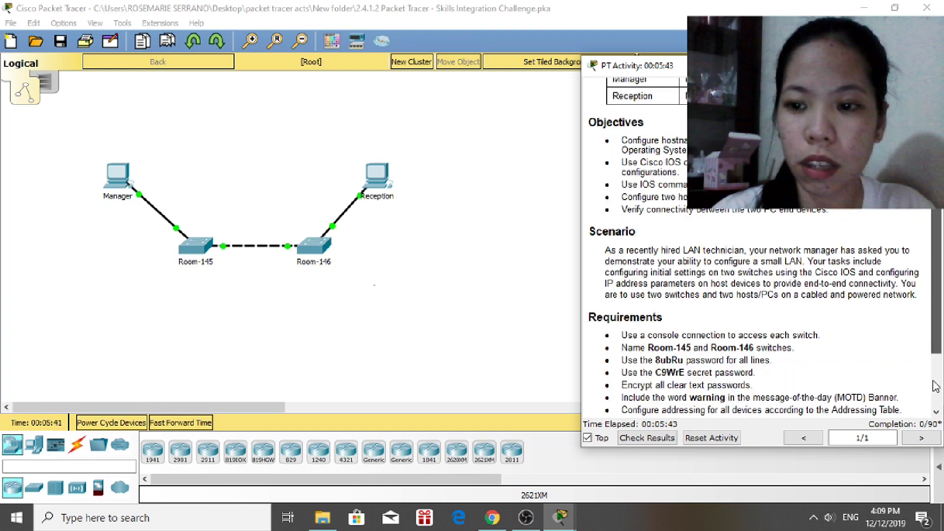
{"action": "scroll", "coordinate": [936, 386], "scroll_direction": "down", "scroll_amount": 2}
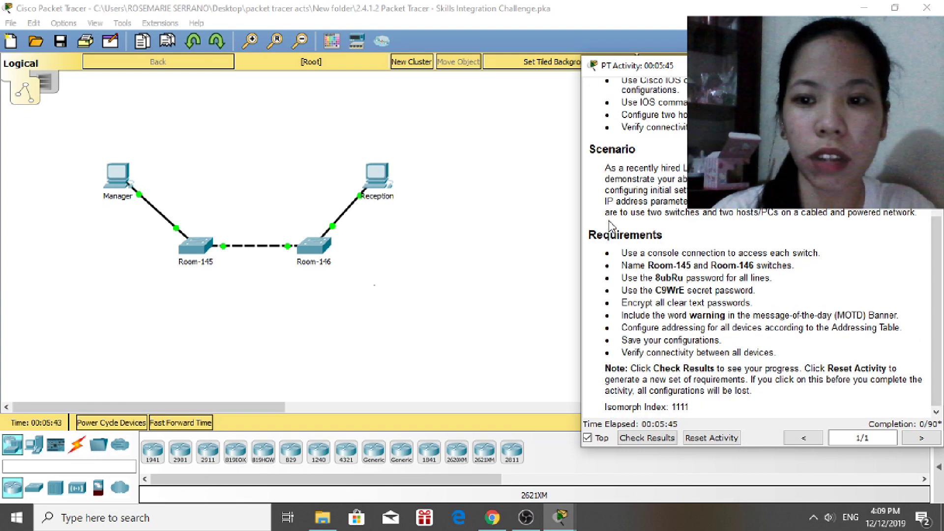
Step: Run a console cable from the Manager PC's RS 232 port to the Room-145 switch's Console port
{"action": "left_click", "coordinate": [76, 452]}
{"action": "left_click", "coordinate": [75, 451]}
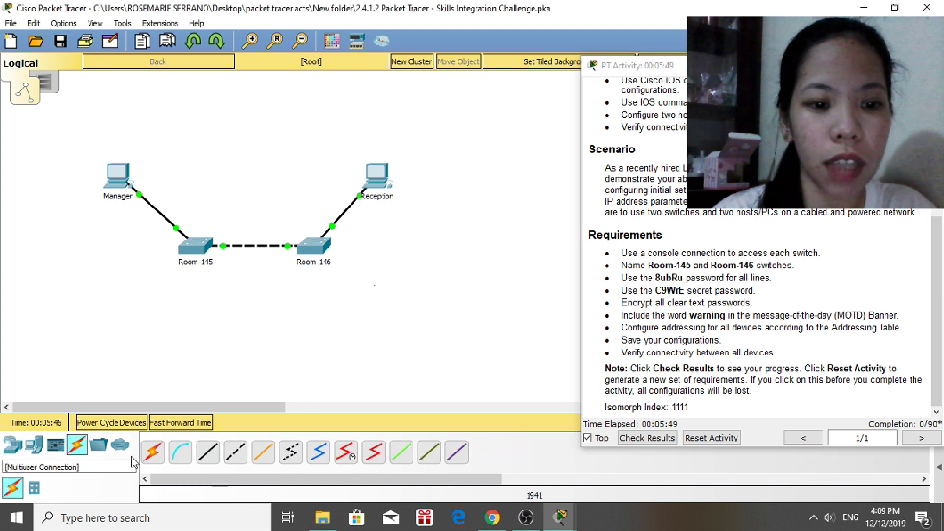
{"action": "left_click", "coordinate": [182, 453]}
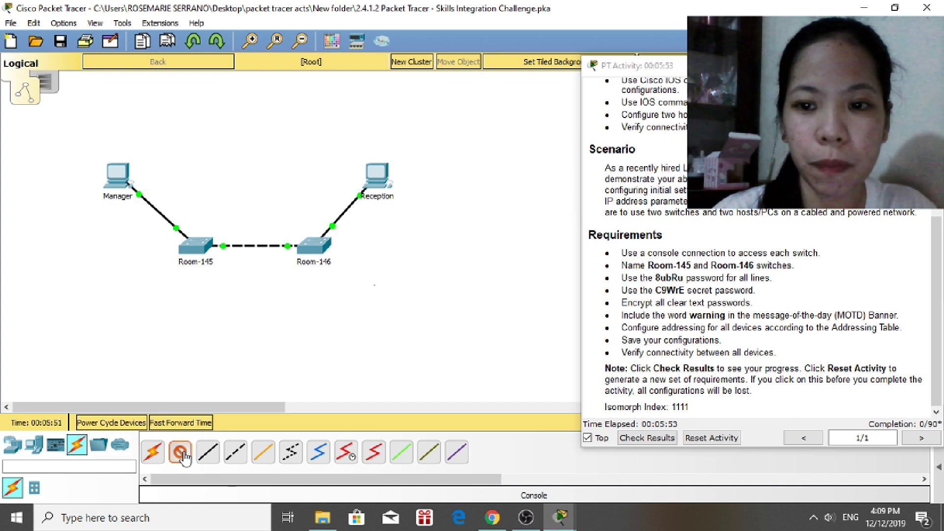
{"action": "left_click", "coordinate": [119, 177]}
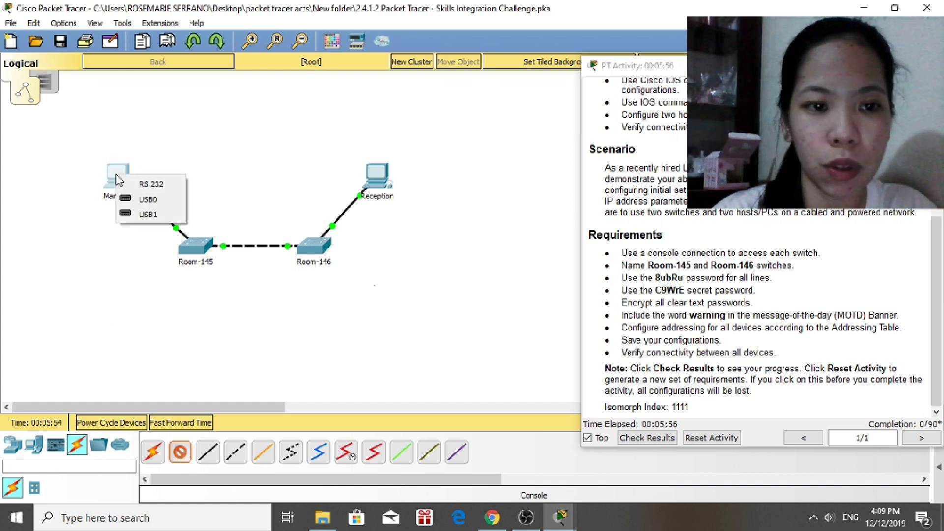
{"action": "left_click", "coordinate": [143, 185]}
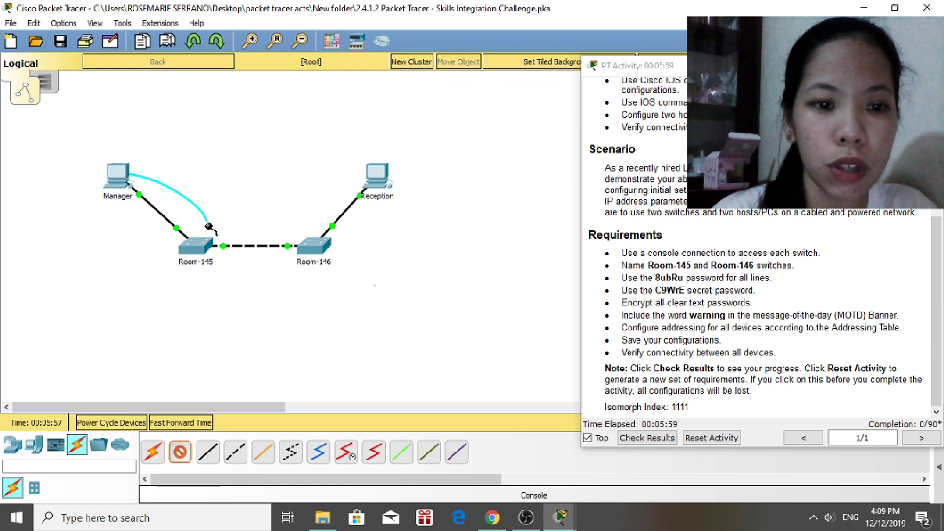
{"action": "left_click", "coordinate": [198, 249]}
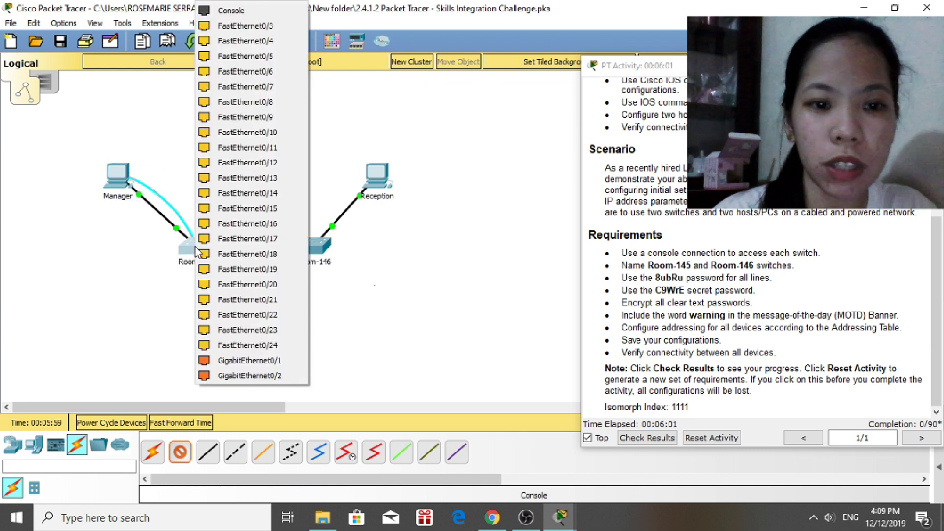
{"action": "left_click", "coordinate": [229, 12]}
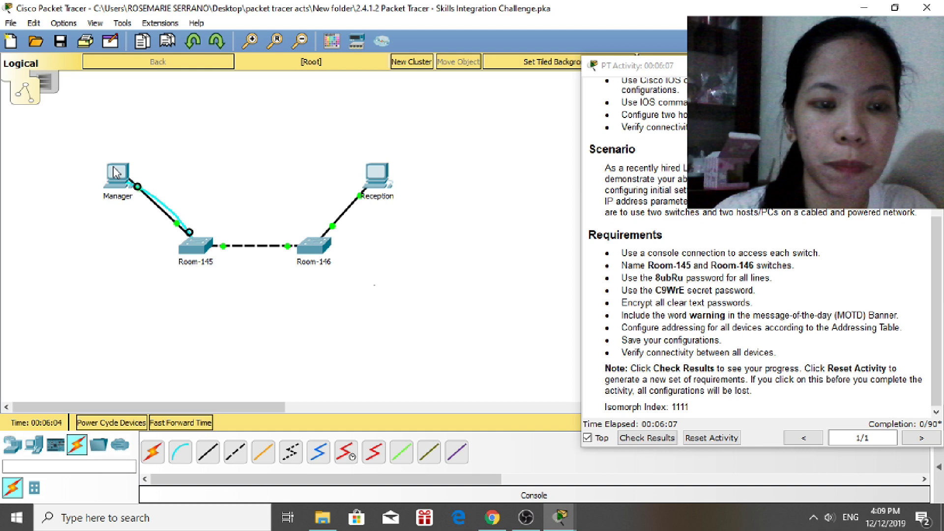
{"action": "left_click", "coordinate": [116, 173]}
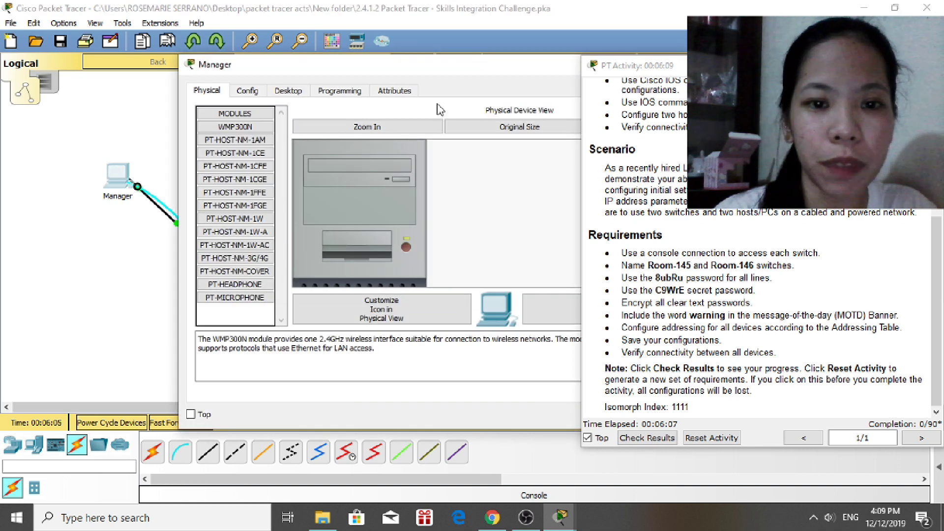
Step: Start the Manager PC's Terminal with default 9600/8/None/1/None settings to reach the switch
{"action": "left_click", "coordinate": [296, 93]}
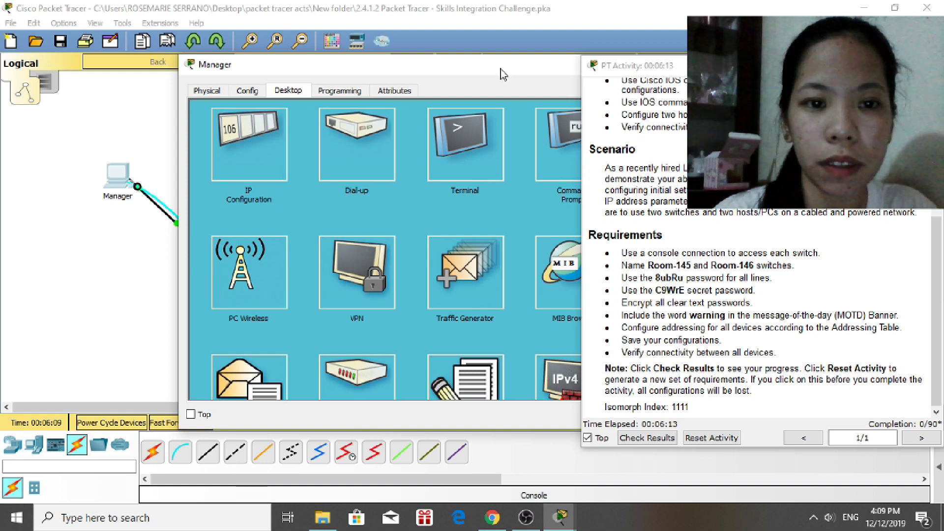
{"action": "left_click_drag", "start_coordinate": [499, 68], "coordinate": [466, 66]}
{"action": "left_click", "coordinate": [456, 159]}
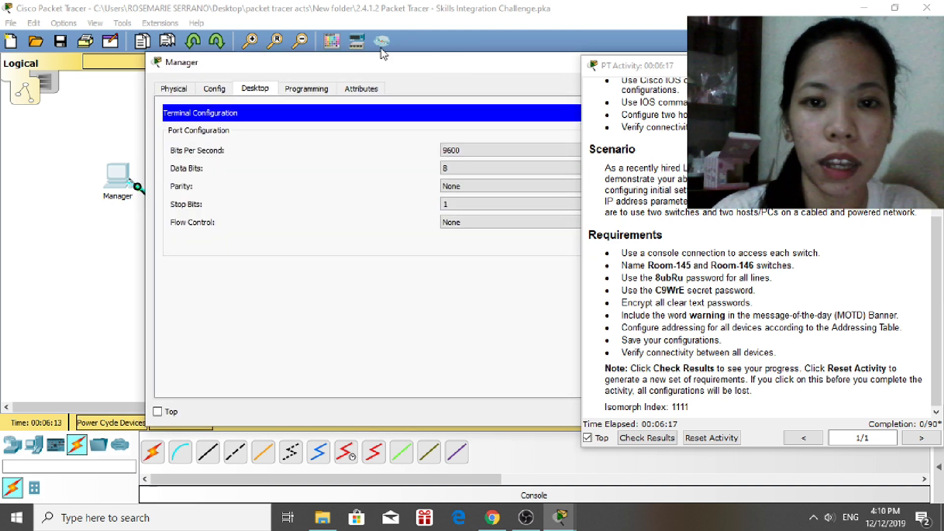
{"action": "left_click_drag", "start_coordinate": [434, 69], "coordinate": [330, 39]}
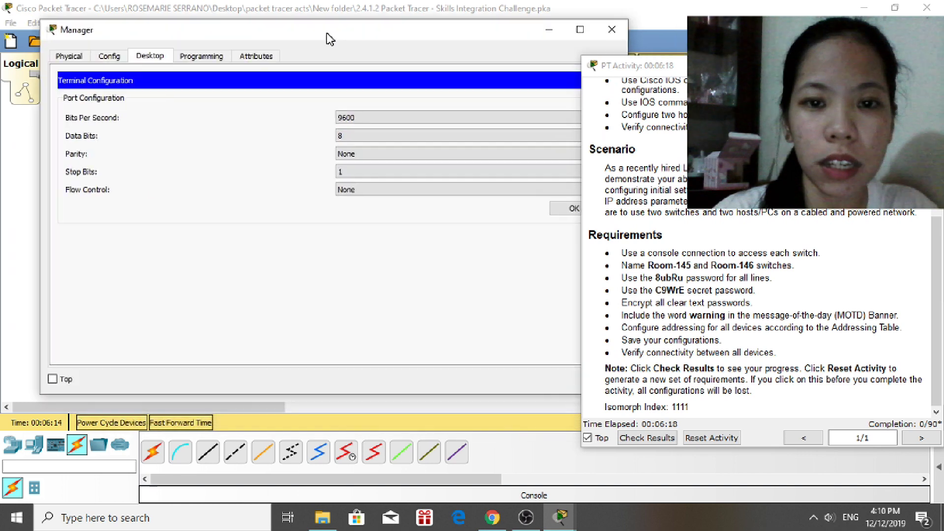
{"action": "left_click", "coordinate": [565, 208]}
{"action": "left_click_drag", "start_coordinate": [357, 34], "coordinate": [326, 40]}
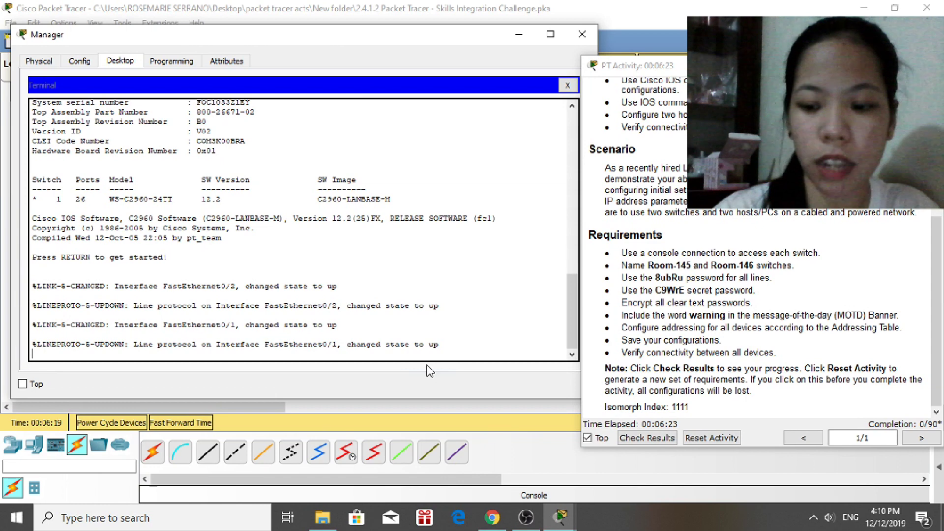
Step: Move from user mode to privileged EXEC with enable, then to global configuration with configure terminal
{"action": "key", "text": "Return"}
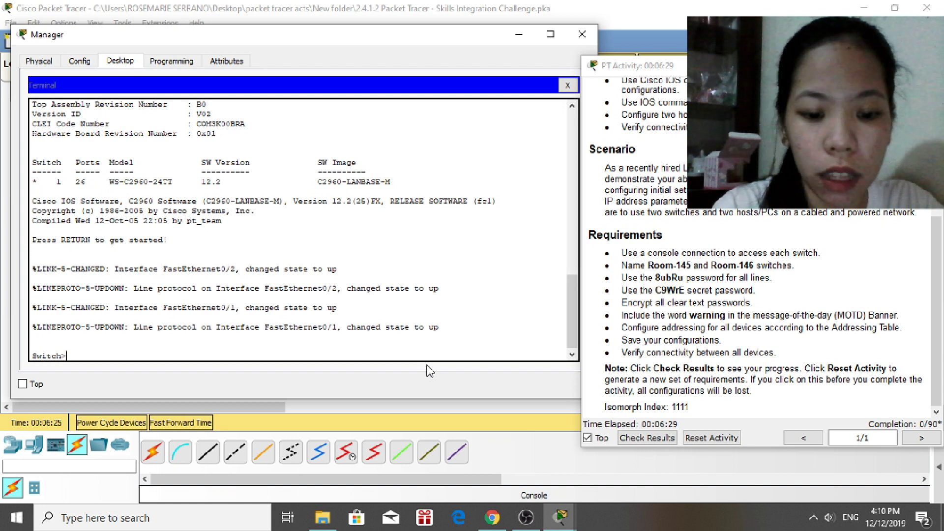
{"action": "type", "text": "enable"}
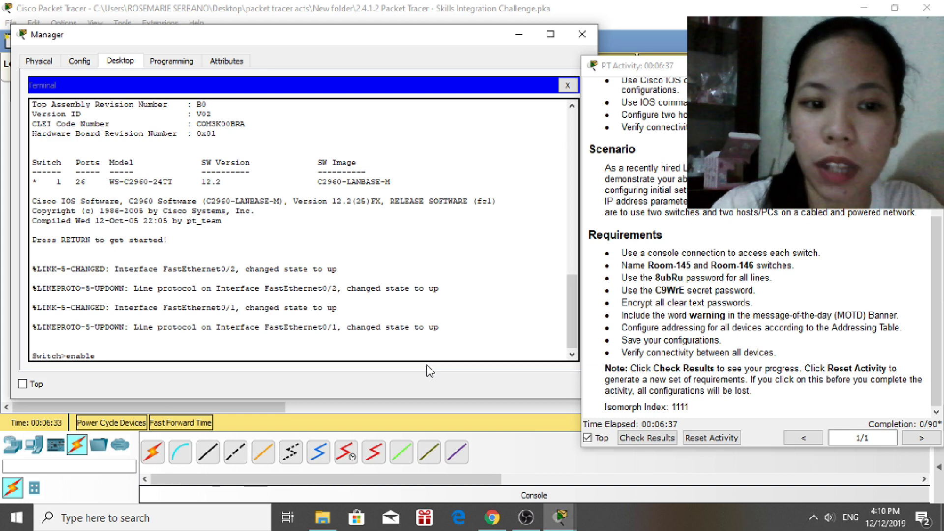
{"action": "key", "text": "Return"}
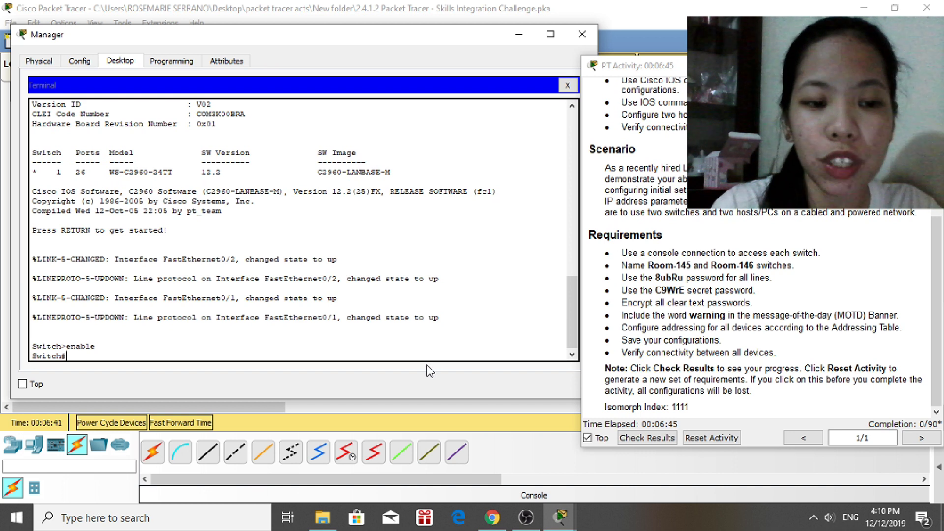
{"action": "type", "text": "confi"}
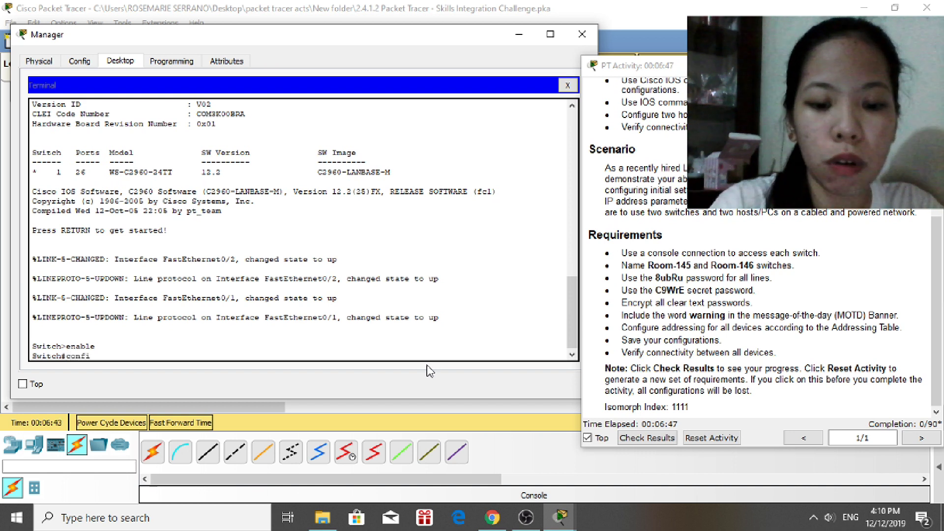
{"action": "type", "text": "giure"}
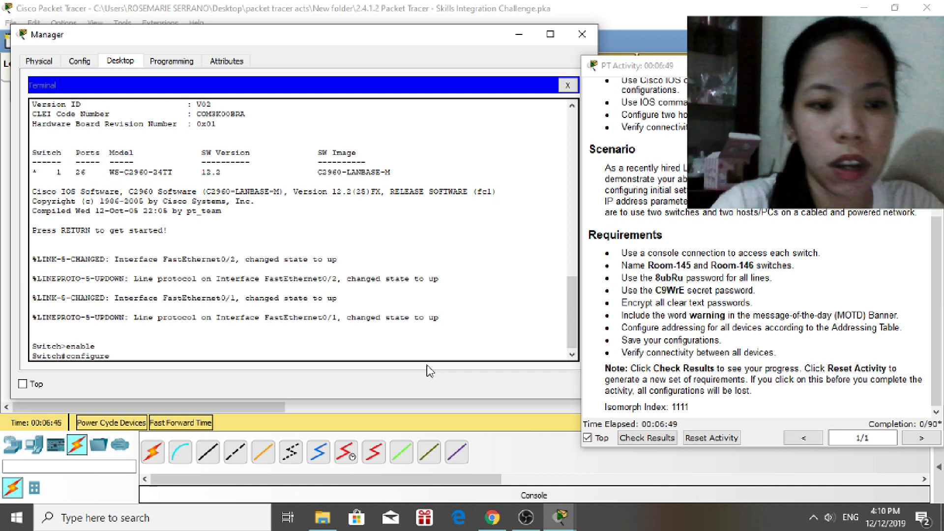
{"action": "type", "text": " termin"}
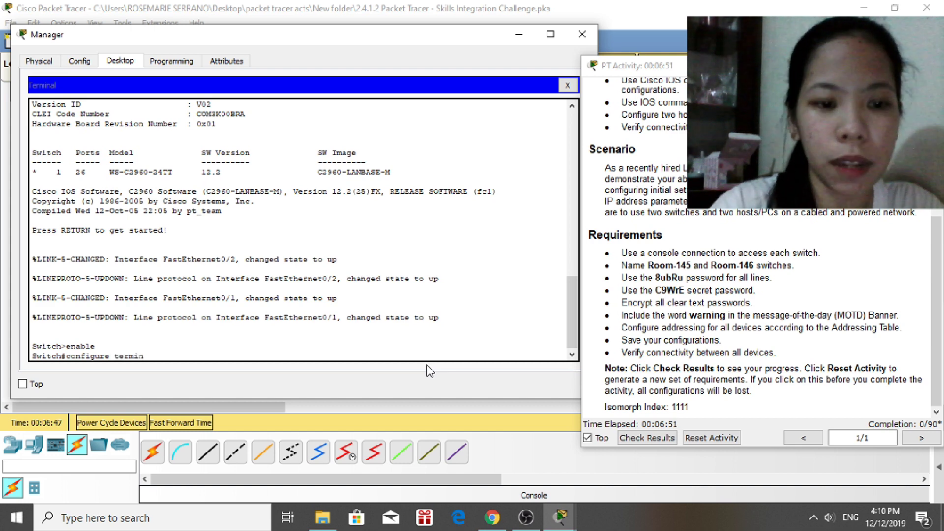
{"action": "type", "text": "al"}
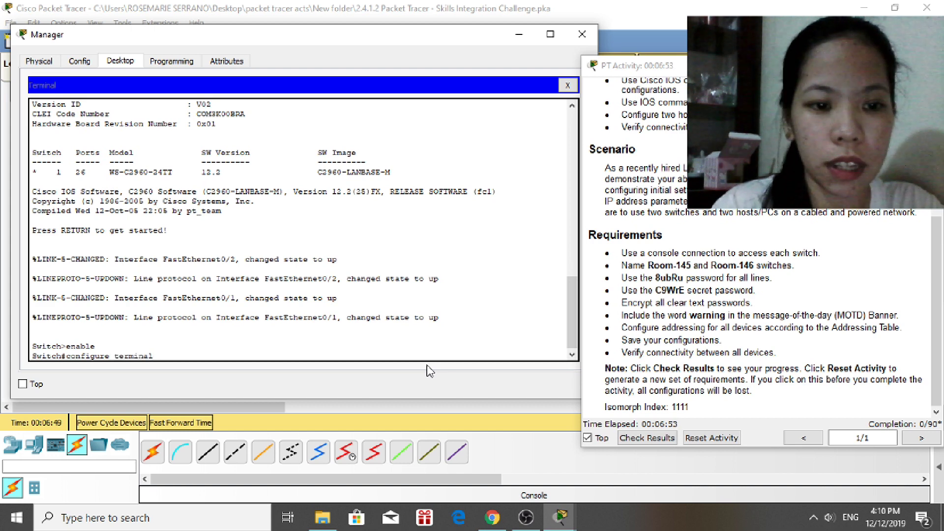
{"action": "key", "text": "Return"}
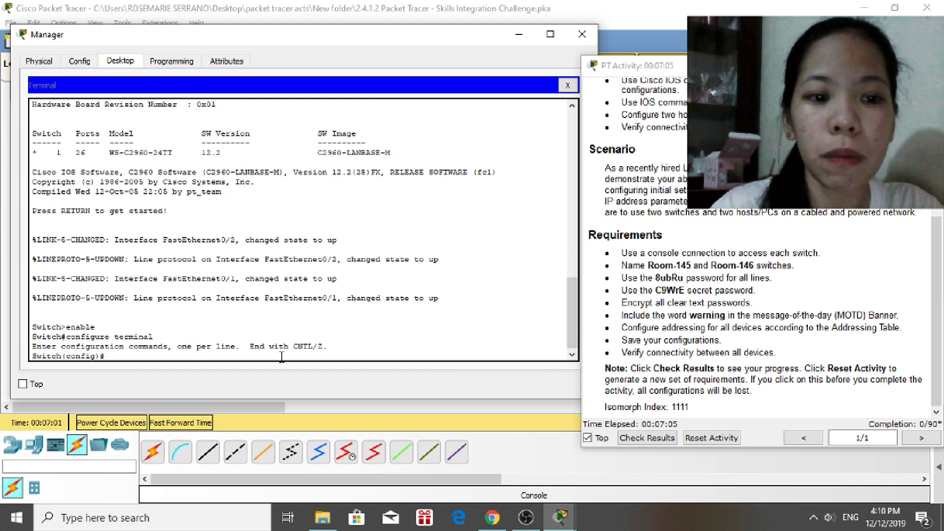
Step: Name the switch Room-145 and give console line 0 the all-lines password with login required
{"action": "type", "text": "hostname"}
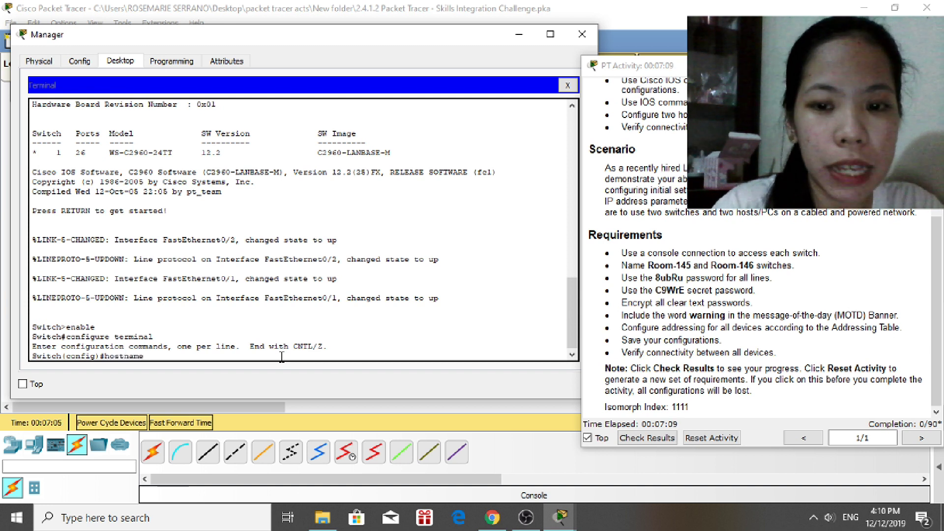
{"action": "type", "text": " Room"}
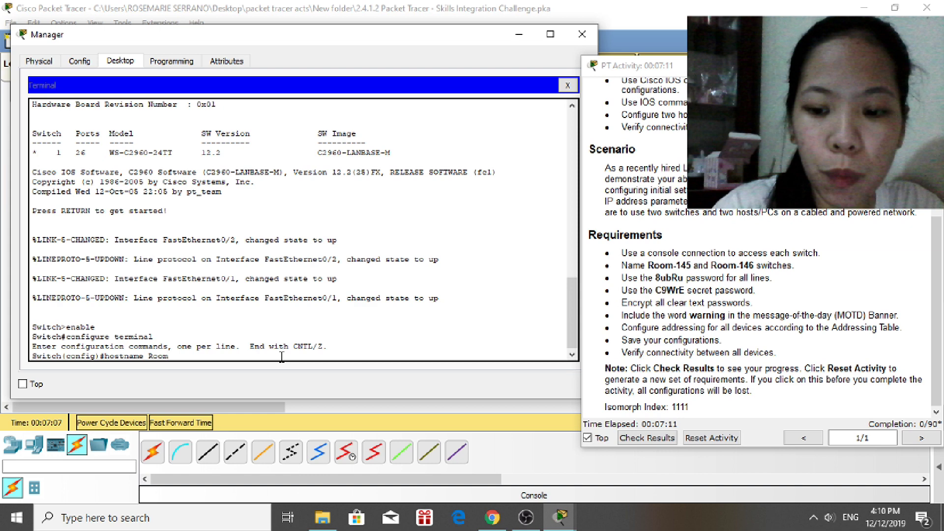
{"action": "type", "text": "-145"}
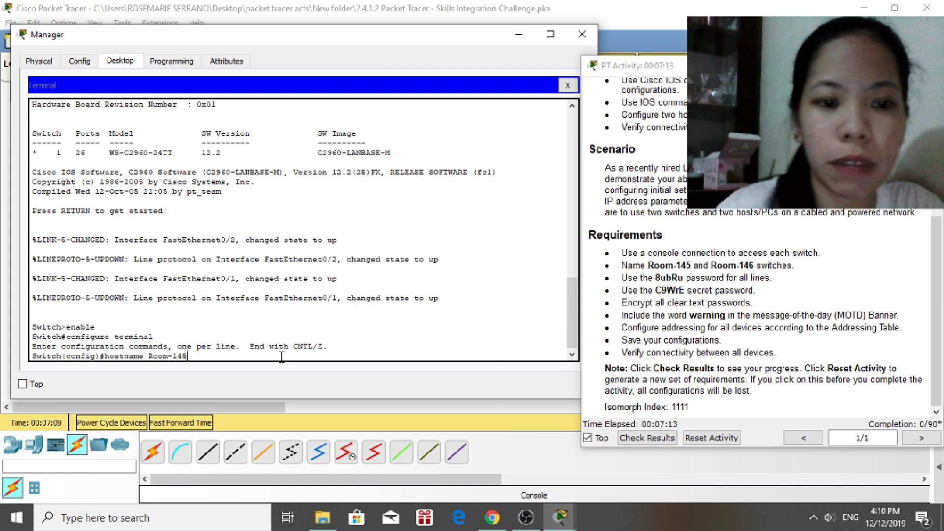
{"action": "key", "text": "Return"}
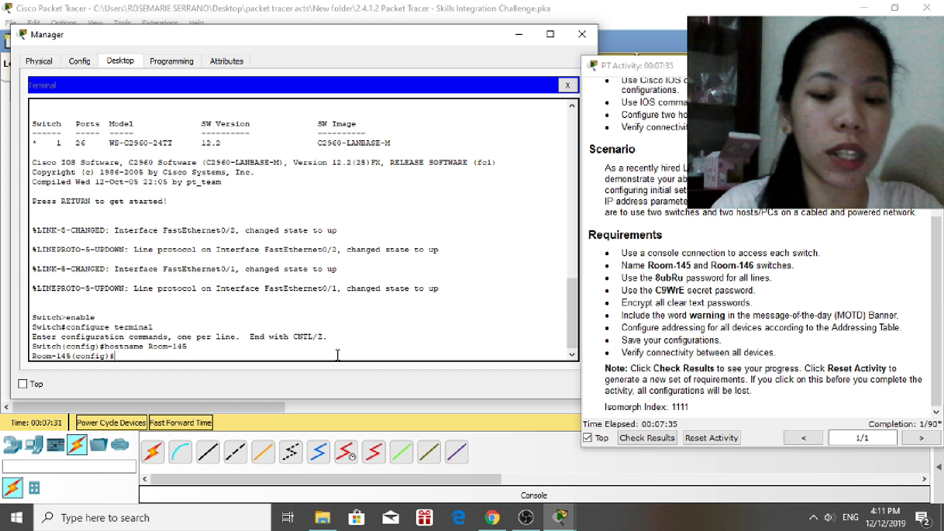
{"action": "type", "text": "ine console"}
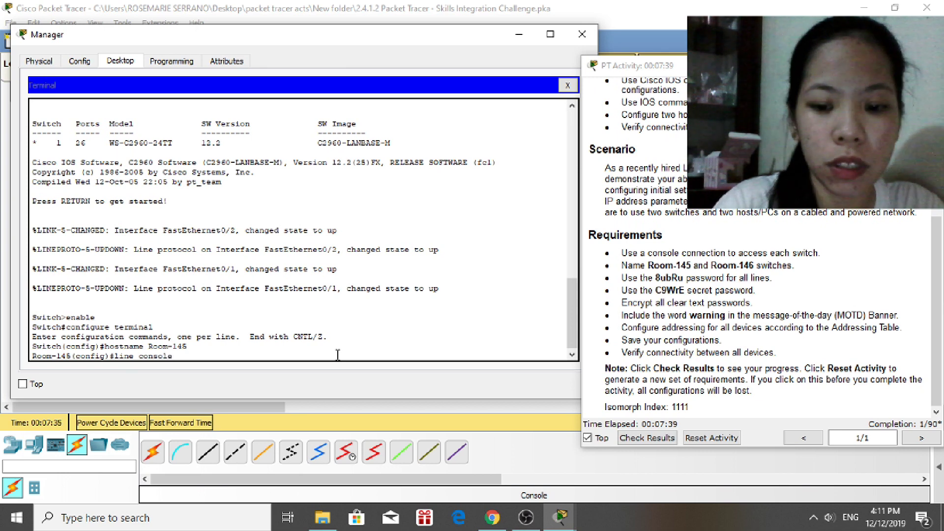
{"action": "type", "text": " 0"}
{"action": "key", "text": "Return"}
{"action": "type", "text": "password"}
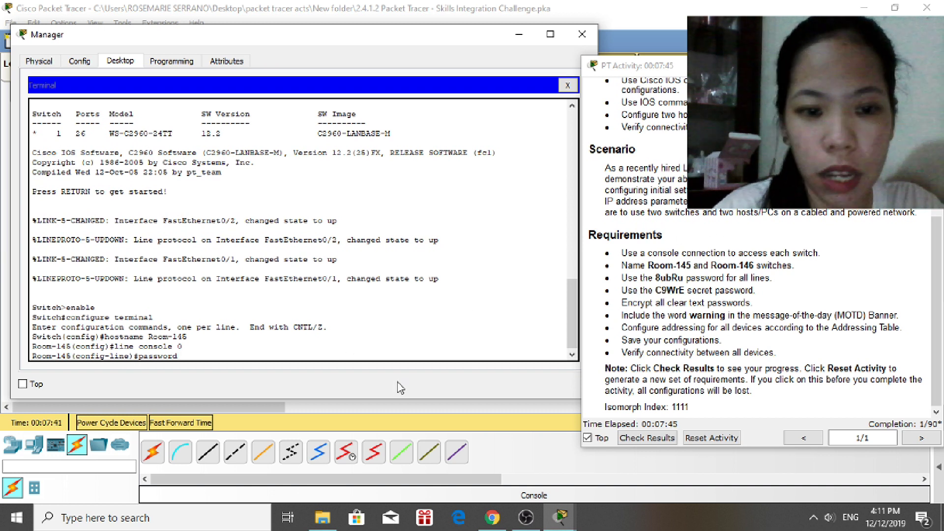
{"action": "type", "text": " 8"}
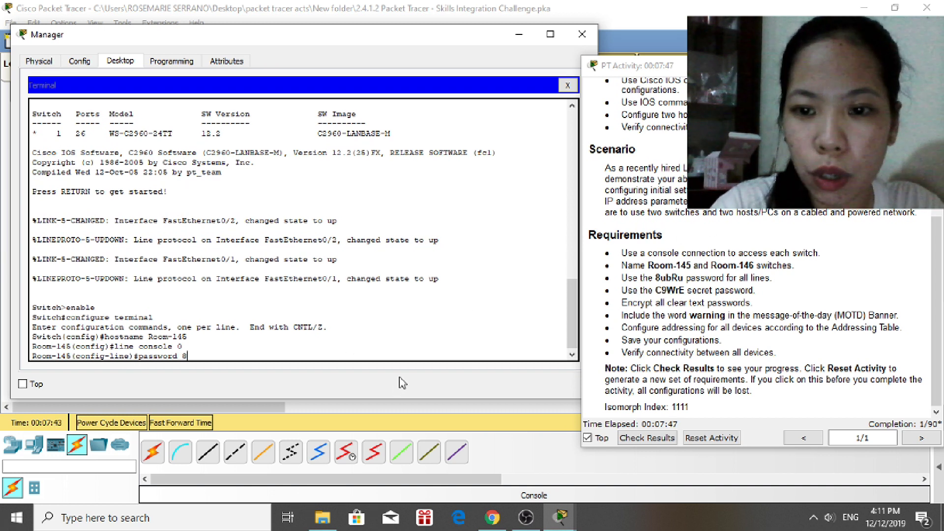
{"action": "type", "text": "ub"}
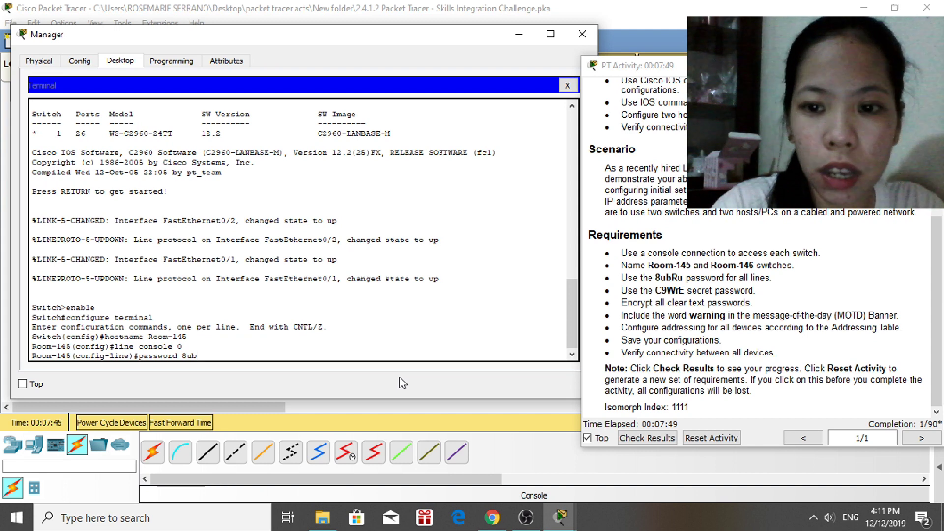
{"action": "type", "text": "R"}
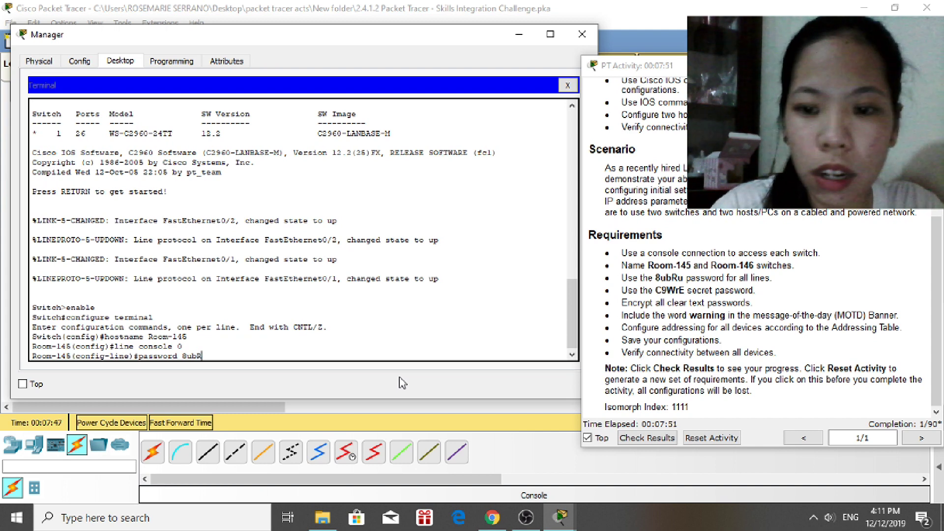
{"action": "type", "text": "u"}
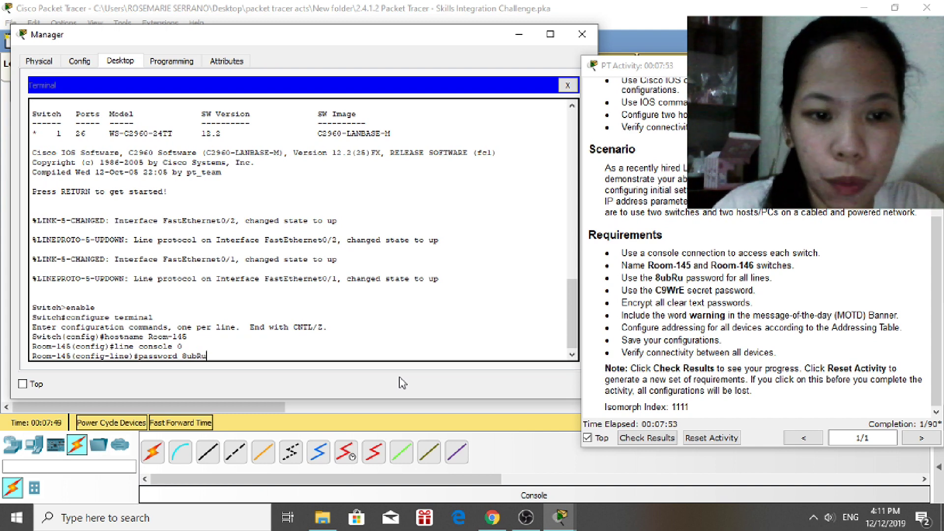
{"action": "key", "text": "Return"}
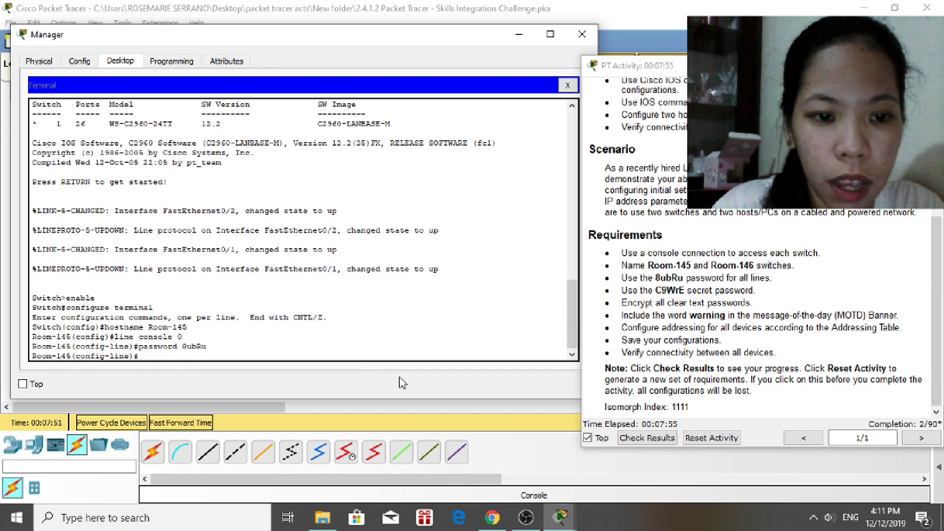
{"action": "type", "text": "login"}
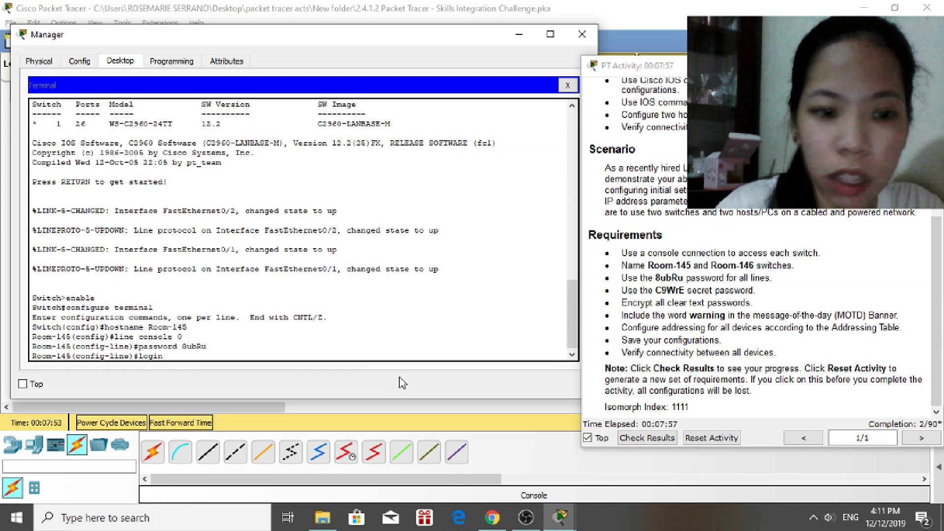
{"action": "key", "text": "Return"}
{"action": "type", "text": "exit"}
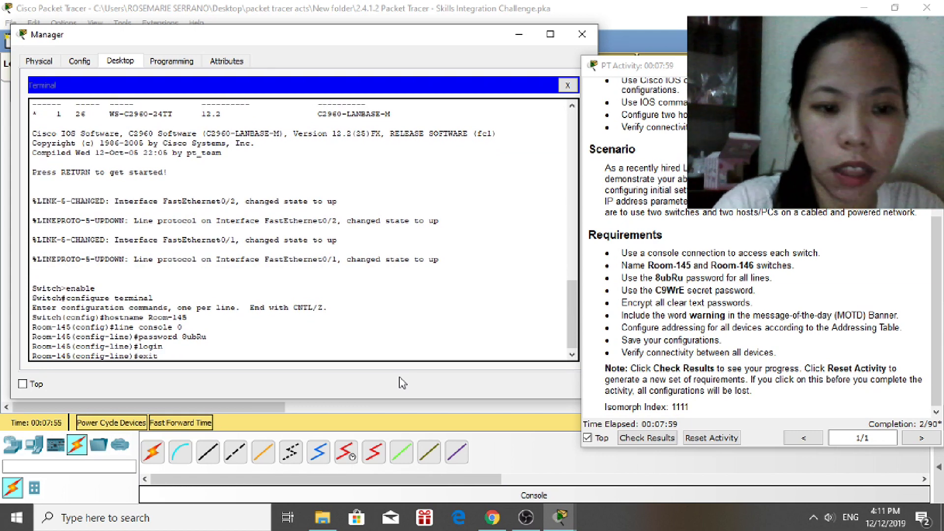
{"action": "key", "text": "Return"}
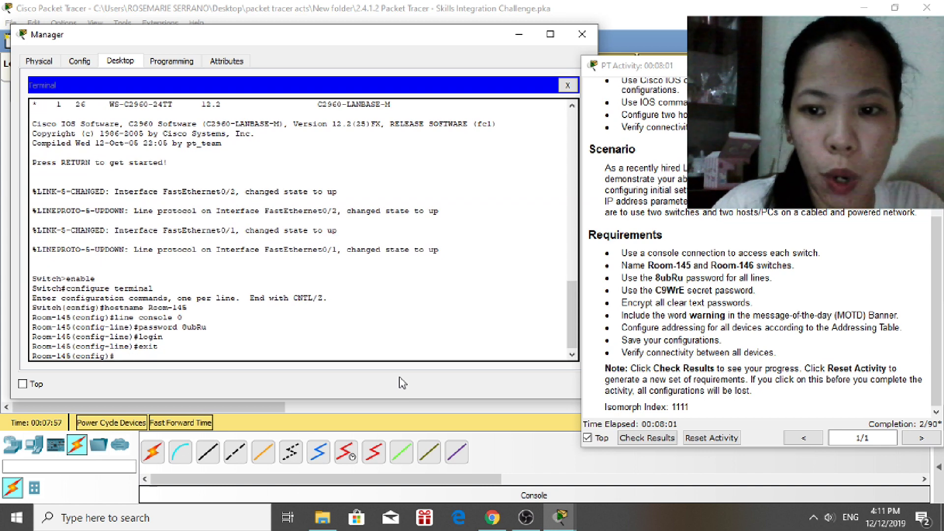
Step: Give vty lines 0 4 the all-lines password, require login, and exit to global config
{"action": "type", "text": "line "}
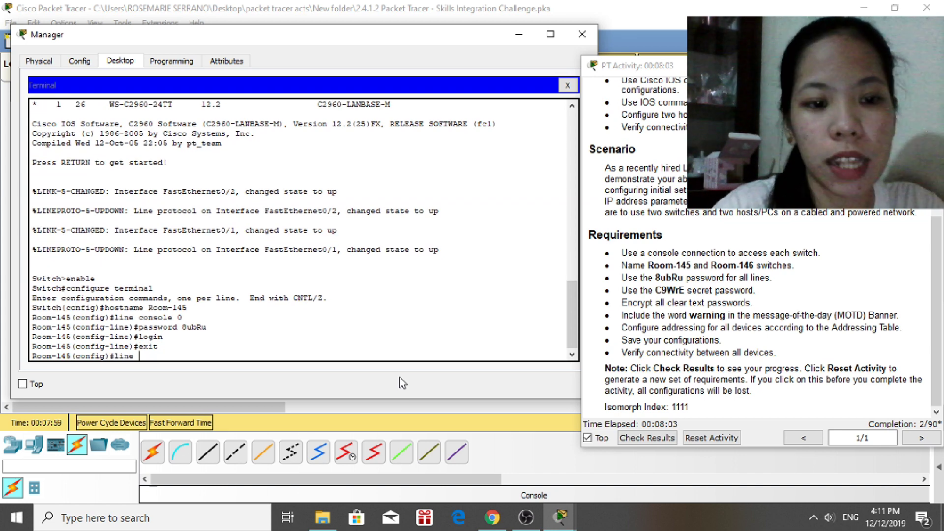
{"action": "type", "text": "vty 0 4"}
{"action": "key", "text": "Return"}
{"action": "type", "text": "p"}
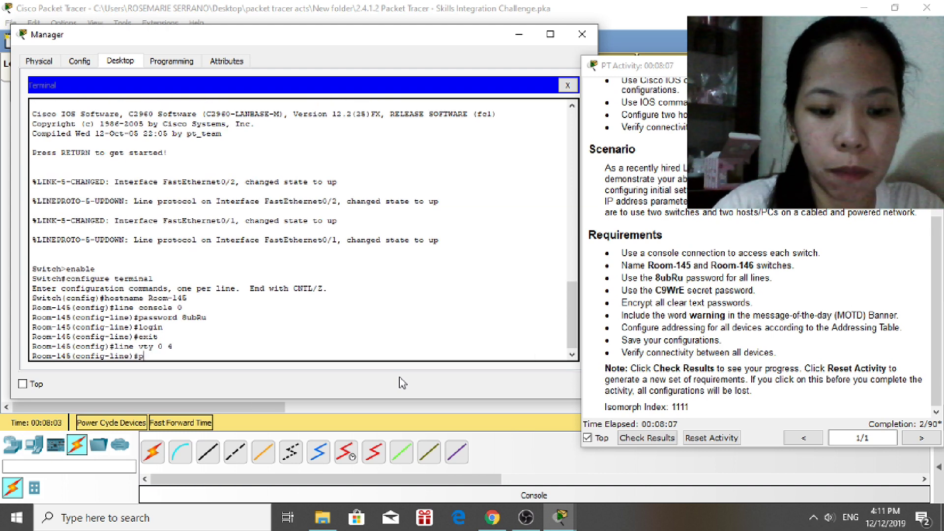
{"action": "type", "text": "assword"}
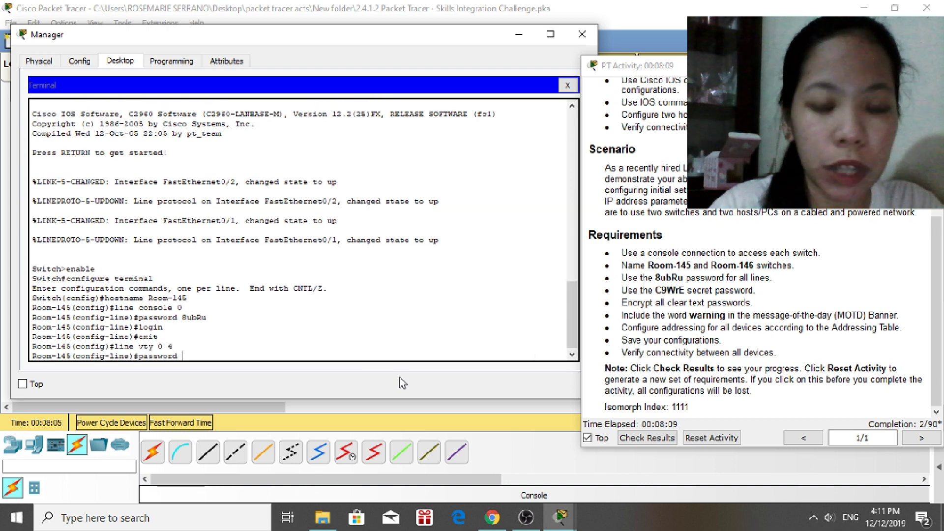
{"action": "type", "text": " 8"}
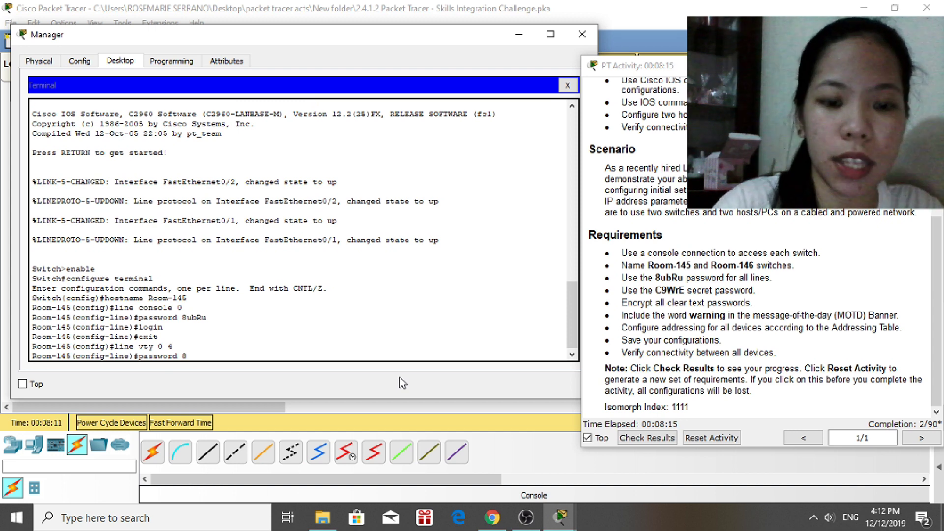
{"action": "type", "text": "ubR"}
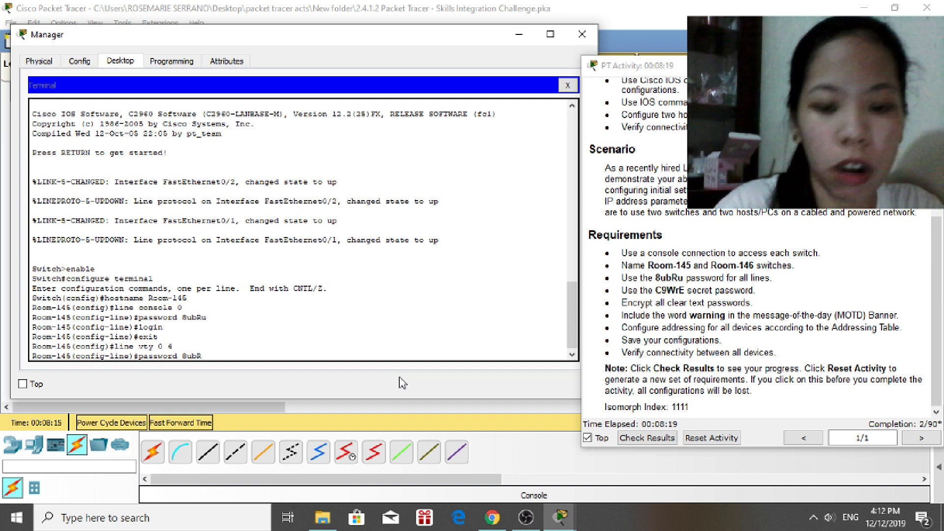
{"action": "type", "text": "u"}
{"action": "key", "text": "Return"}
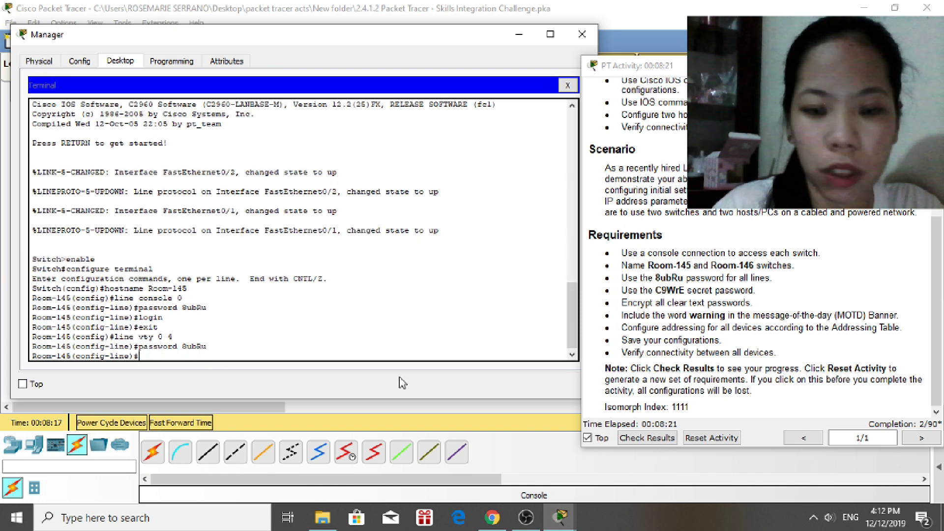
{"action": "type", "text": "login"}
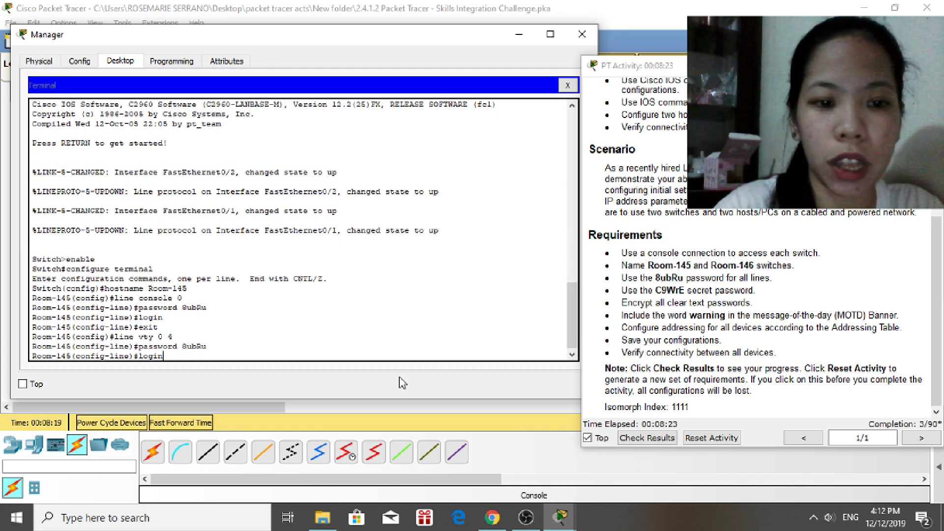
{"action": "key", "text": "Return"}
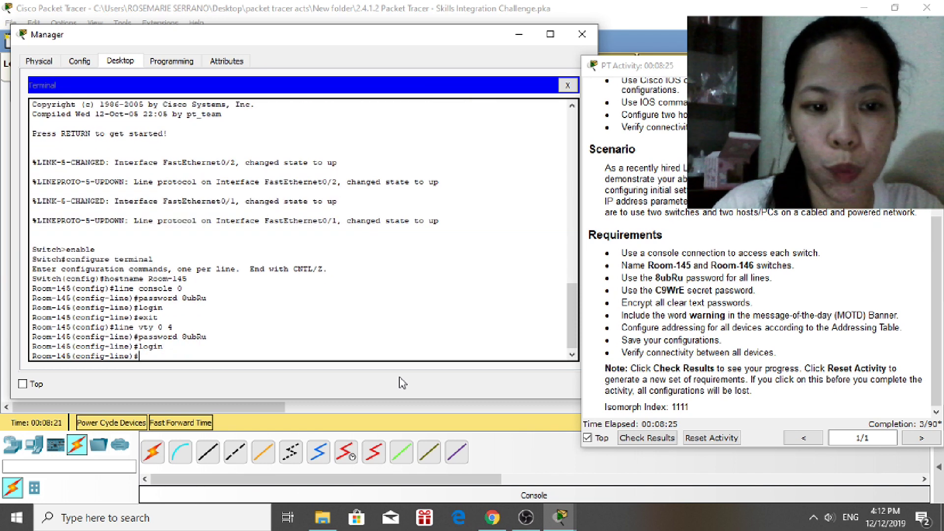
{"action": "type", "text": "exit"}
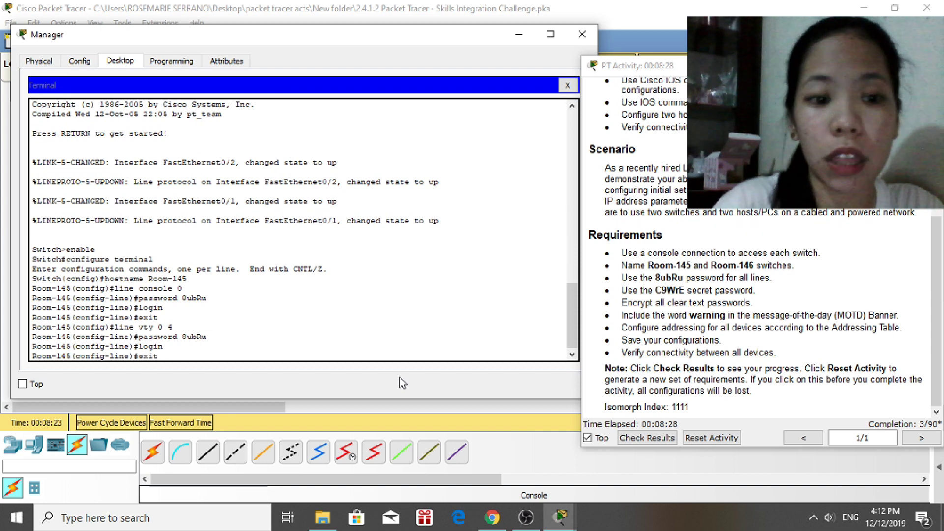
{"action": "key", "text": "Return"}
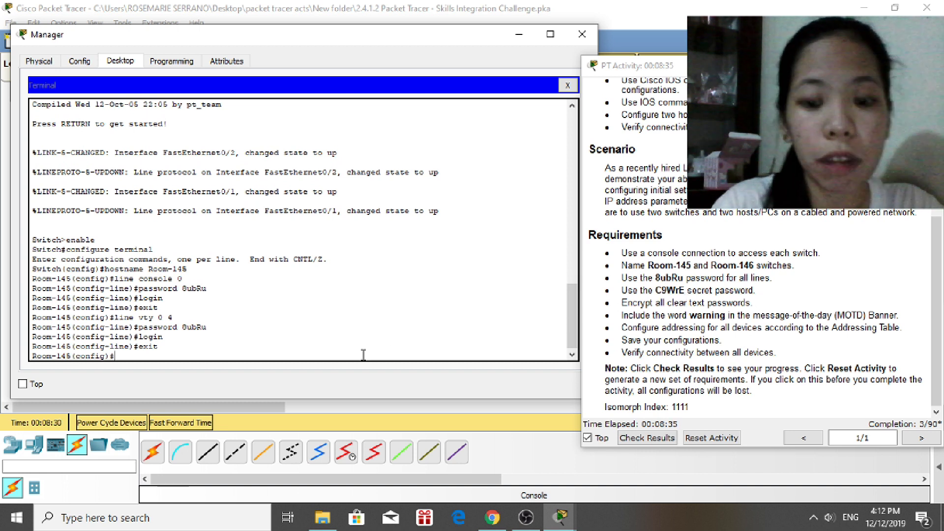
Step: Issue enable secret with the required secret password at the Room-145(config)# prompt
{"action": "type", "text": "ena"}
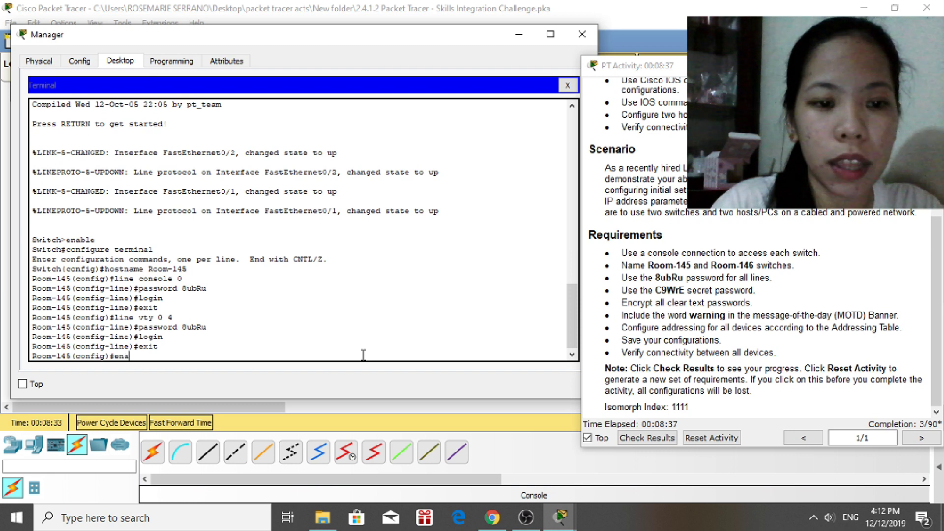
{"action": "type", "text": "b;lle secret"}
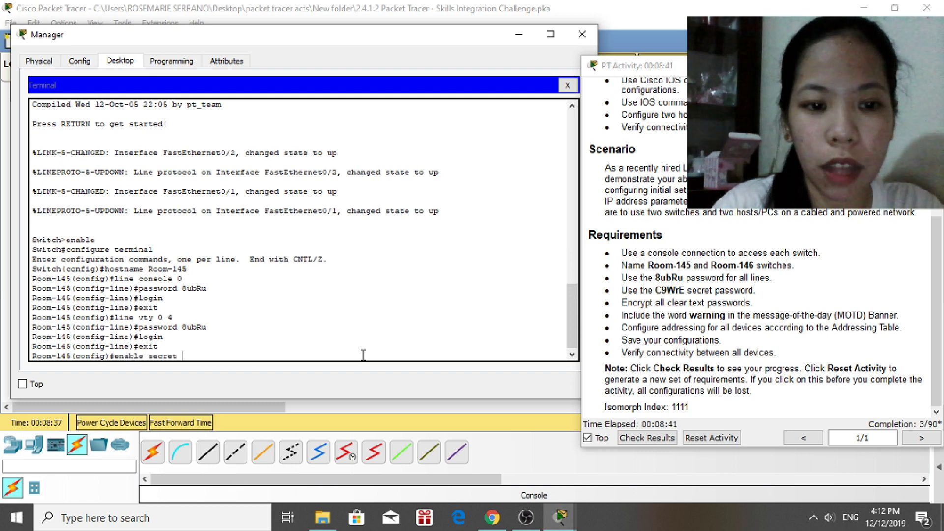
{"action": "type", "text": "C9WrE"}
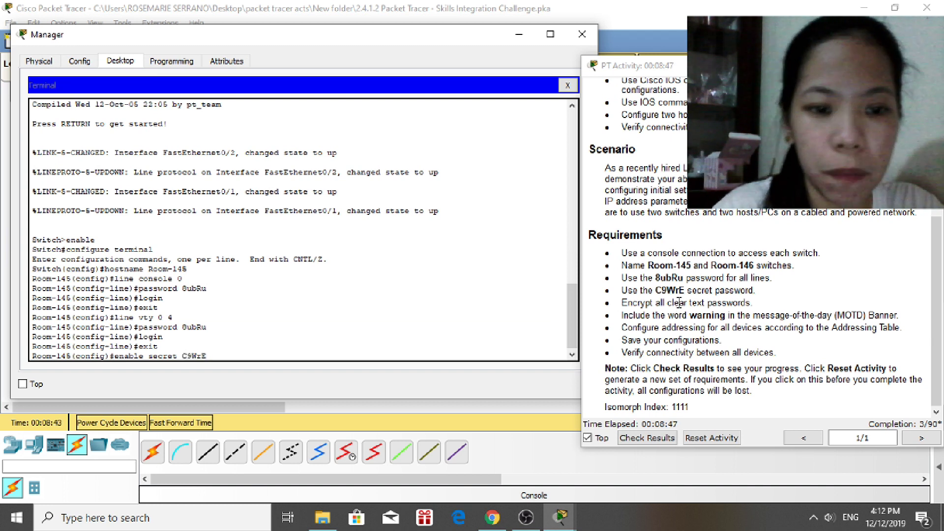
{"action": "key", "text": "Return"}
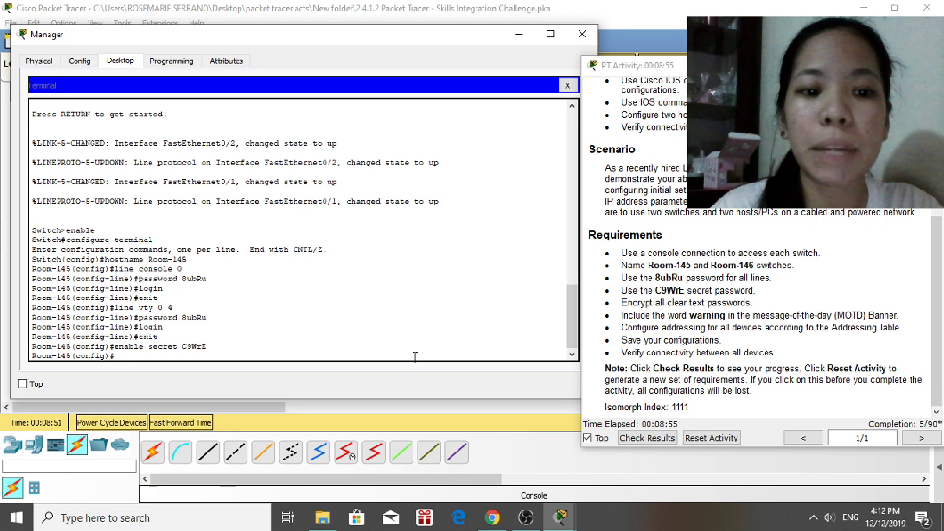
Step: Turn on service password-encryption and start typing the banner motd command
{"action": "type", "text": "ser"}
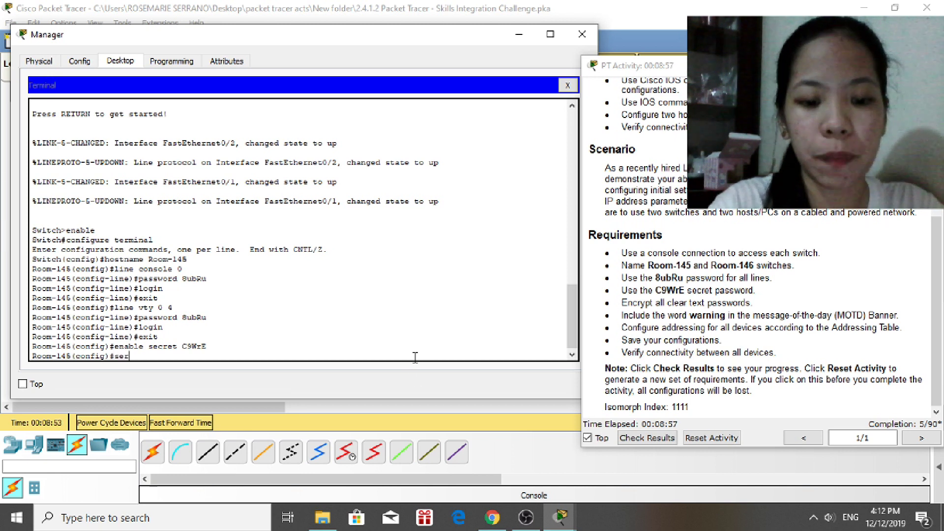
{"action": "type", "text": "vice pas"}
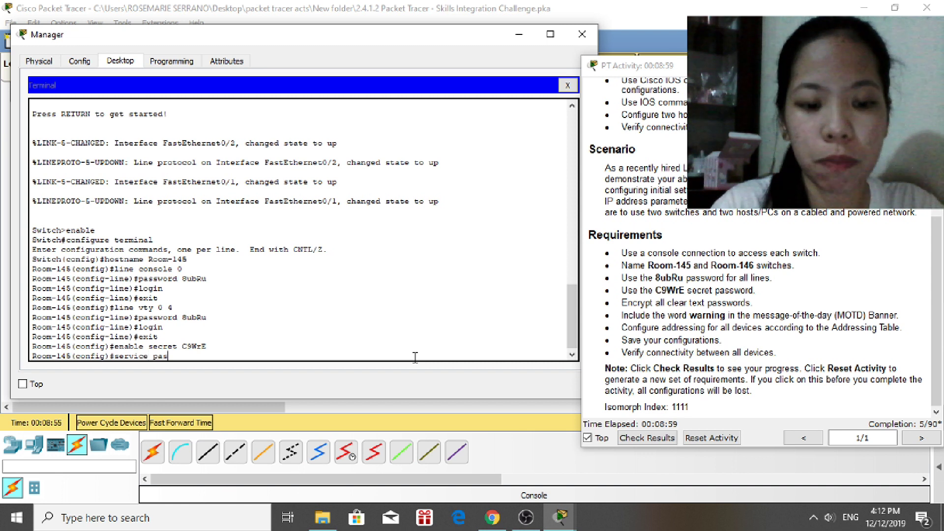
{"action": "type", "text": "sword-encrypti"}
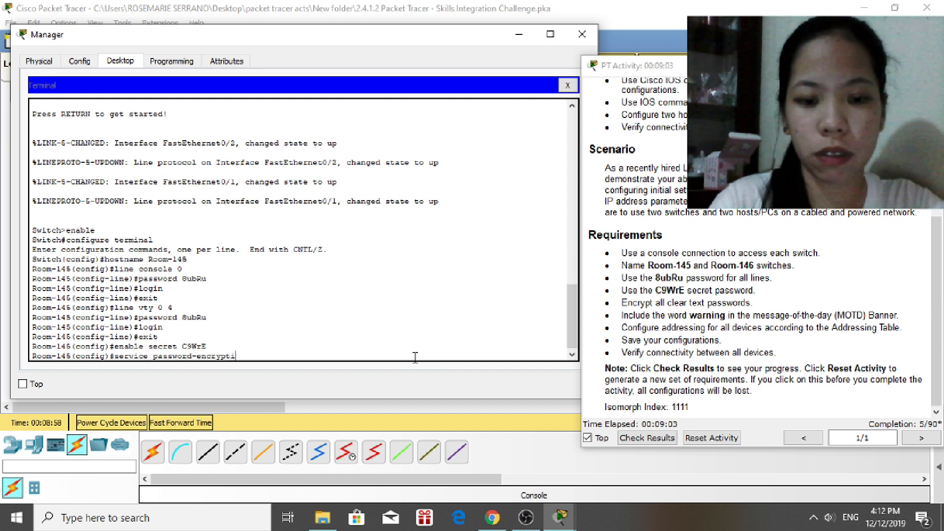
{"action": "type", "text": "on"}
{"action": "key", "text": "Return"}
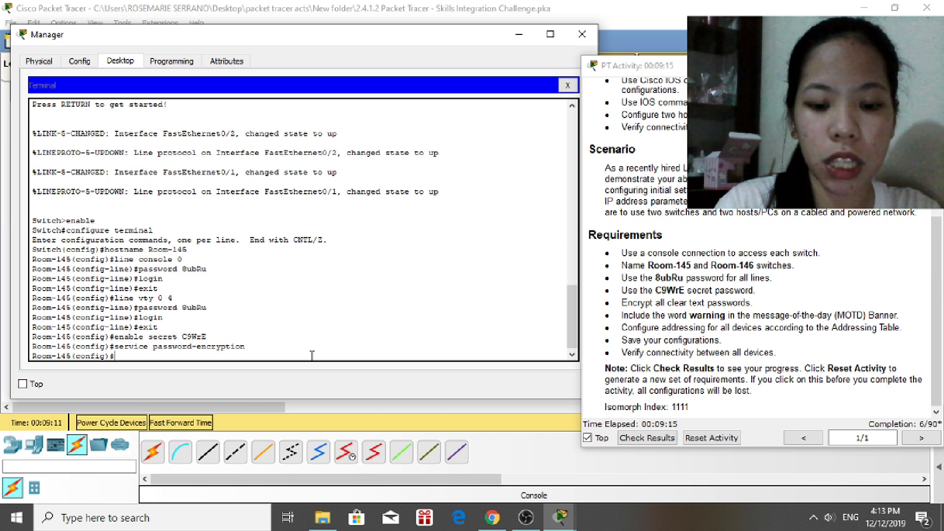
{"action": "type", "text": "ba"}
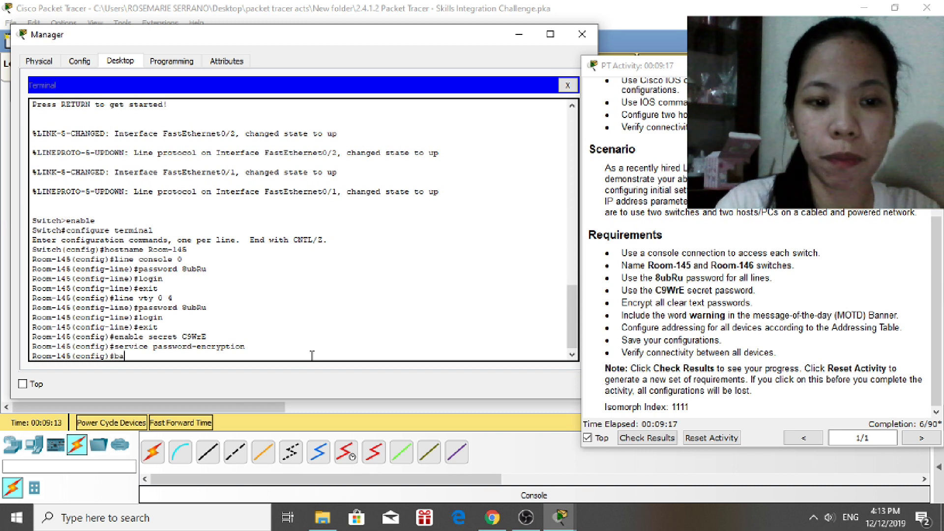
{"action": "type", "text": "nner motd"}
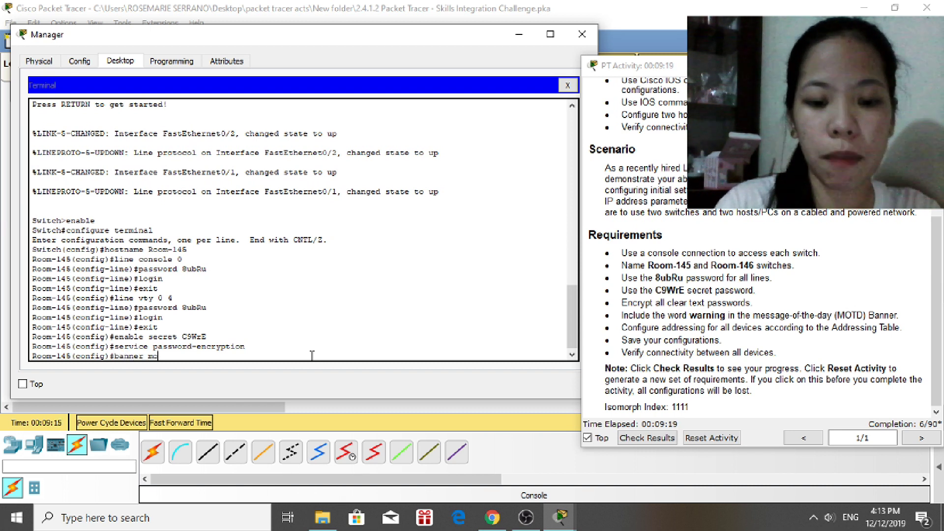
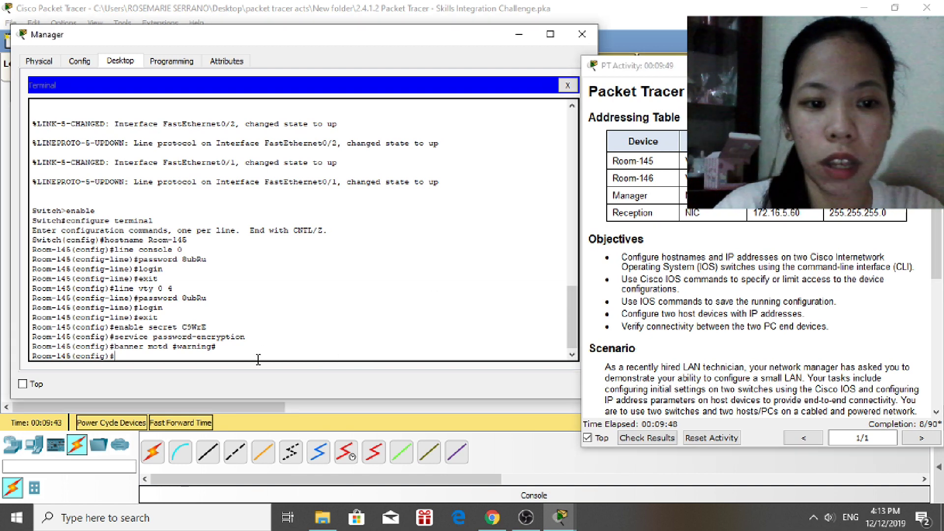
Step: Assign Room-145's VLAN 1 interface 172.16.5.35 255.255.255.0 and enable it with no shutdown
{"action": "type", "text": "interface"}
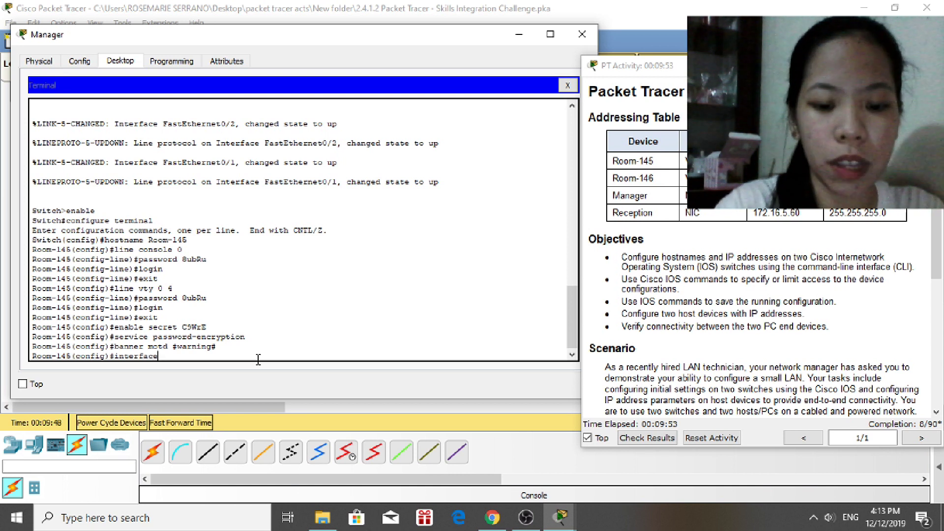
{"action": "type", "text": " vlan 1"}
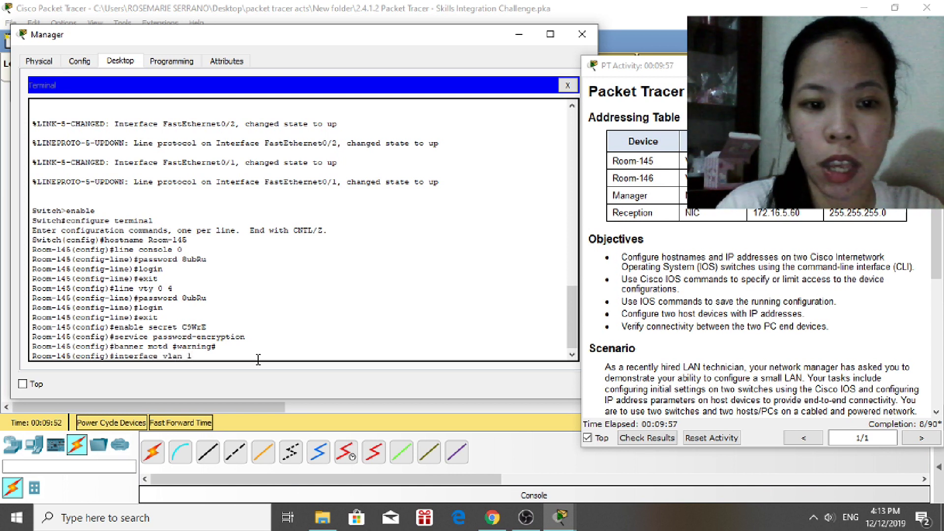
{"action": "key", "text": "Return"}
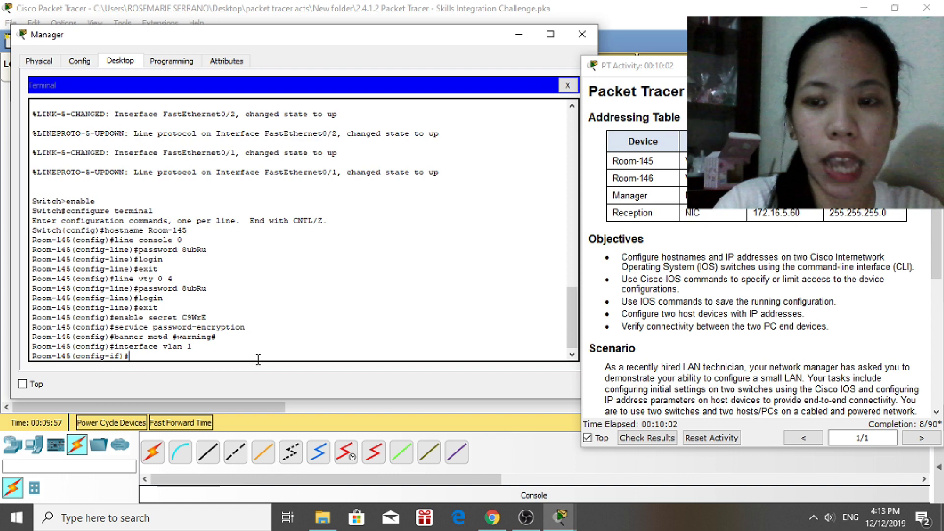
{"action": "type", "text": "ip address"}
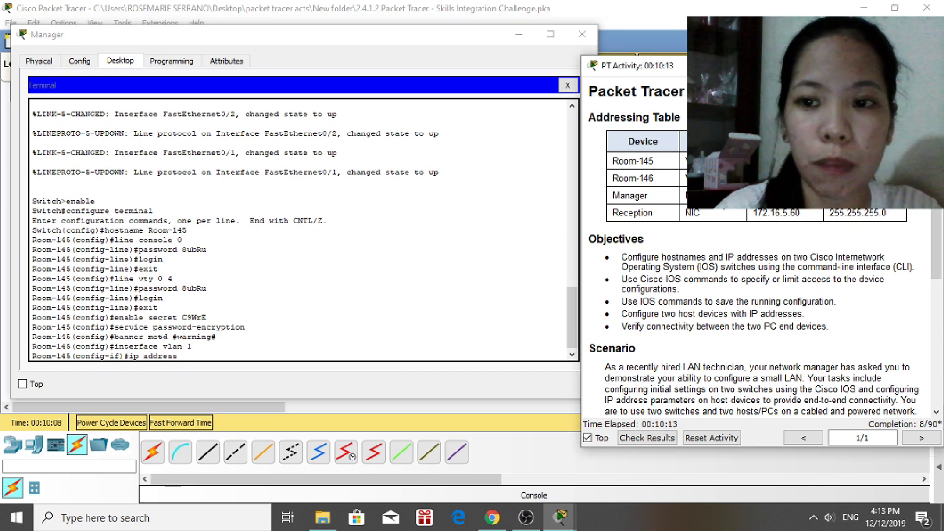
{"action": "left_click", "coordinate": [243, 354]}
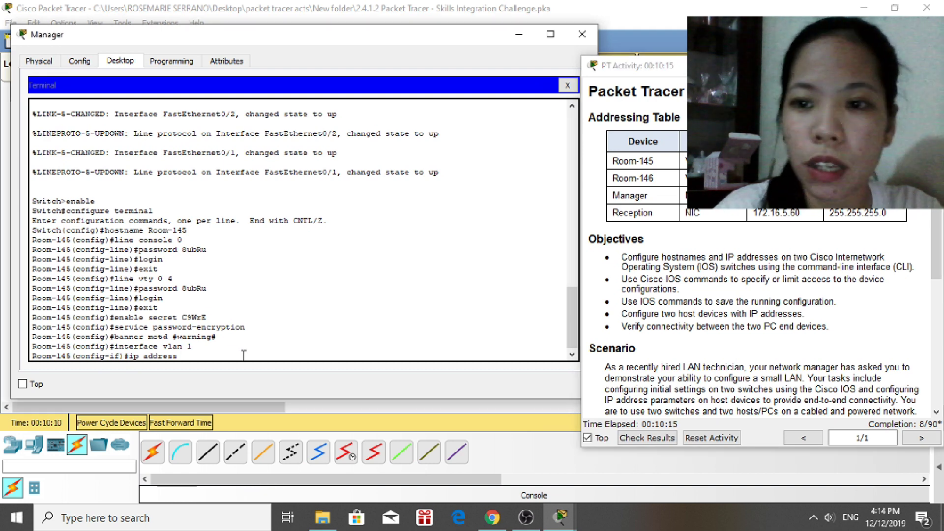
{"action": "type", "text": "172."}
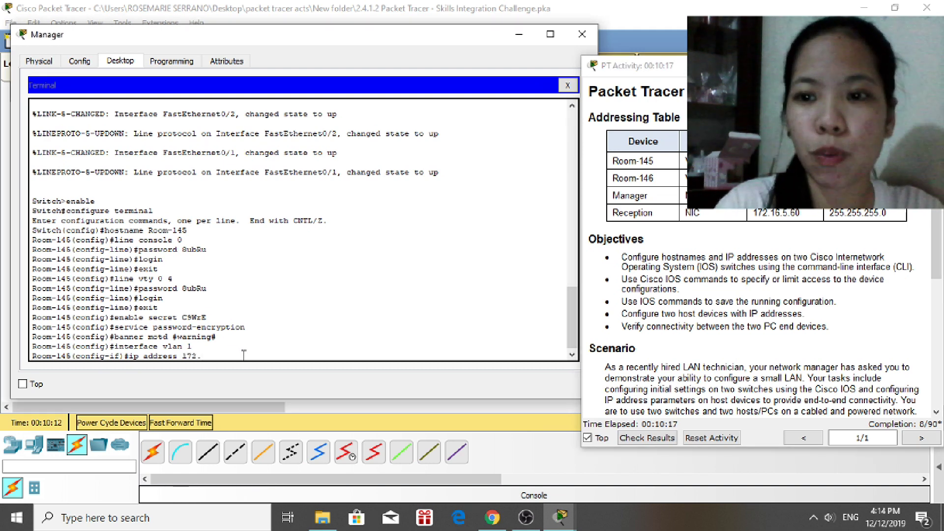
{"action": "type", "text": "16.5"}
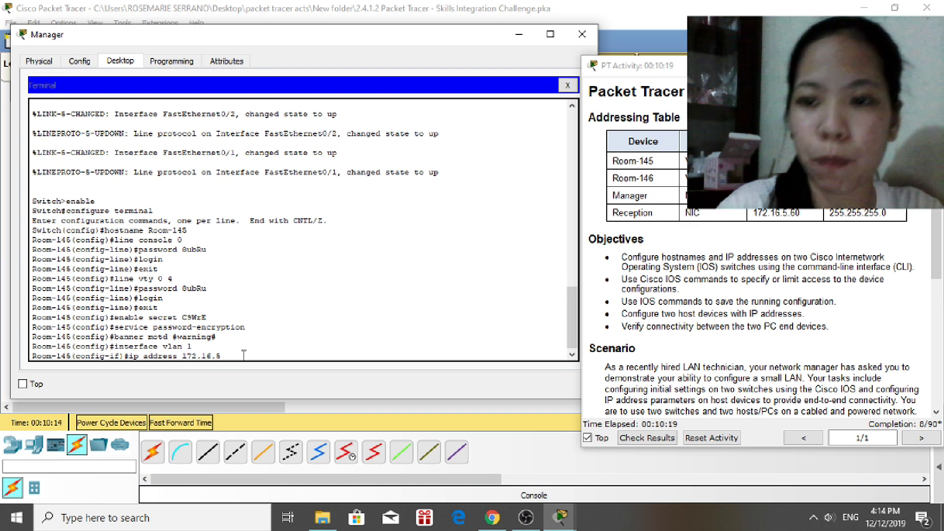
{"action": "type", "text": ".35"}
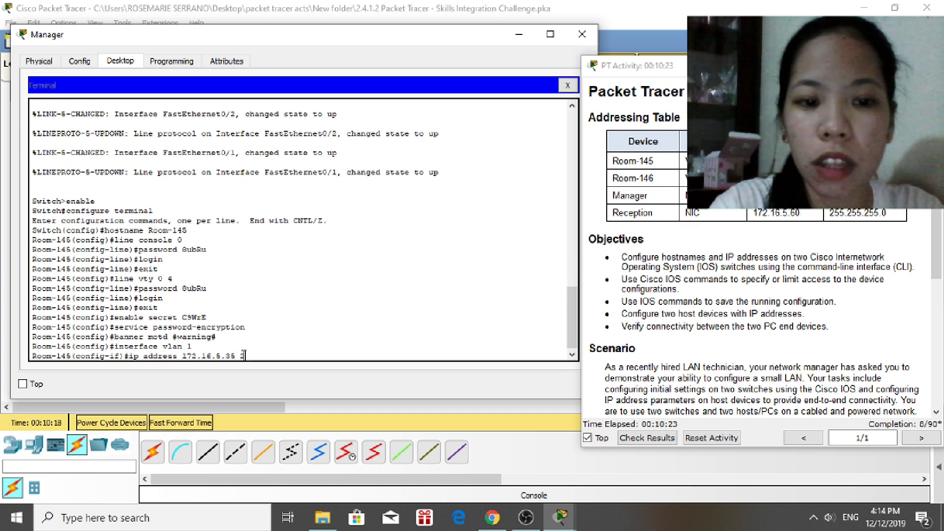
{"action": "type", "text": " 255"}
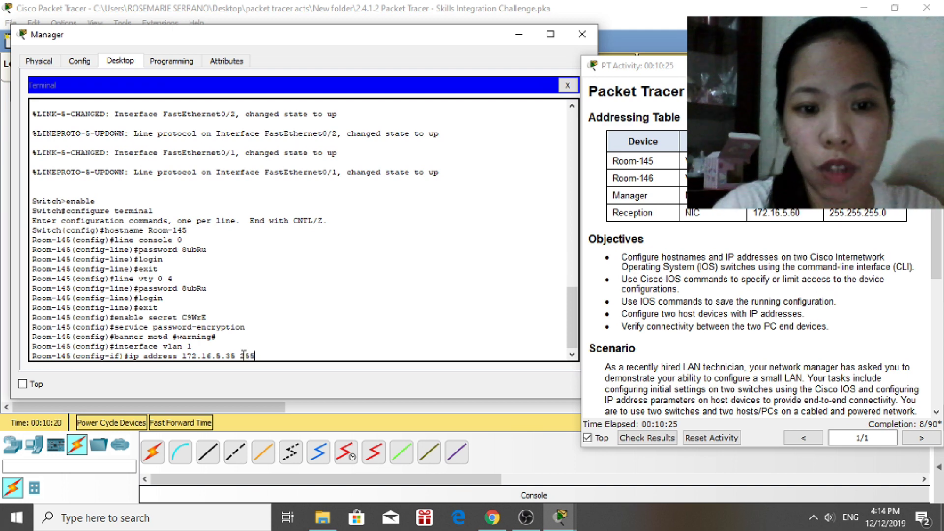
{"action": "type", "text": ".255.255.2"}
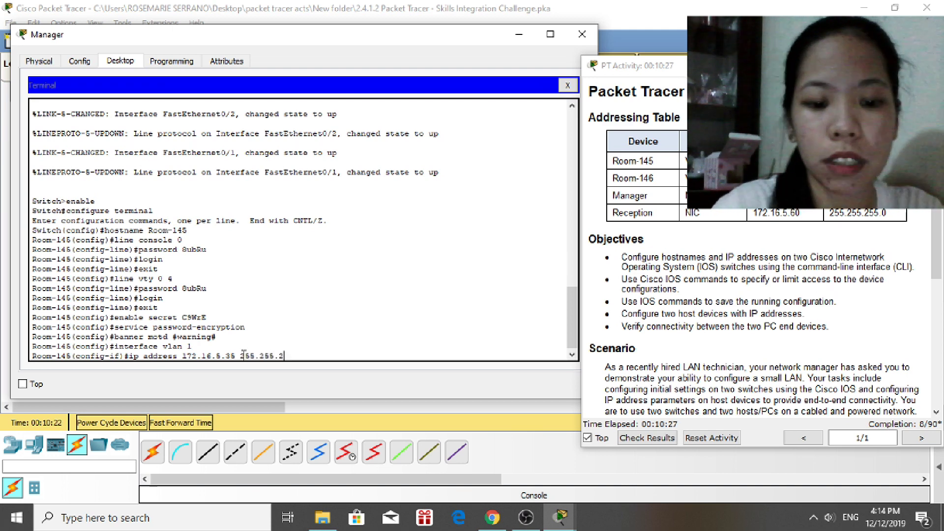
{"action": "type", "text": "0"}
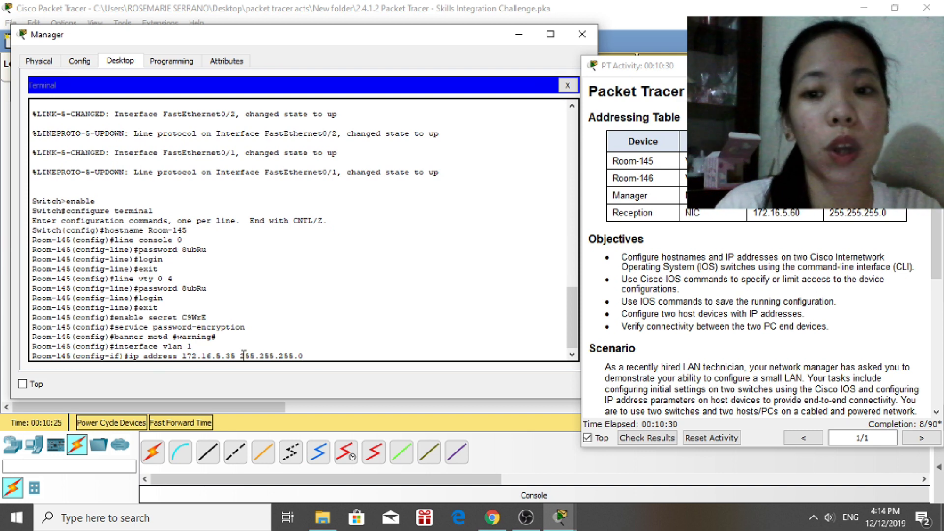
{"action": "key", "text": "Return"}
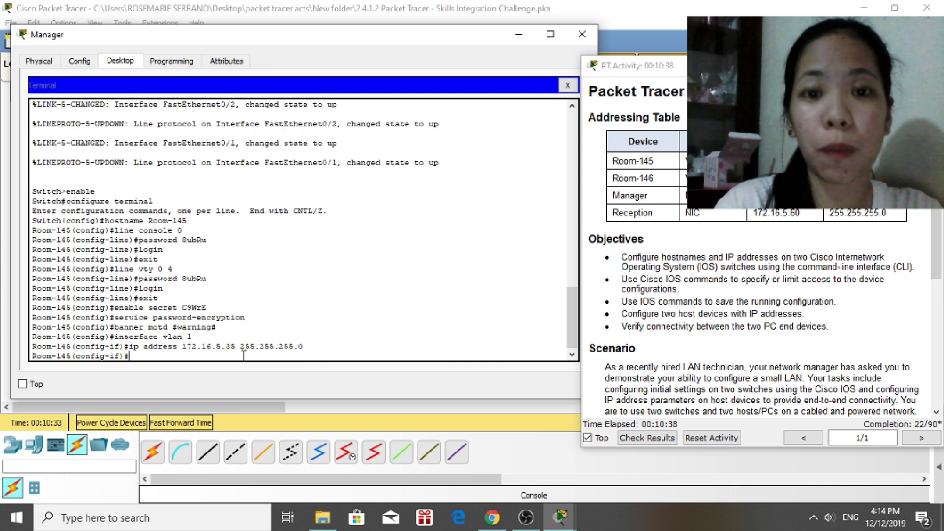
{"action": "type", "text": "no shutdown"}
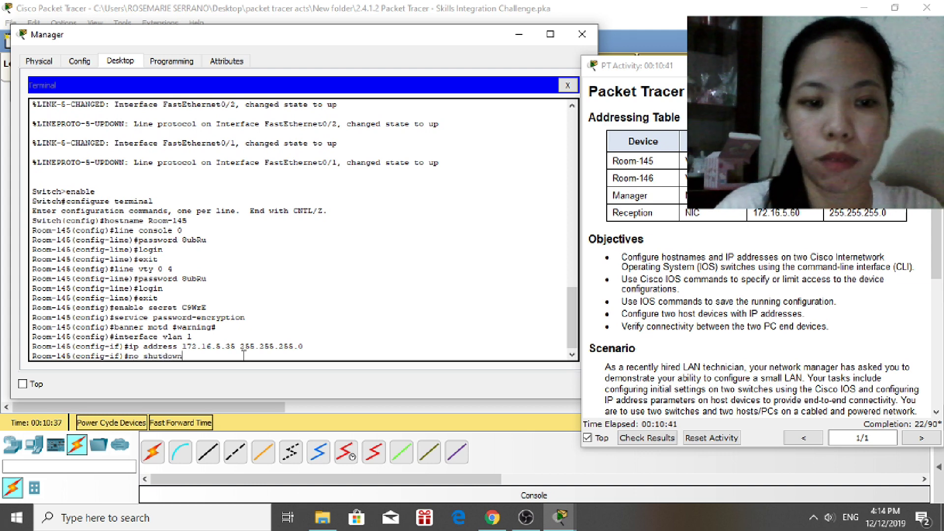
{"action": "key", "text": "Return"}
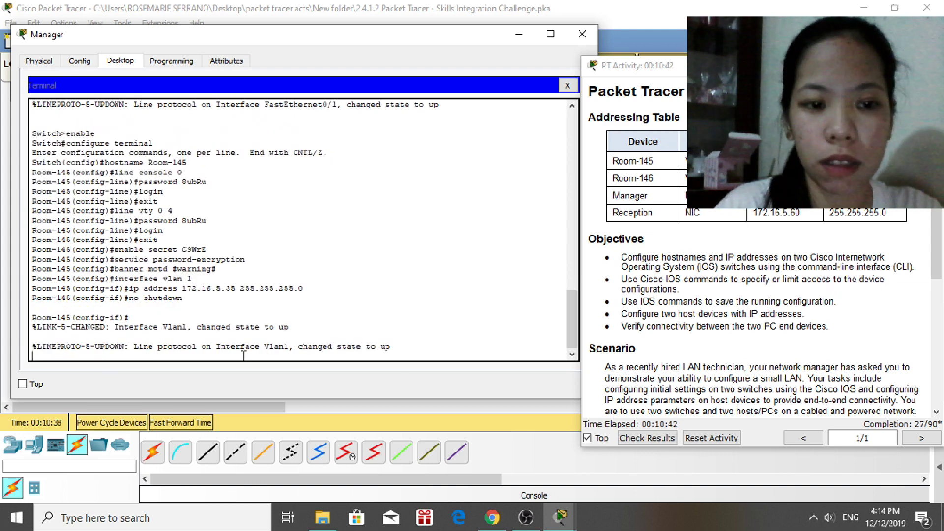
{"action": "key", "text": "Return"}
Step: Exit interface and global configuration back to Room-145's privileged prompt
{"action": "type", "text": "exi"}
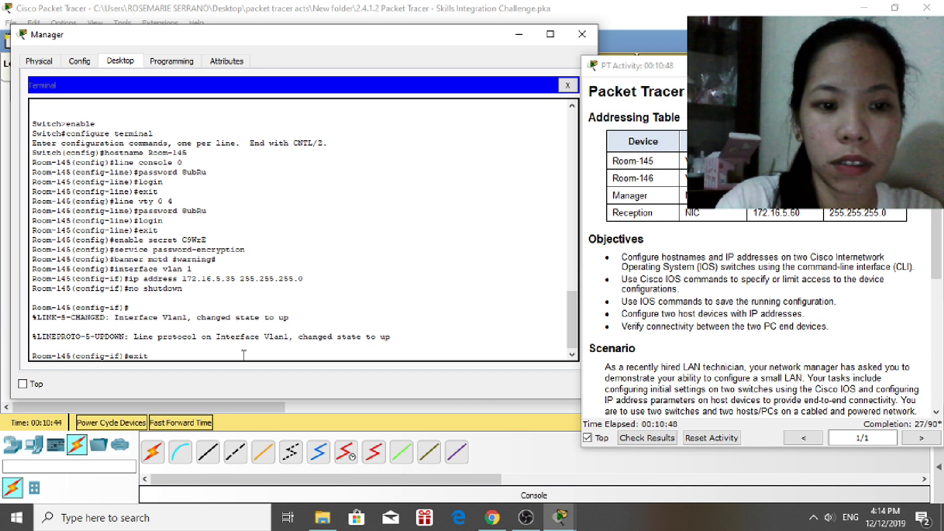
{"action": "type", "text": "t"}
{"action": "key", "text": "Return"}
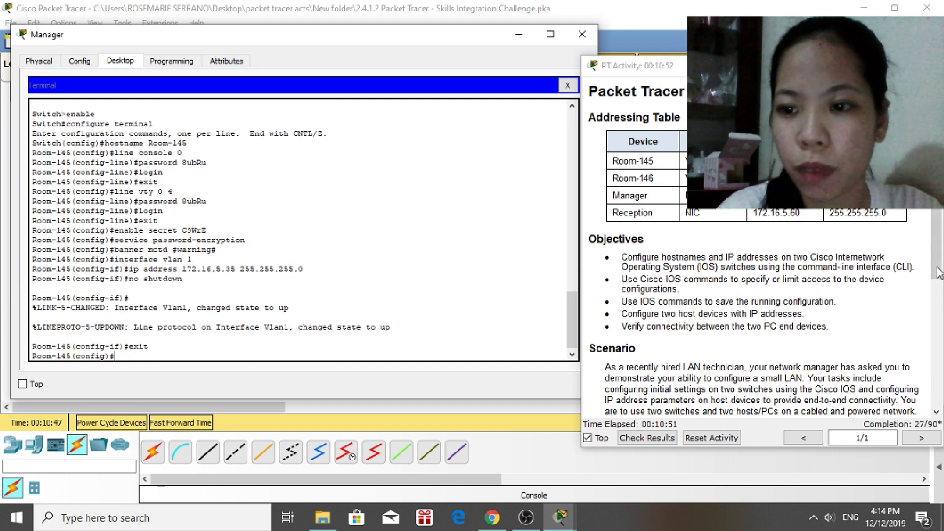
{"action": "left_click_drag", "start_coordinate": [939, 273], "coordinate": [939, 421]}
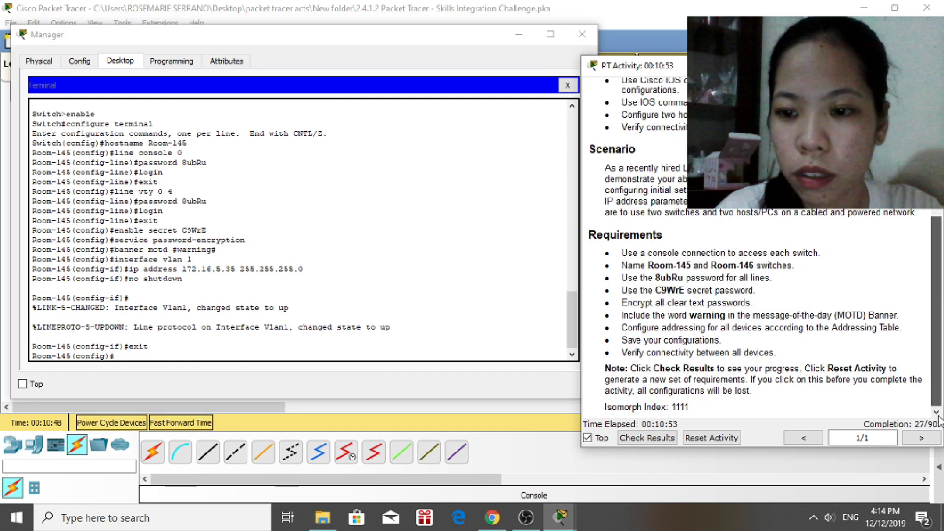
{"action": "left_click", "coordinate": [323, 358]}
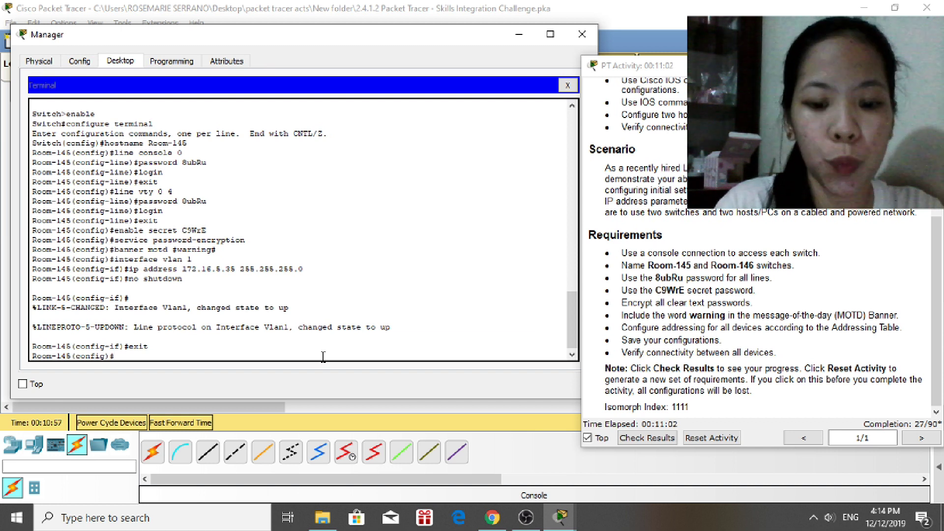
{"action": "type", "text": "cop"}
{"action": "type", "text": "y running-"}
{"action": "type", "text": "condig"}
{"action": "key", "text": "BackSpace"}
{"action": "key", "text": "BackSpace"}
{"action": "key", "text": "BackSpace"}
{"action": "key", "text": "BackSpace"}
{"action": "key", "text": "BackSpace"}
{"action": "key", "text": "BackSpace"}
{"action": "key", "text": "BackSpace"}
{"action": "key", "text": "BackSpace"}
{"action": "key", "text": "BackSpace"}
{"action": "key", "text": "BackSpace"}
{"action": "key", "text": "BackSpace"}
{"action": "key", "text": "BackSpace"}
{"action": "key", "text": "BackSpace"}
{"action": "key", "text": "BackSpace"}
{"action": "key", "text": "BackSpace"}
{"action": "key", "text": "BackSpace"}
{"action": "key", "text": "BackSpace"}
{"action": "key", "text": "BackSpace"}
{"action": "key", "text": "BackSpace"}
{"action": "type", "text": "exit"}
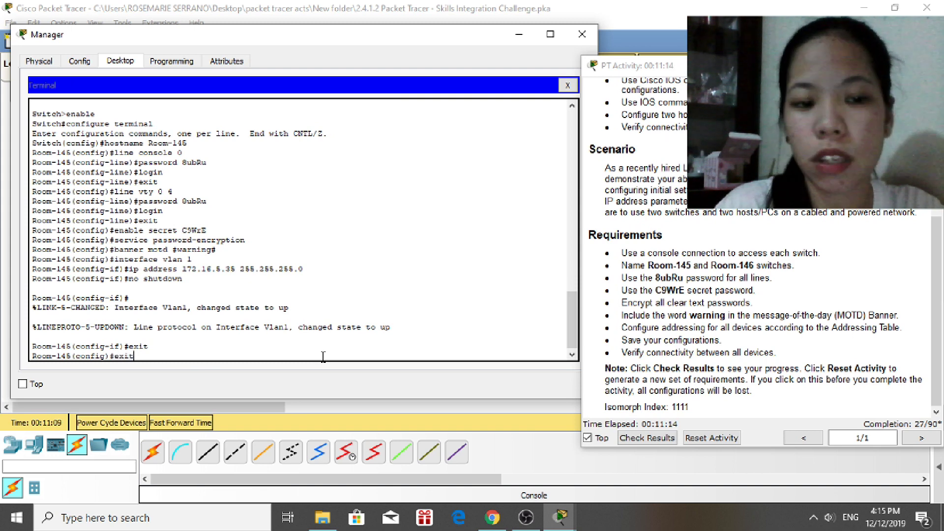
{"action": "key", "text": "Return"}
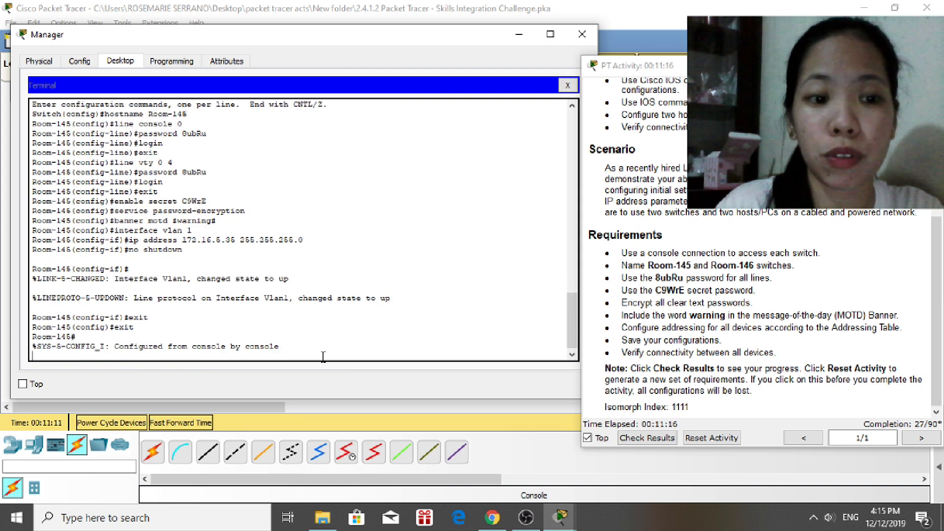
{"action": "key", "text": "Return"}
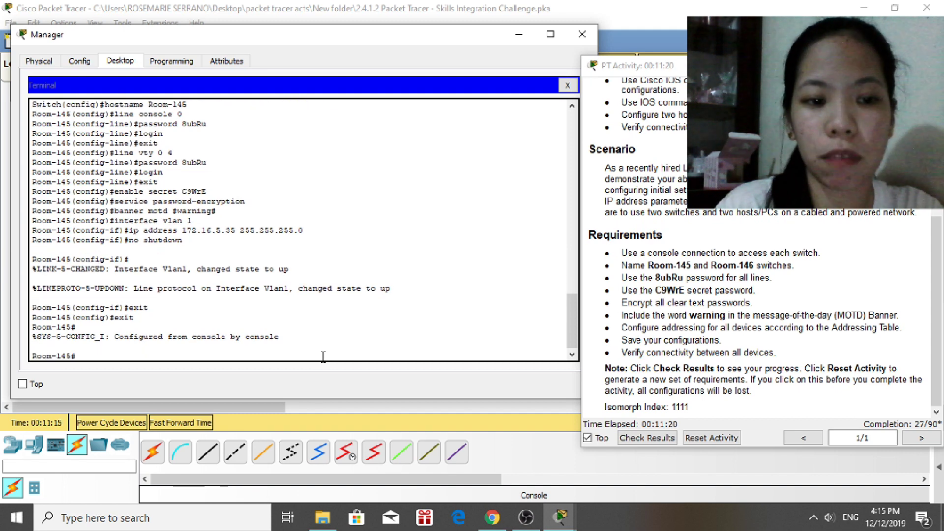
Step: Run copy running-config startup-config, accepting the default startup-config filename
{"action": "type", "text": "cop"}
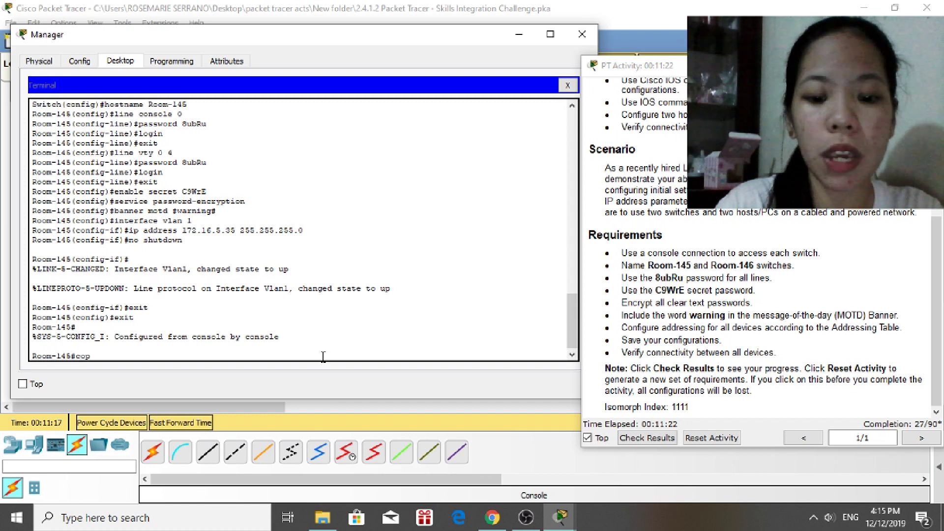
{"action": "type", "text": "y runn"}
{"action": "type", "text": "ing"}
{"action": "type", "text": "-s"}
{"action": "type", "text": "onf"}
{"action": "type", "text": "ig"}
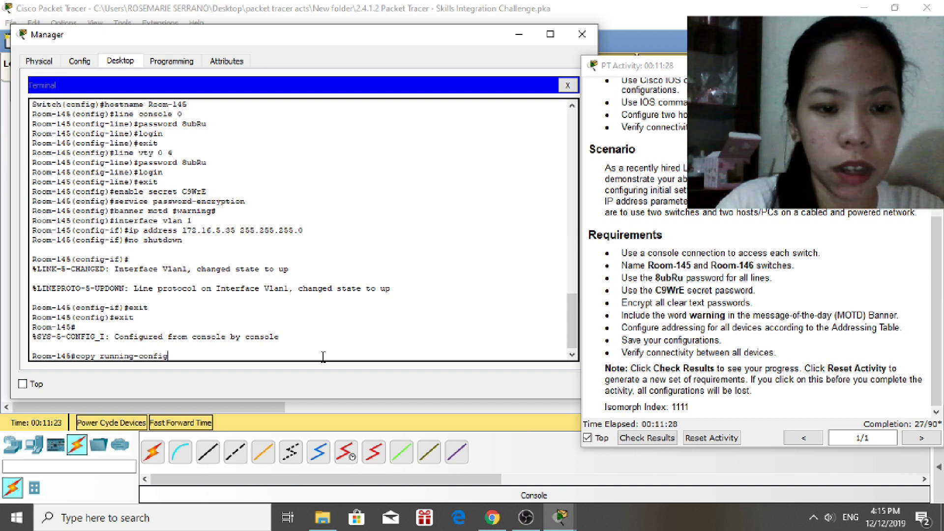
{"action": "type", "text": " start"}
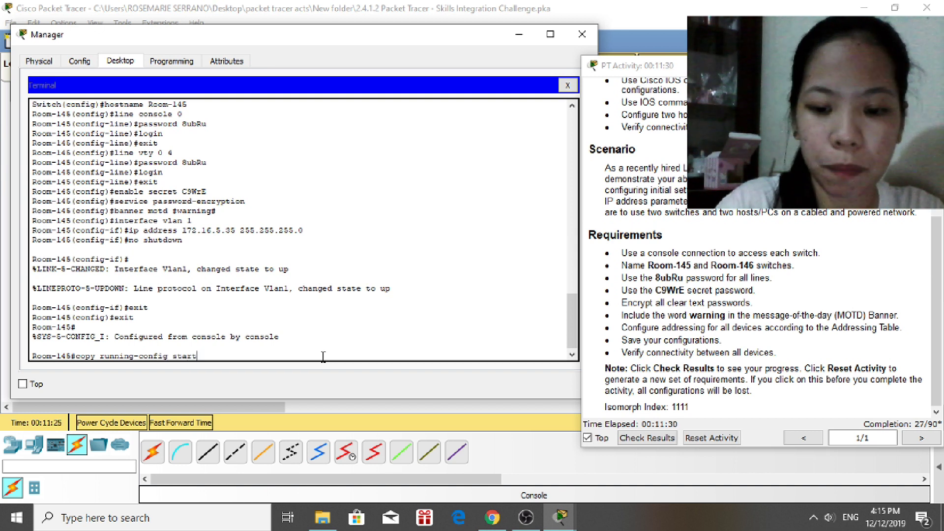
{"action": "type", "text": "up-config"}
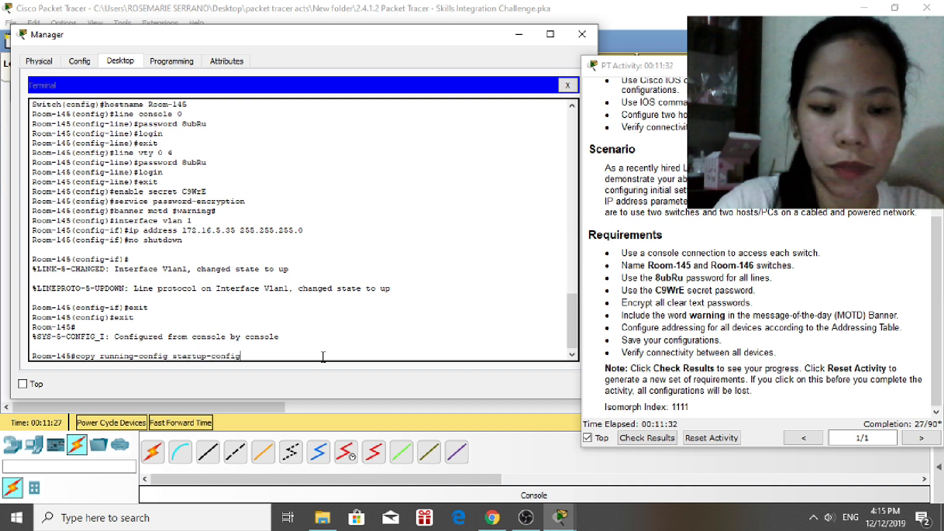
{"action": "key", "text": "Return"}
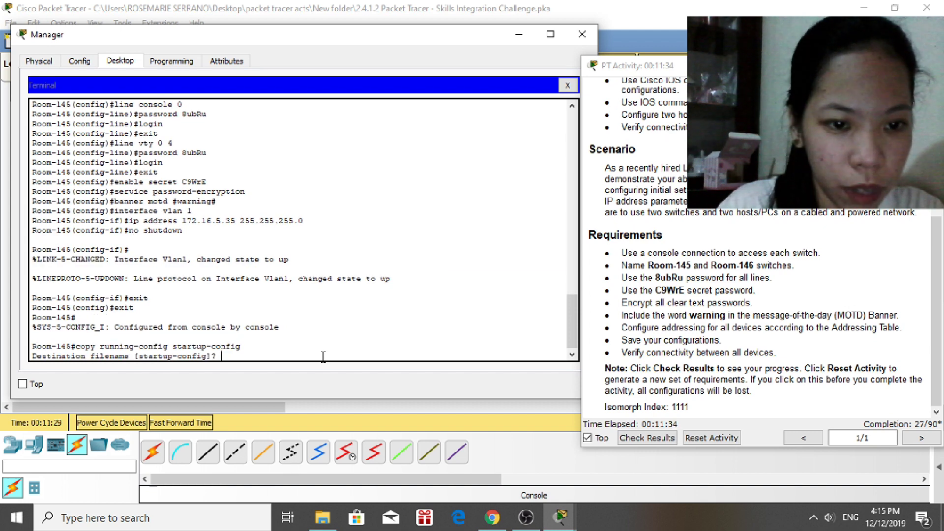
{"action": "key", "text": "Return"}
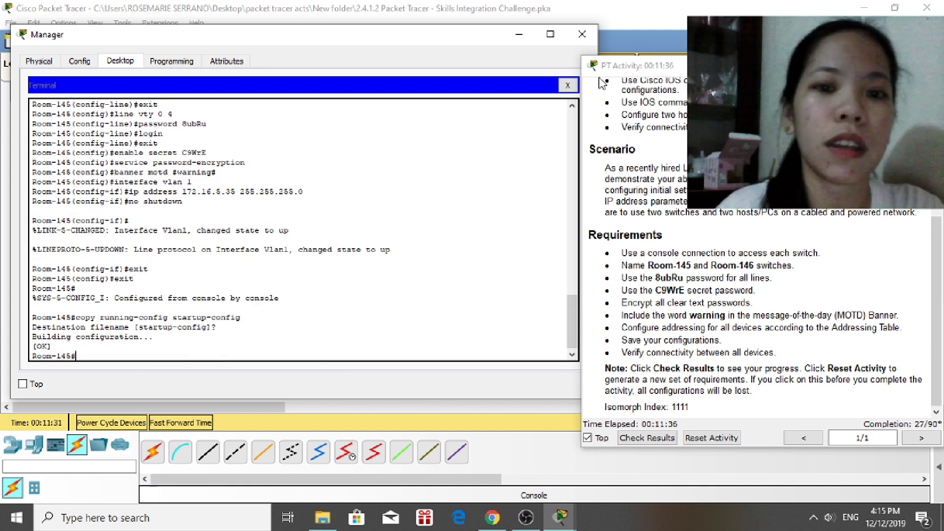
Step: Delete the cyan Manager–Room-145 console cable, keeping their data link in place
{"action": "left_click", "coordinate": [581, 40]}
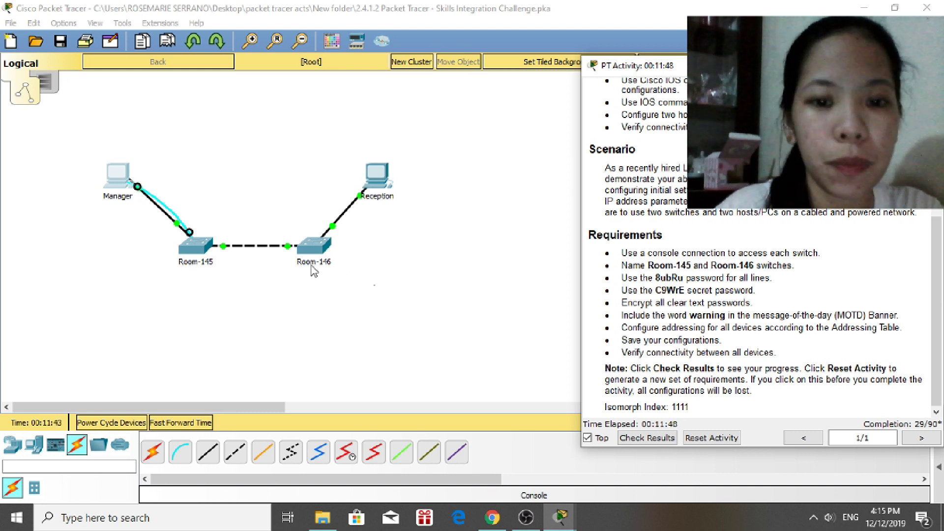
{"action": "left_click", "coordinate": [175, 220]}
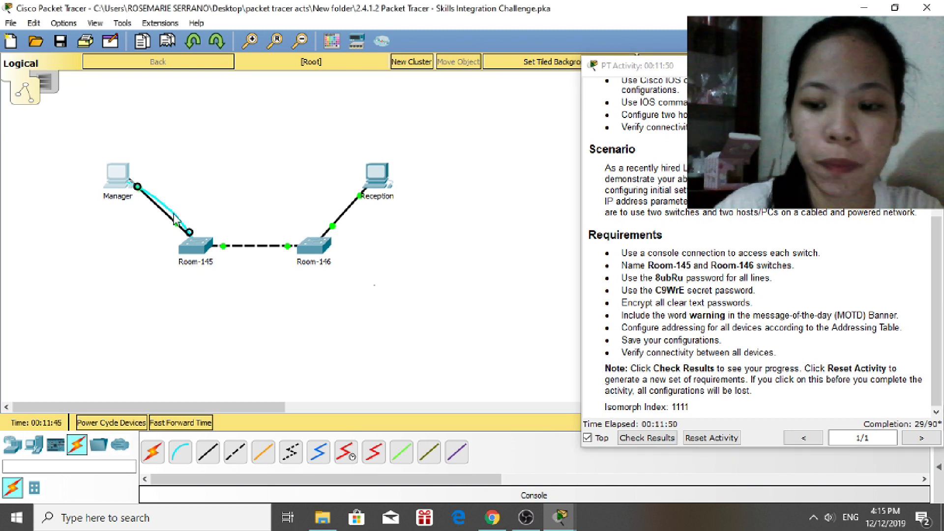
{"action": "key", "text": "Delete"}
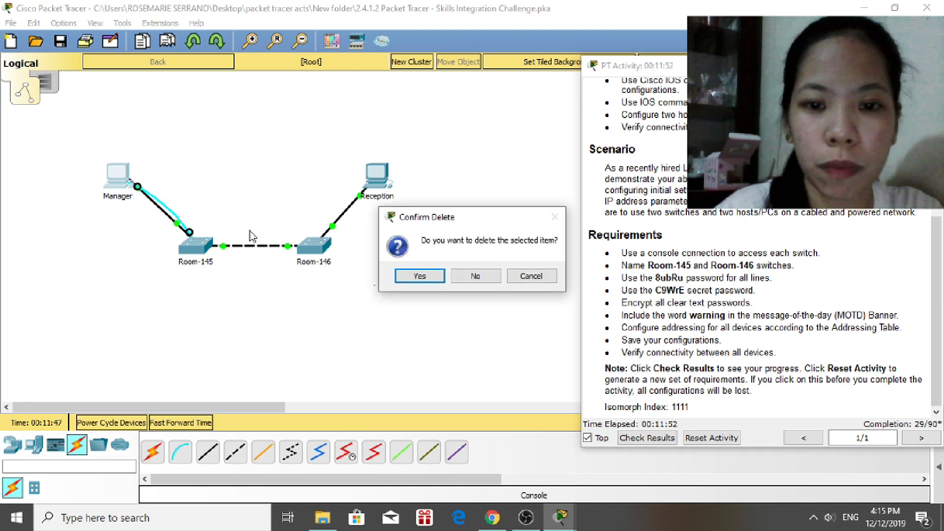
{"action": "left_click", "coordinate": [532, 276]}
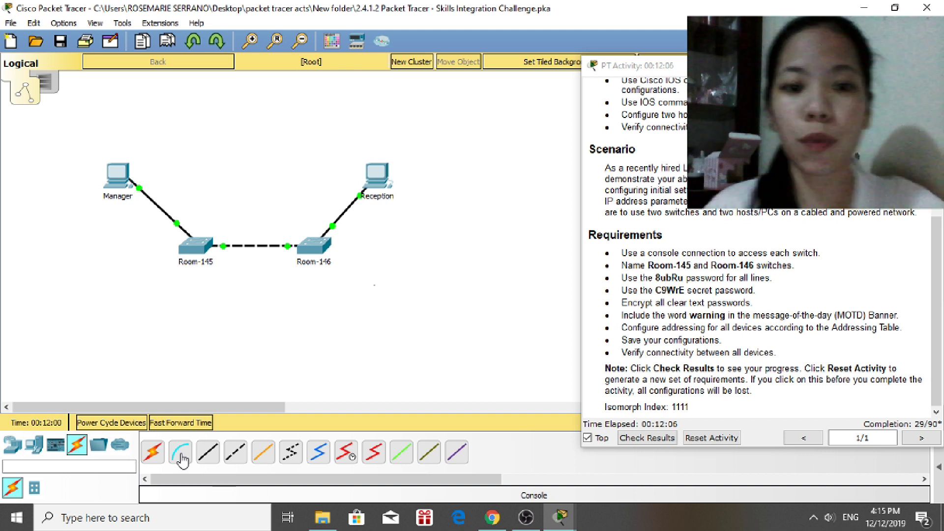
{"action": "left_click", "coordinate": [181, 459]}
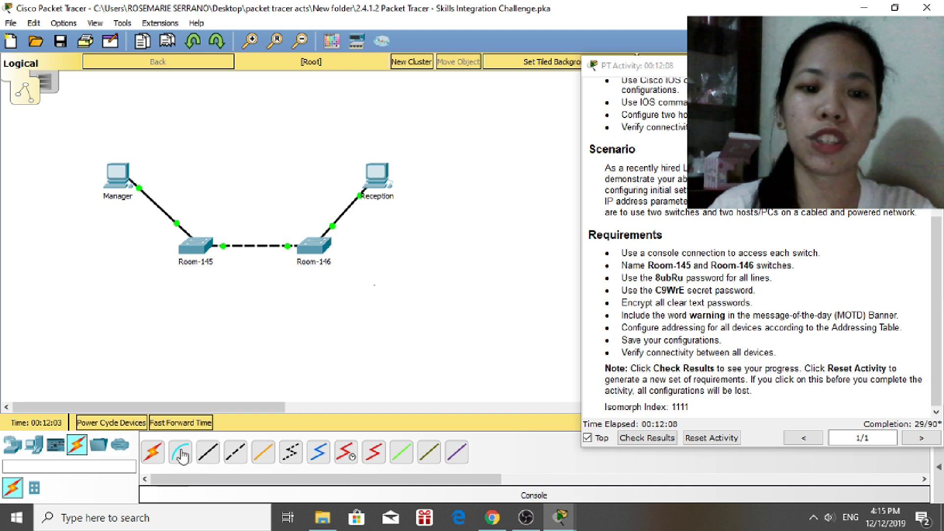
Step: Run a console cable from Reception's RS 232 port to Room-146's Console port
{"action": "left_click", "coordinate": [373, 183]}
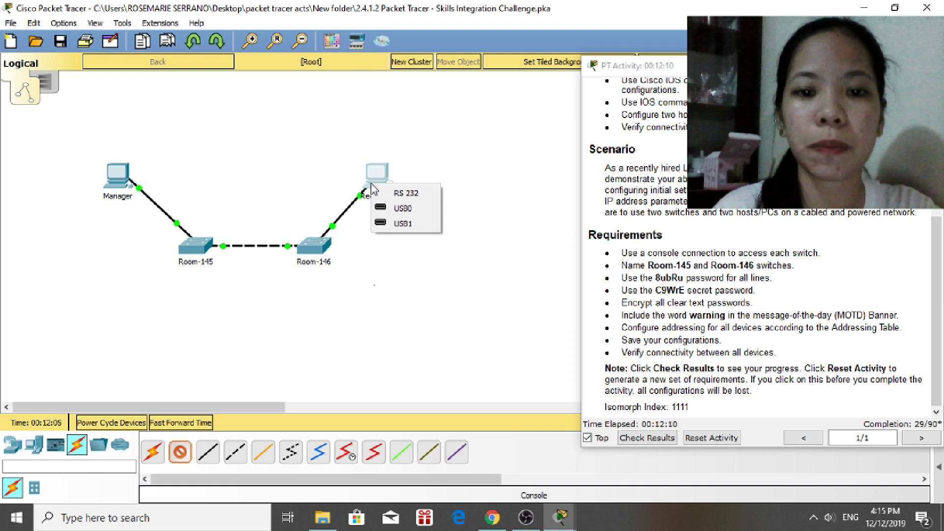
{"action": "left_click", "coordinate": [401, 194]}
{"action": "left_click", "coordinate": [313, 249]}
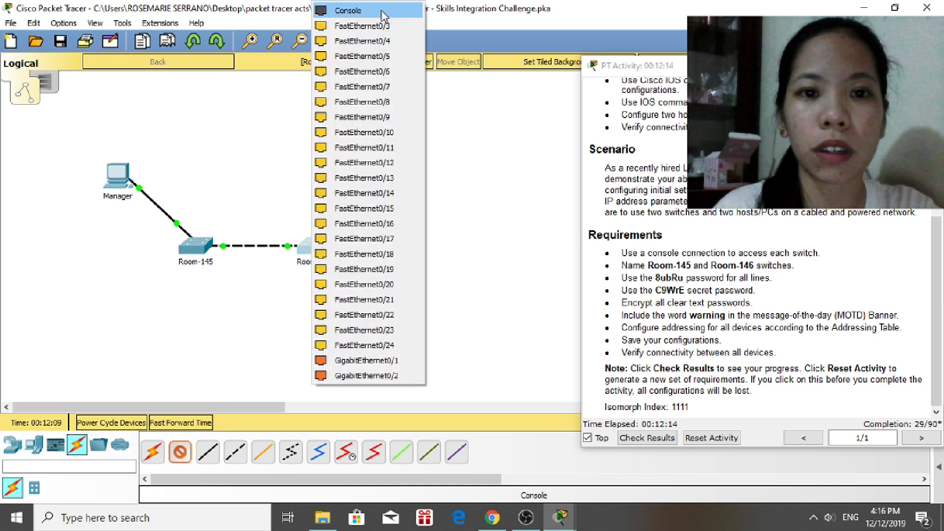
{"action": "left_click", "coordinate": [383, 15]}
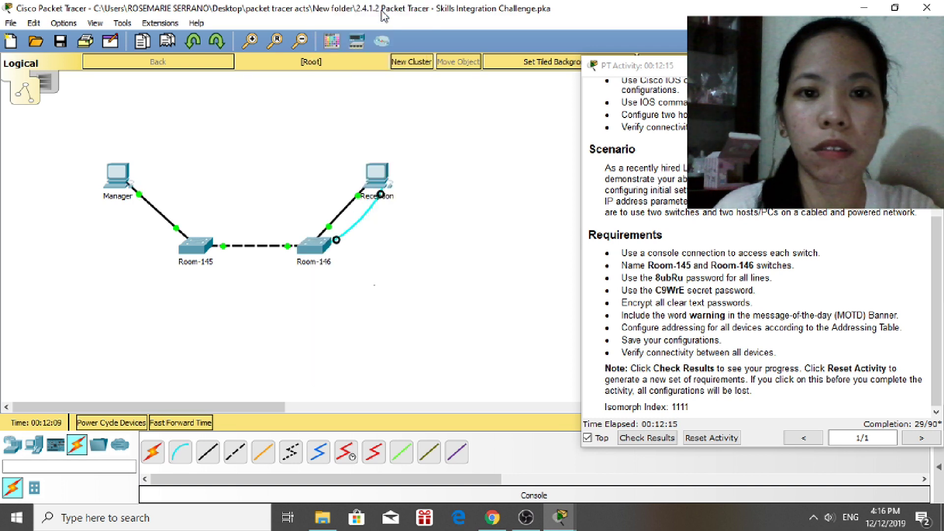
Step: Connect Reception's Desktop Terminal with default settings and wake the switch prompt
{"action": "left_click", "coordinate": [384, 193]}
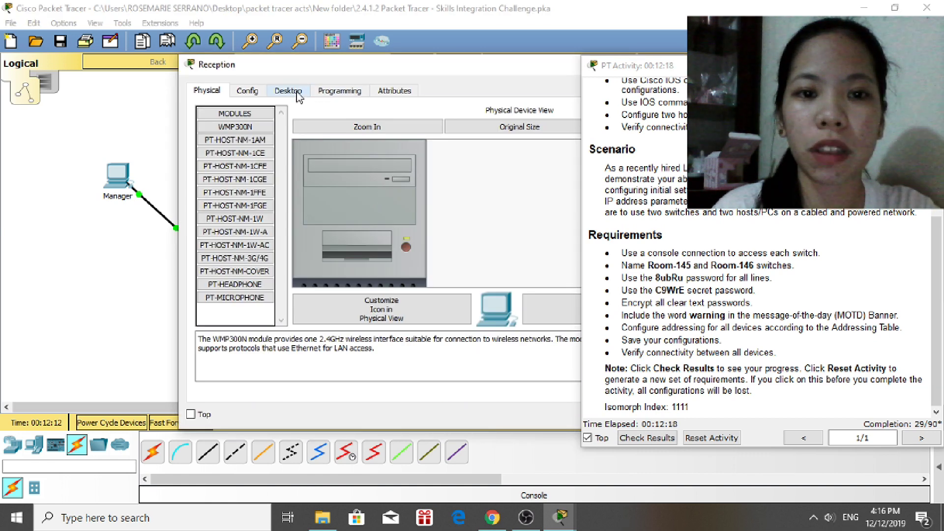
{"action": "left_click", "coordinate": [298, 94]}
{"action": "left_click", "coordinate": [498, 162]}
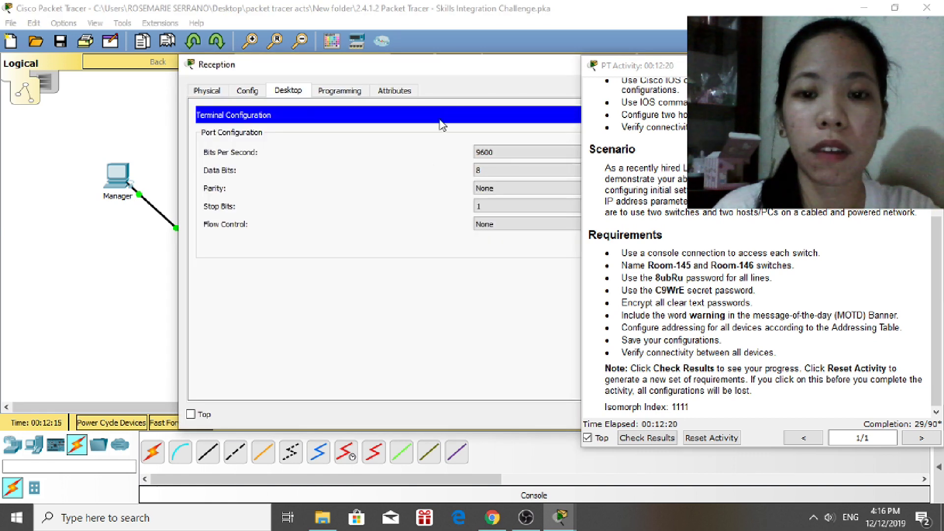
{"action": "left_click_drag", "start_coordinate": [368, 74], "coordinate": [148, 60]}
{"action": "left_click", "coordinate": [488, 230]}
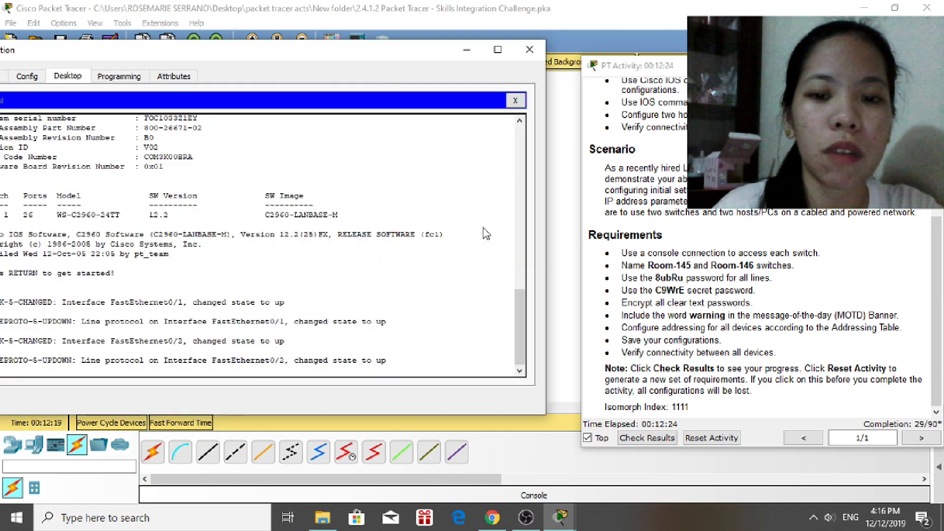
{"action": "left_click_drag", "start_coordinate": [351, 57], "coordinate": [416, 61]}
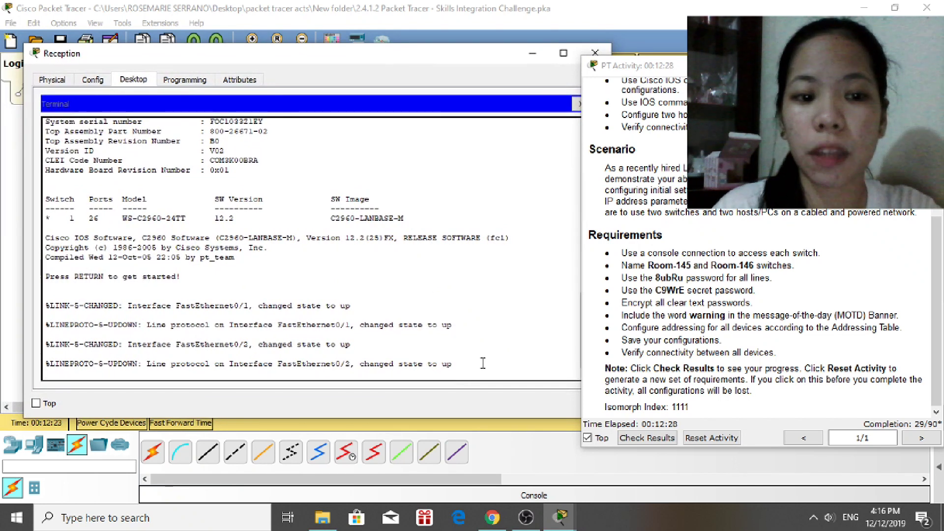
{"action": "key", "text": "Return"}
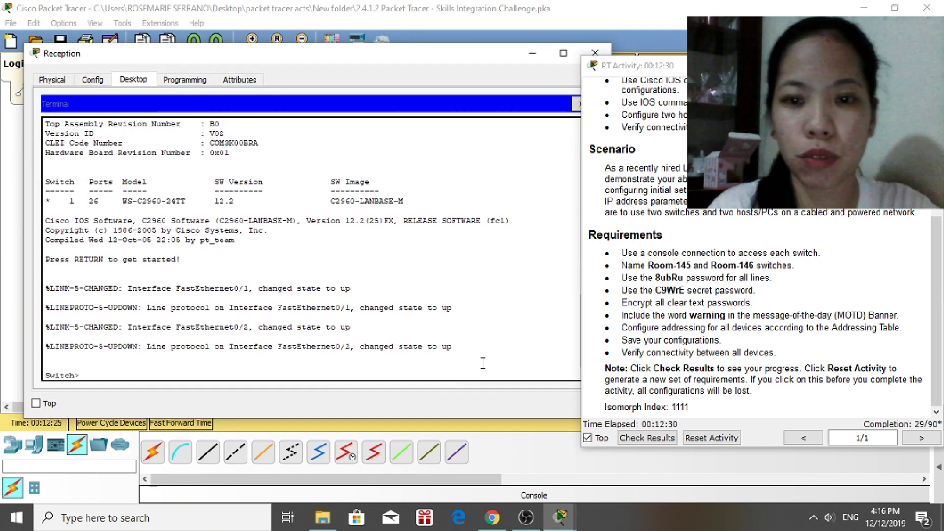
Step: Enter enable and configure terminal modes, then set the switch hostname to Room-146
{"action": "type", "text": "enable"}
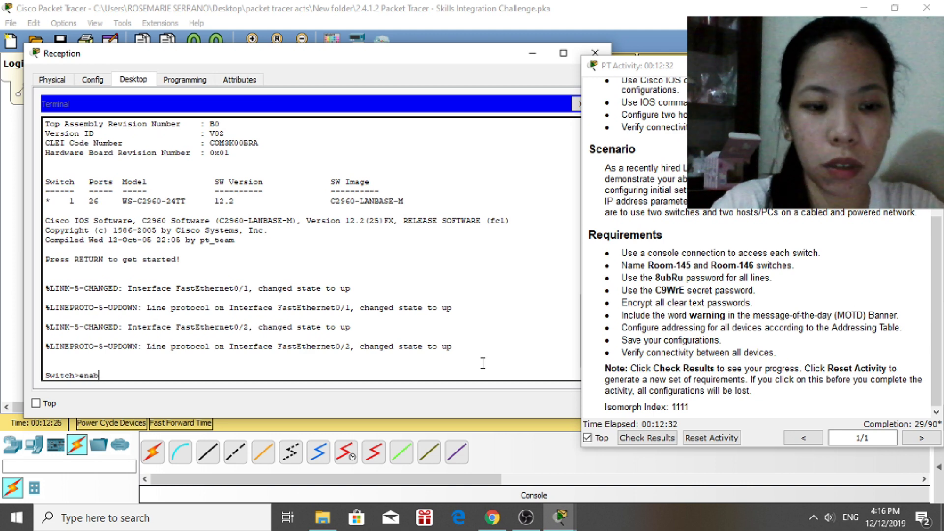
{"action": "key", "text": "Return"}
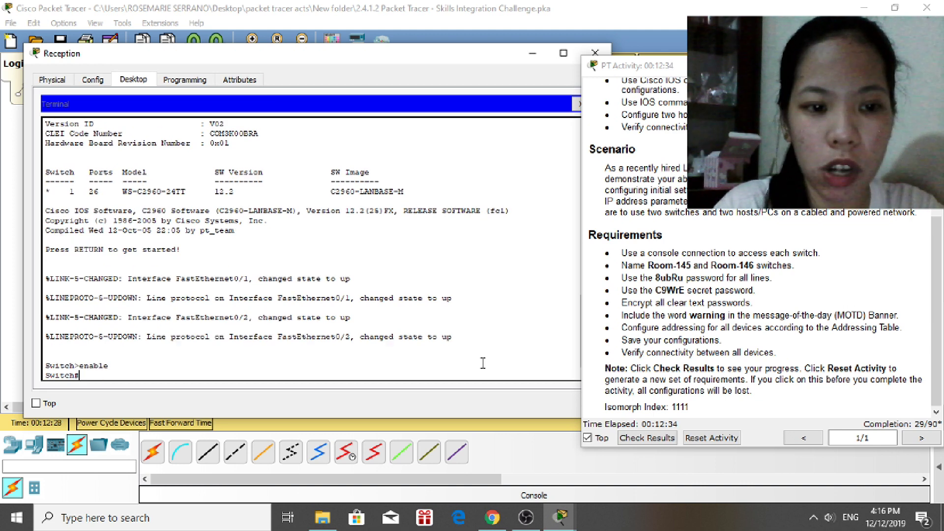
{"action": "type", "text": "configu"}
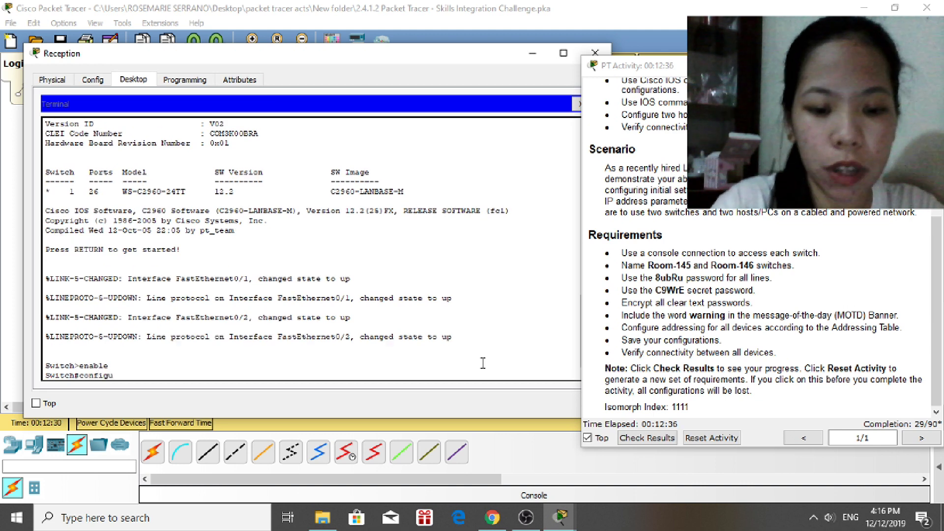
{"action": "type", "text": "re terminal"}
{"action": "key", "text": "Return"}
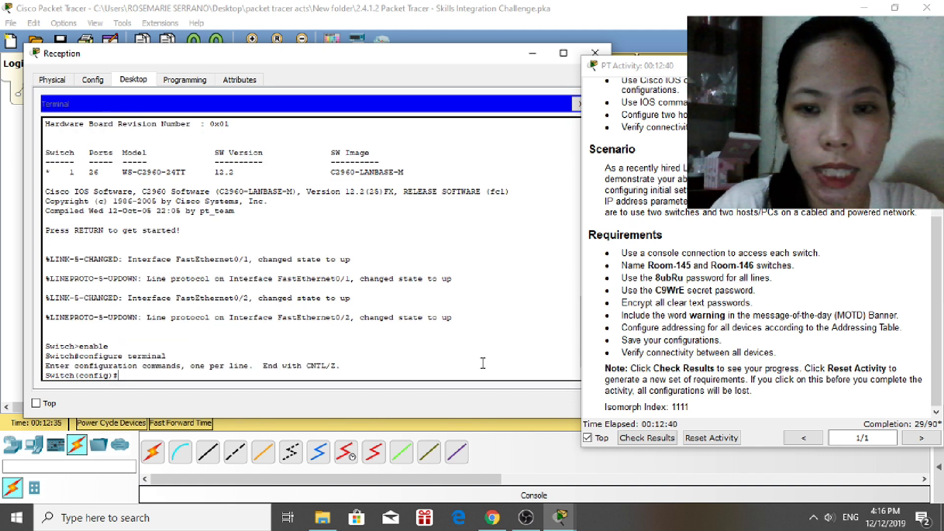
{"action": "type", "text": "ostname "}
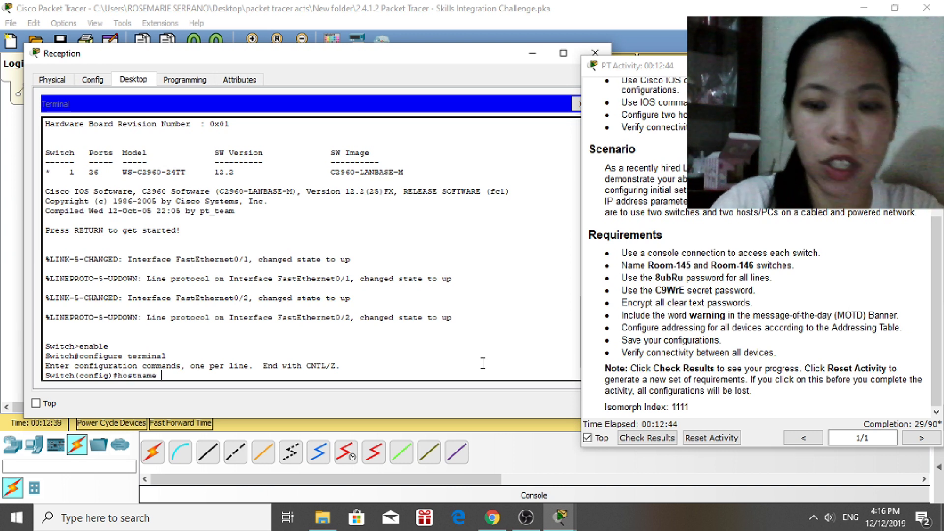
{"action": "type", "text": "Room-"}
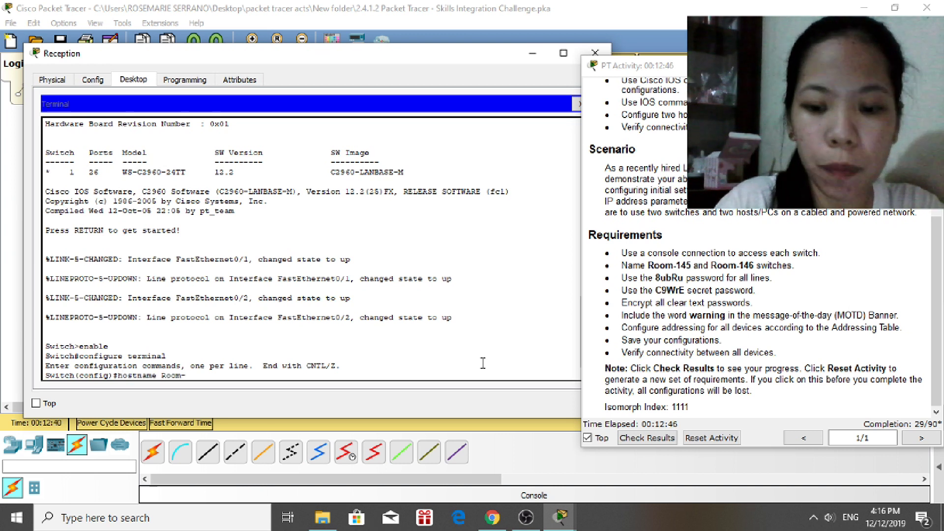
{"action": "type", "text": "146"}
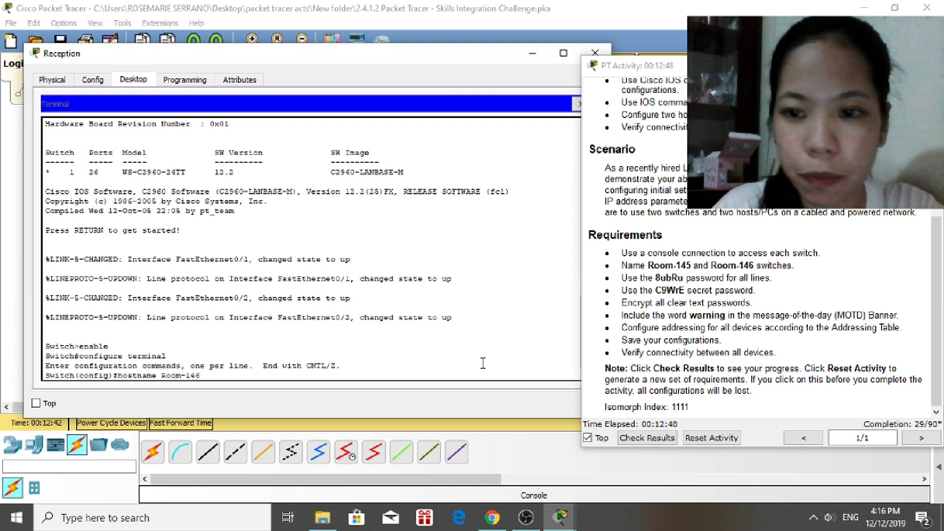
{"action": "key", "text": "Return"}
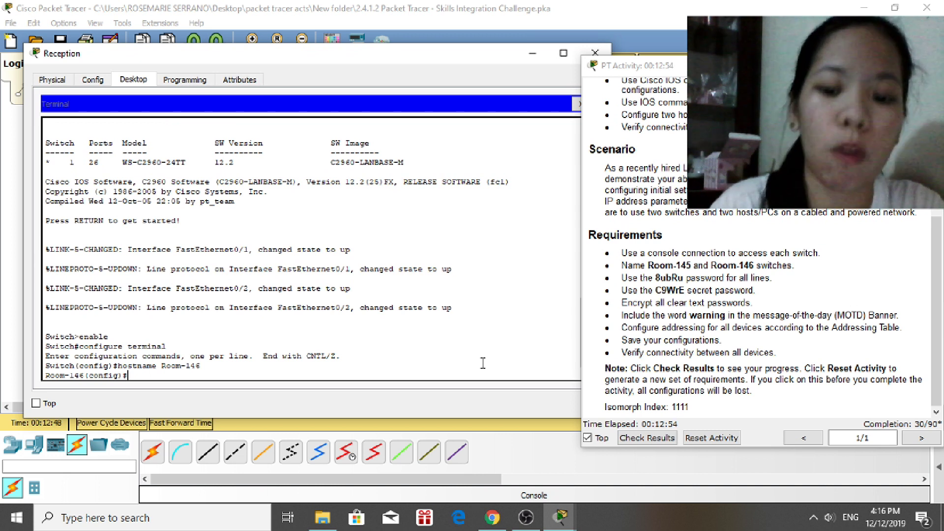
{"action": "type", "text": "line condol"}
Step: Give console line 0 the required line password and require login
{"action": "key", "text": "BackSpace"}
{"action": "key", "text": "BackSpace"}
{"action": "key", "text": "BackSpace"}
{"action": "type", "text": "sole 0"}
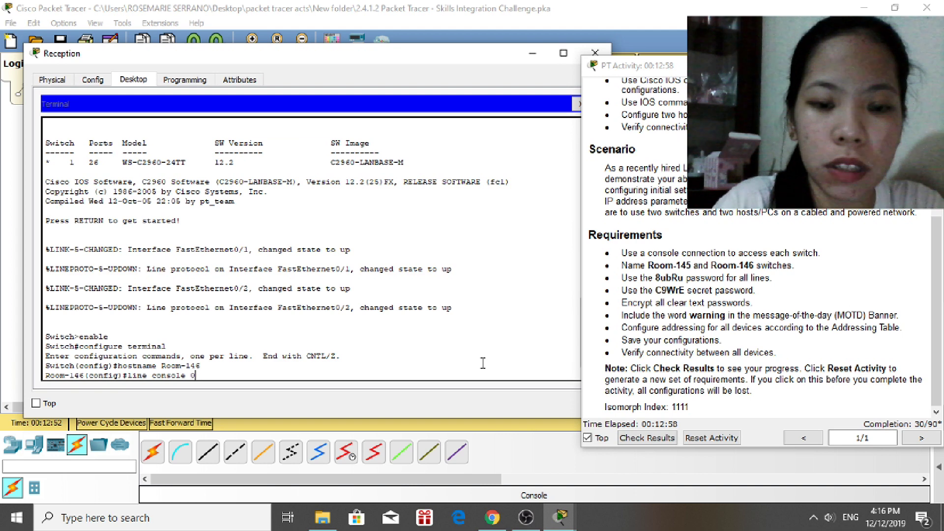
{"action": "key", "text": "Return"}
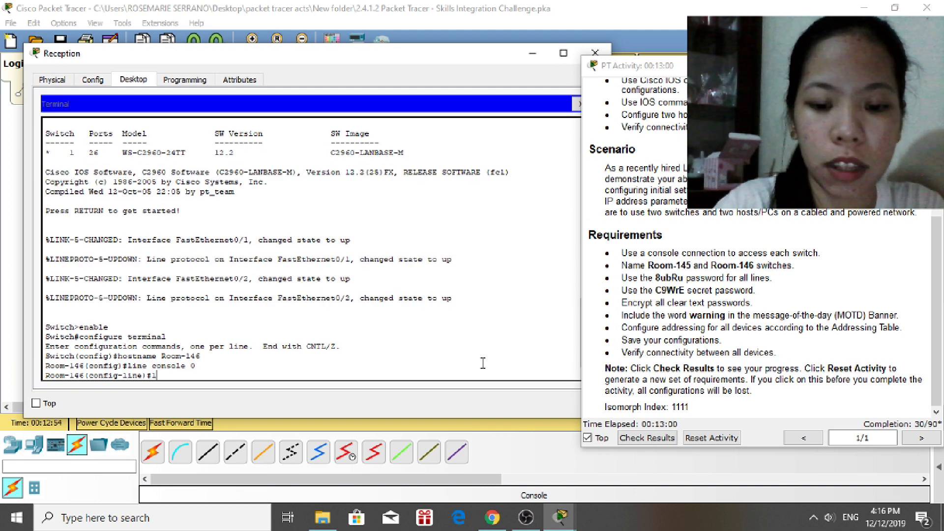
{"action": "type", "text": "lpasswo"}
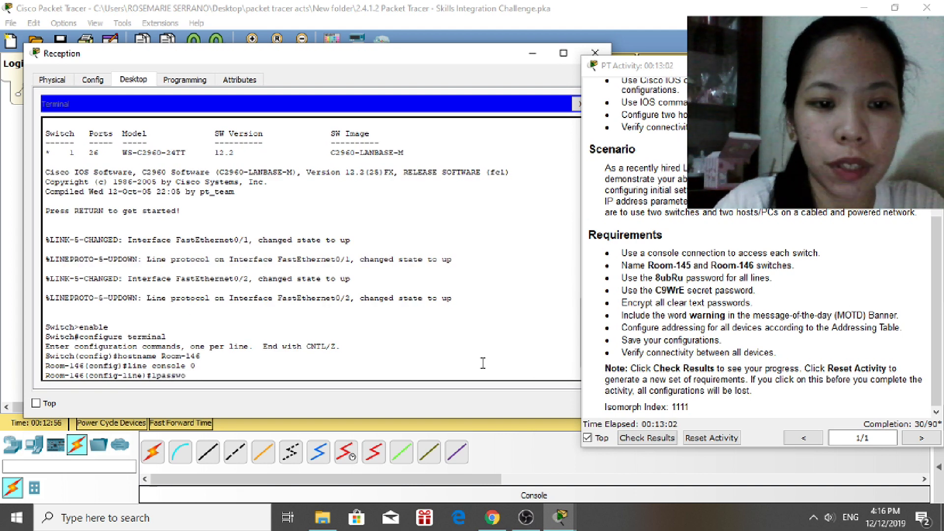
{"action": "type", "text": "rd 8u"}
{"action": "type", "text": "bRu"}
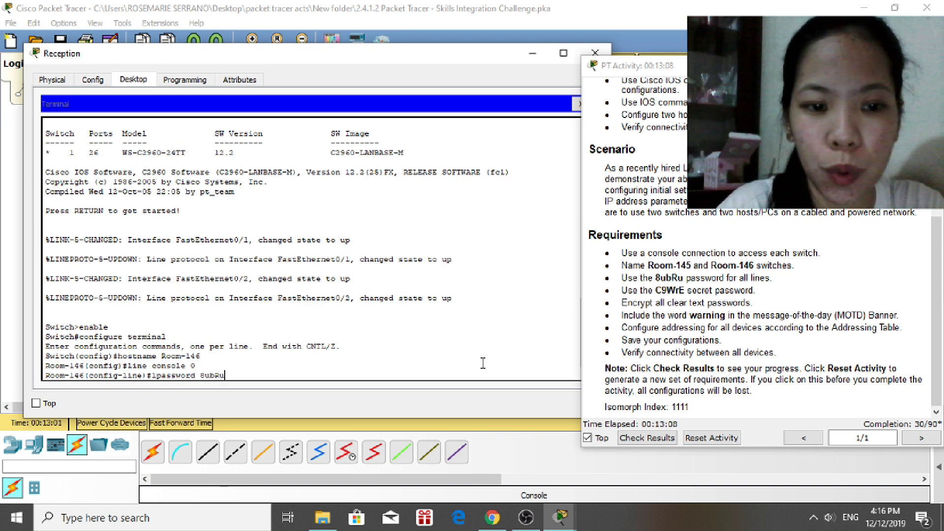
{"action": "key", "text": "Return"}
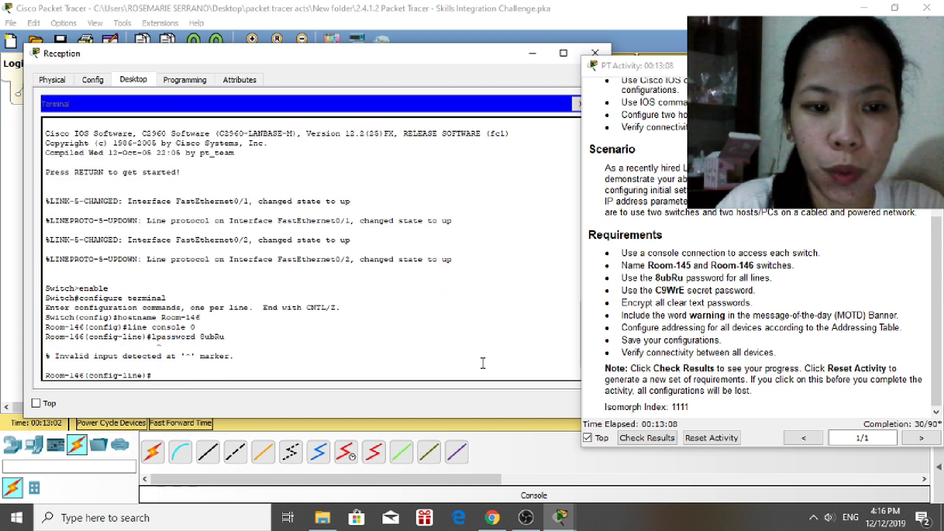
{"action": "type", "text": "passw"}
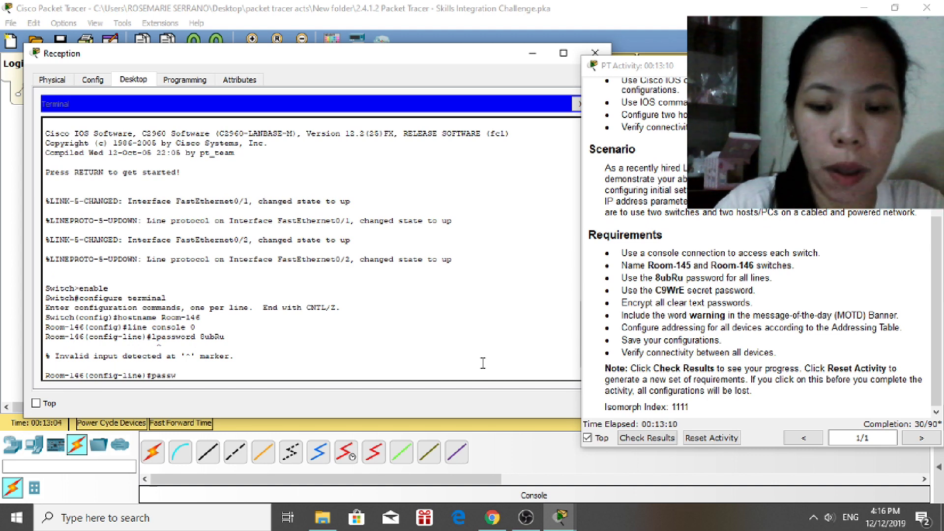
{"action": "type", "text": "ord"}
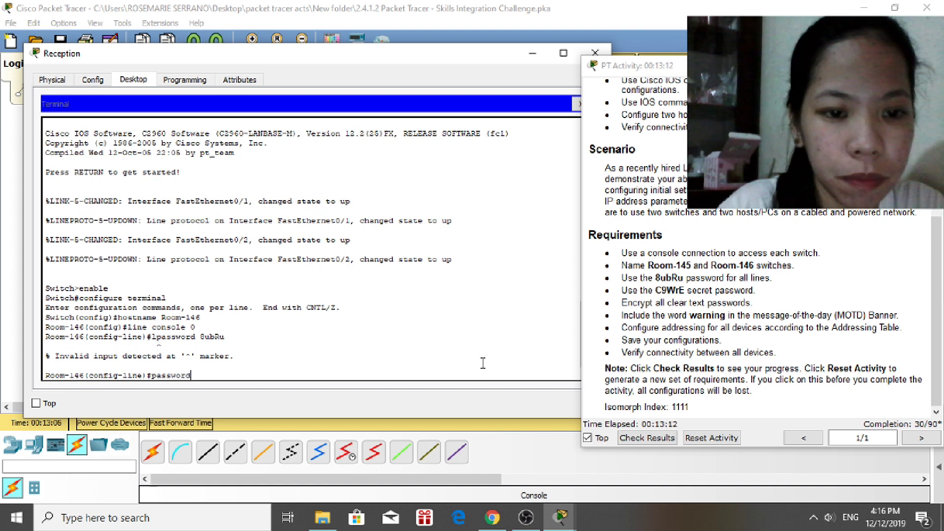
{"action": "type", "text": " 8u"}
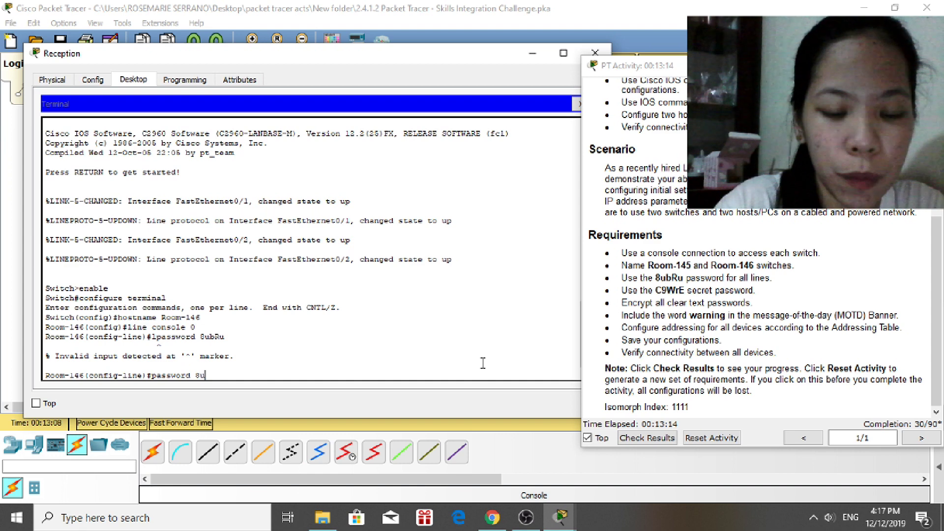
{"action": "type", "text": "bRu"}
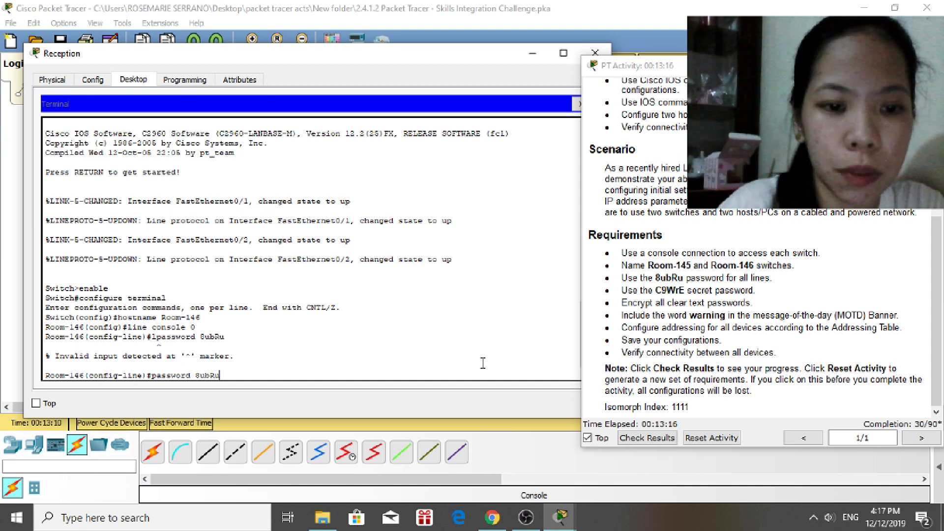
{"action": "key", "text": "Return"}
{"action": "type", "text": "login"}
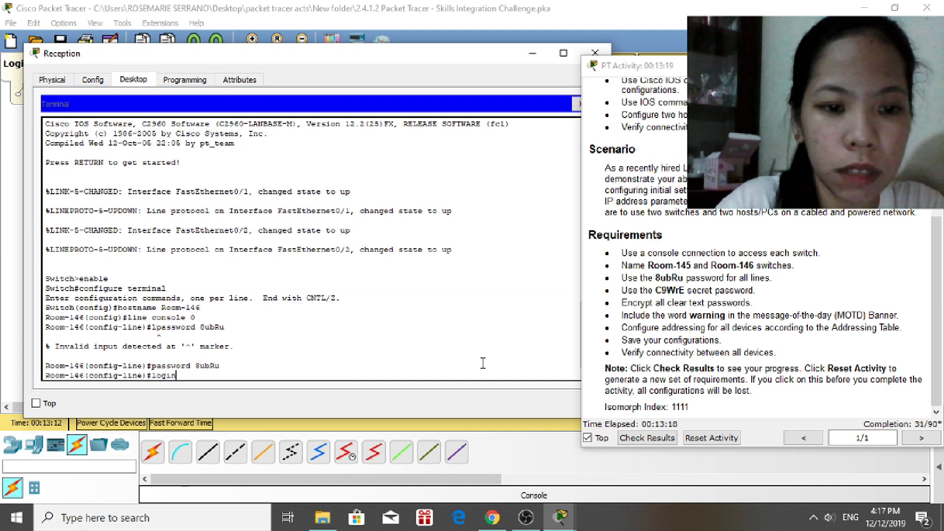
{"action": "key", "text": "Return"}
{"action": "type", "text": "exit"}
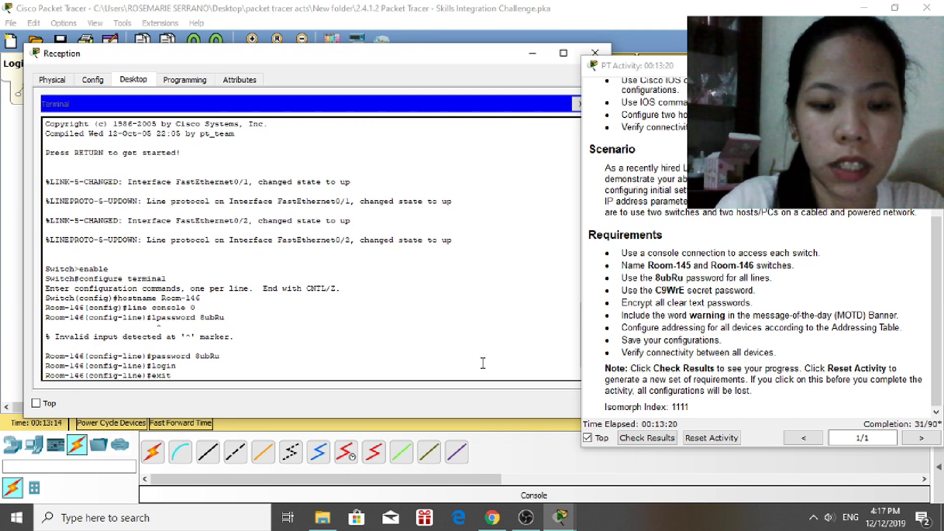
{"action": "key", "text": "Return"}
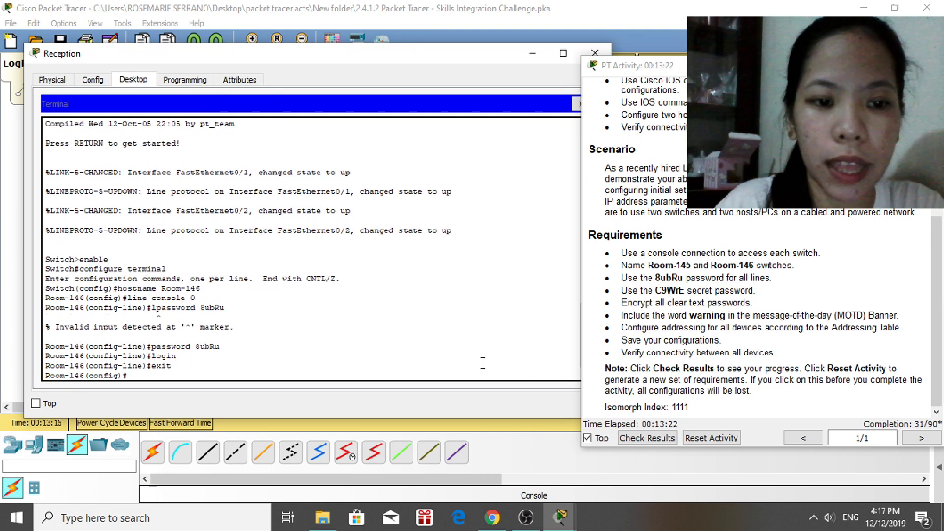
Step: Give VTY lines 0–4 the same line password and require login
{"action": "type", "text": "line vty 0 4"}
{"action": "key", "text": "Return"}
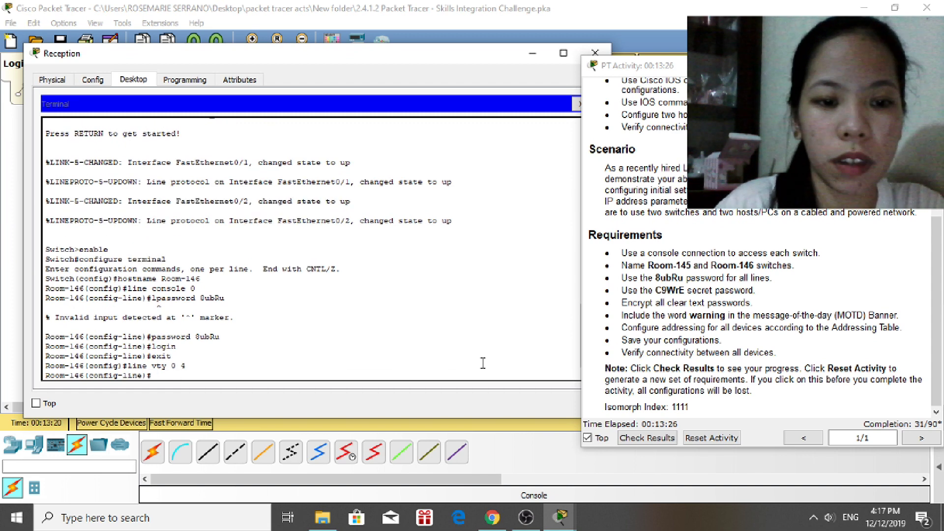
{"action": "type", "text": "password"}
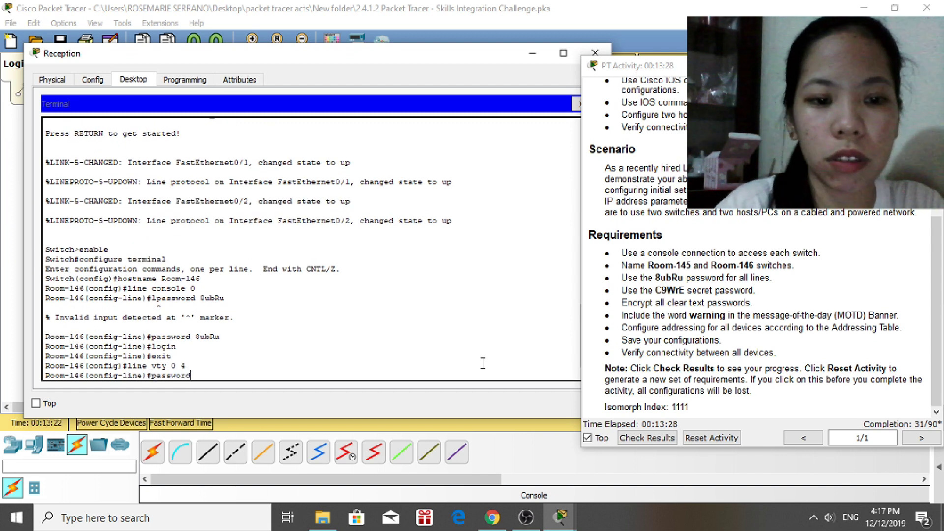
{"action": "type", "text": " 8u"}
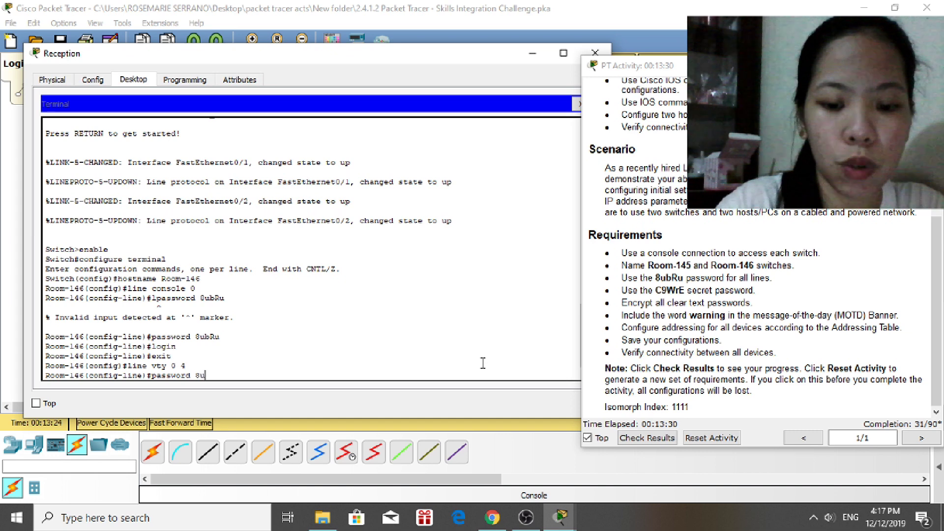
{"action": "type", "text": "bRu"}
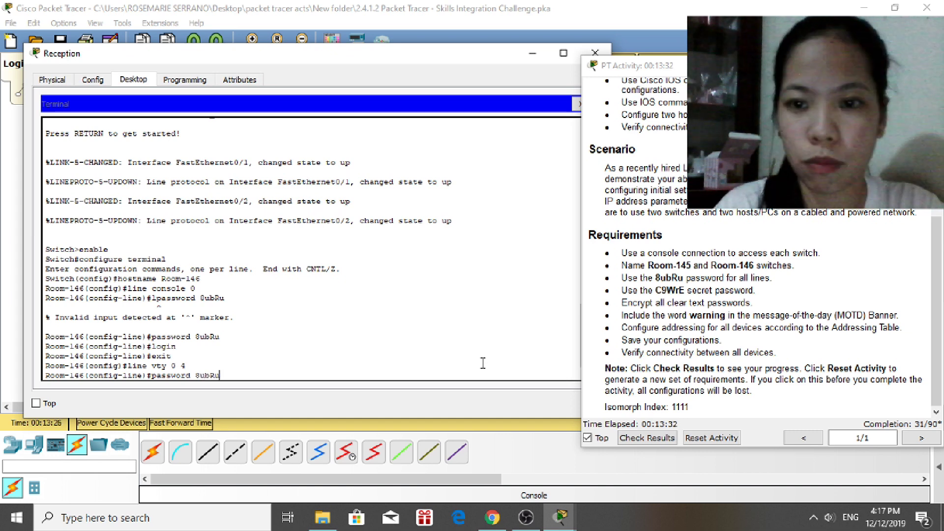
{"action": "key", "text": "Return"}
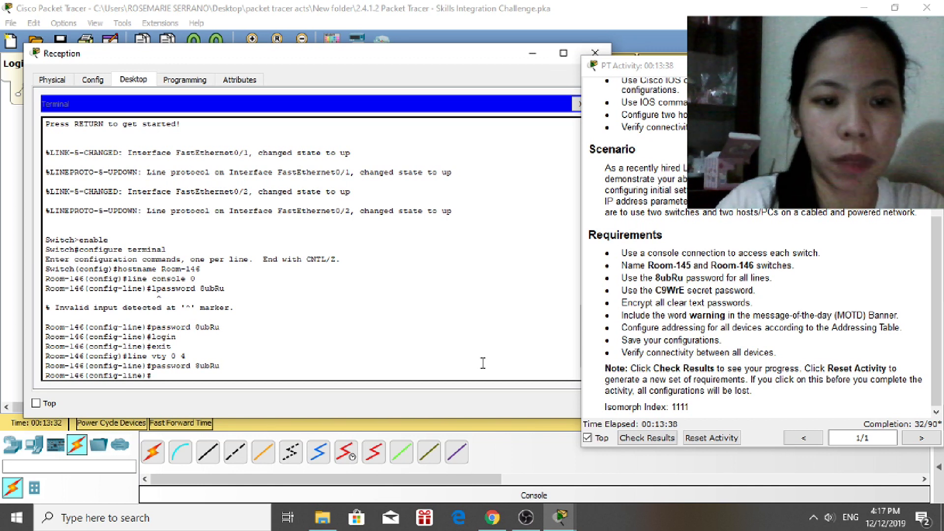
{"action": "type", "text": "login"}
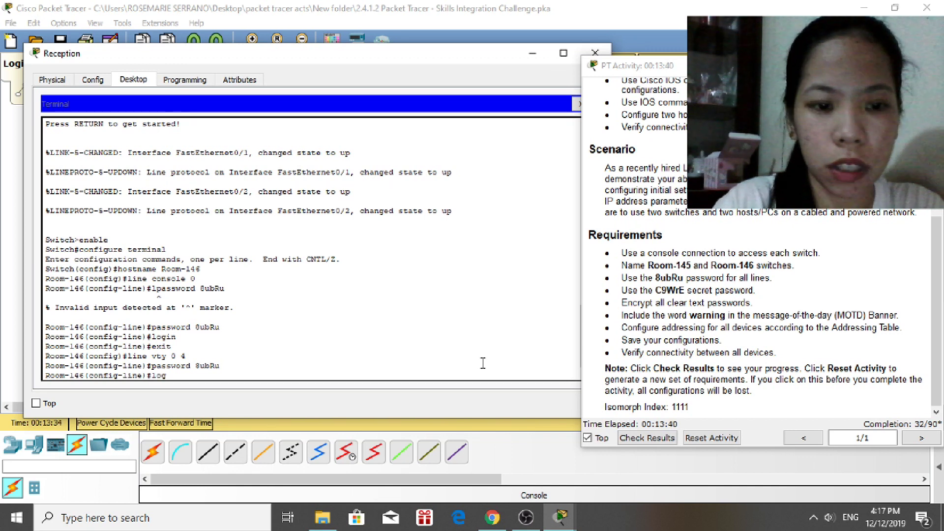
{"action": "key", "text": "Return"}
{"action": "type", "text": "exit"}
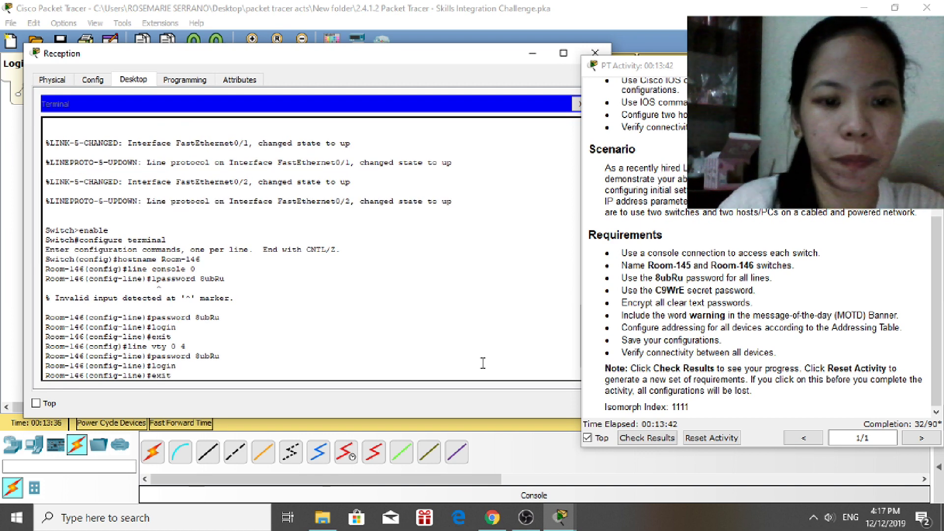
{"action": "key", "text": "Return"}
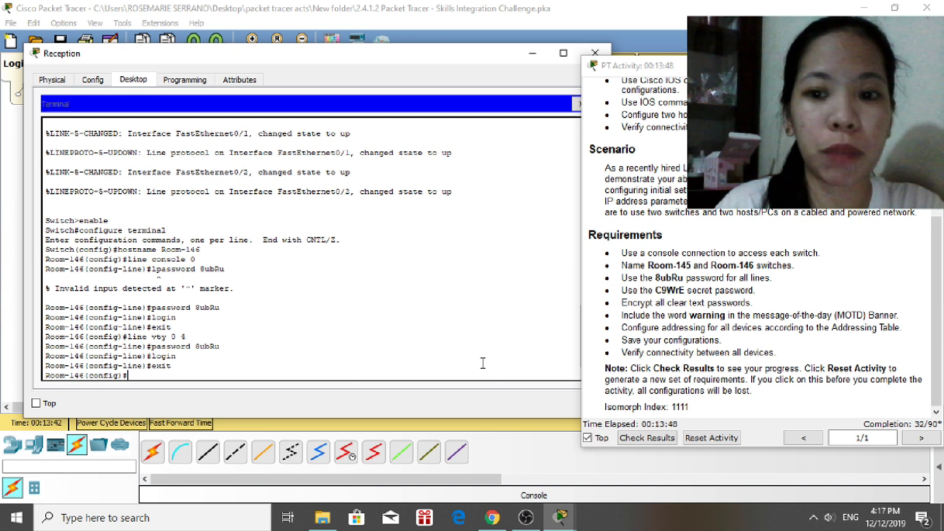
Step: Set Room-146's required enable secret and turn on service password-encryption
{"action": "type", "text": "enable secr"}
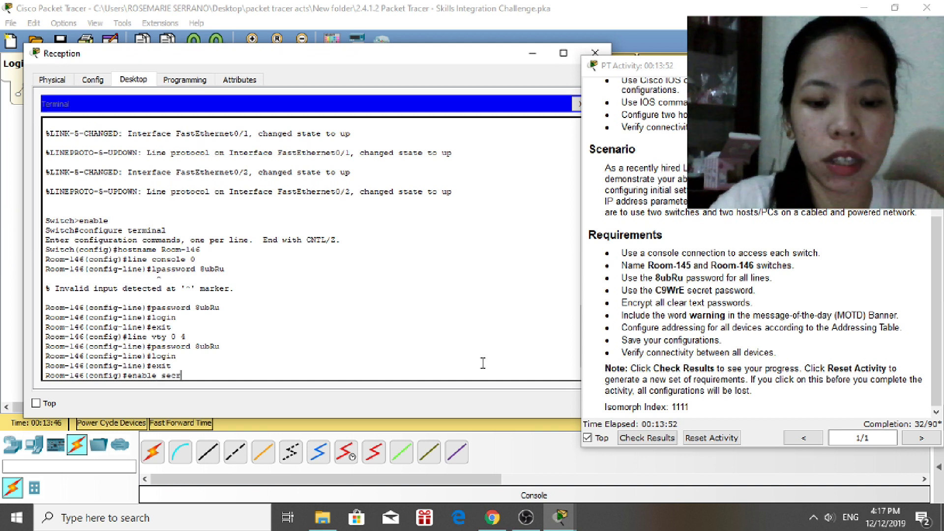
{"action": "type", "text": "et C"}
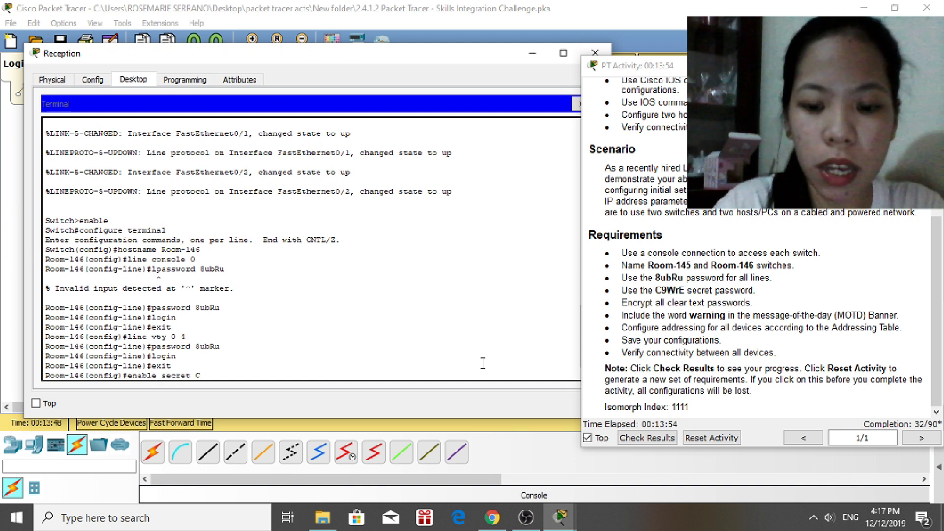
{"action": "type", "text": "9W"}
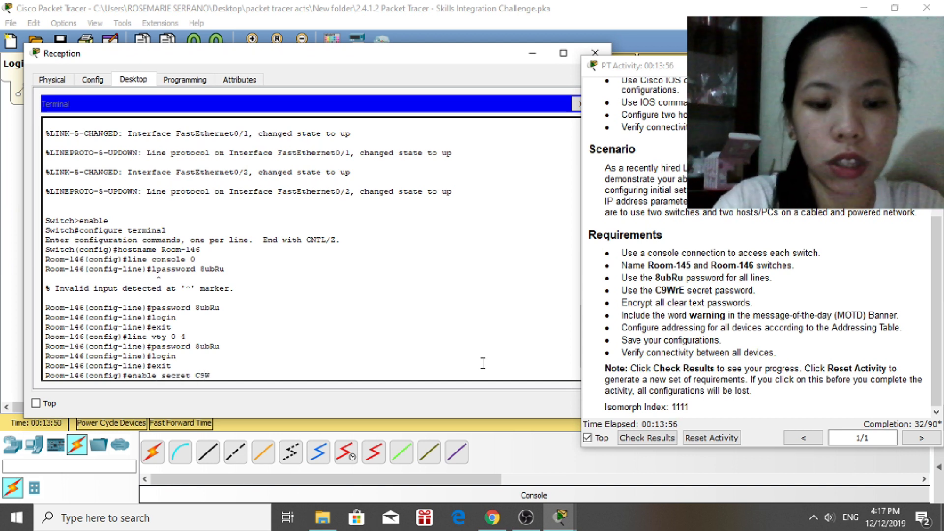
{"action": "type", "text": "r"}
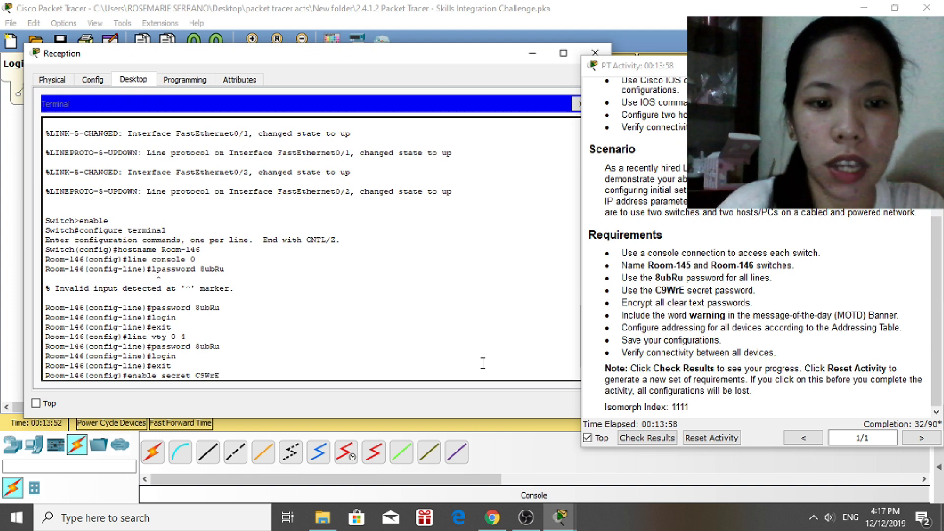
{"action": "type", "text": "E"}
{"action": "key", "text": "Return"}
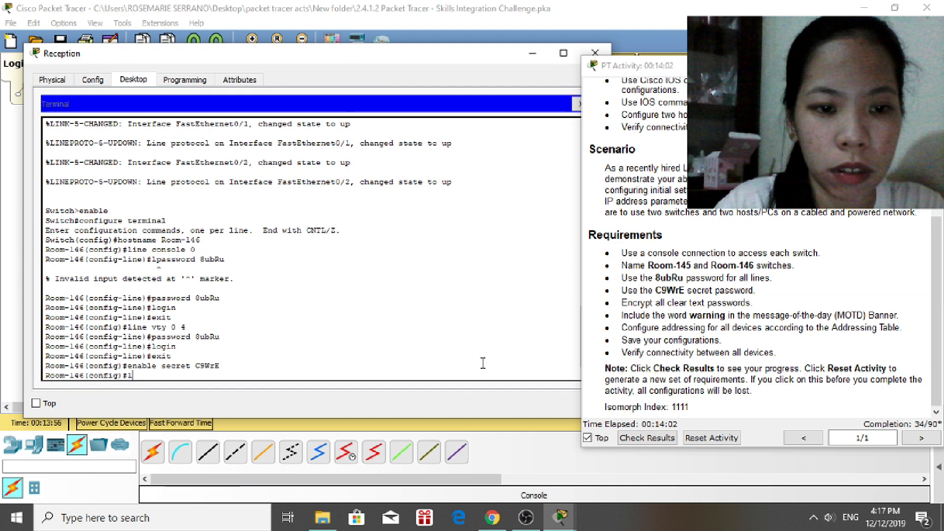
{"action": "key", "text": "BackSpace"}
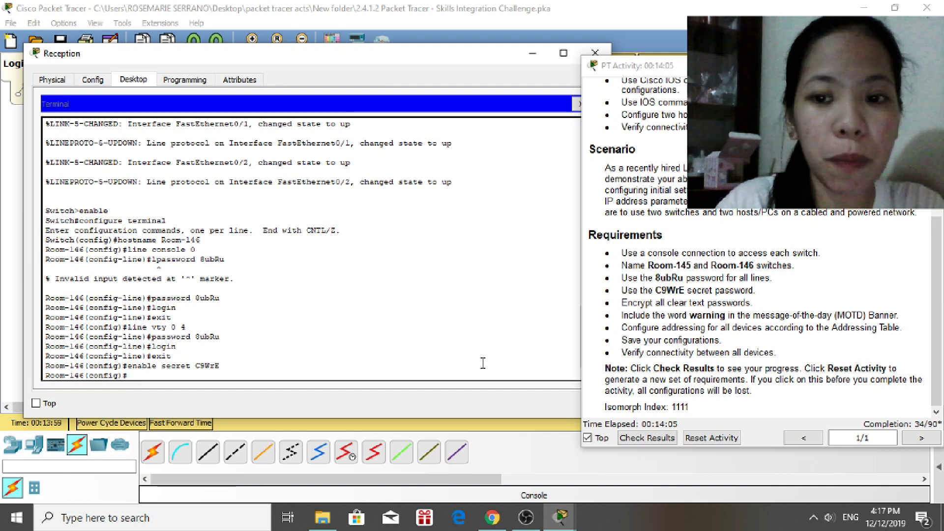
{"action": "type", "text": "se"}
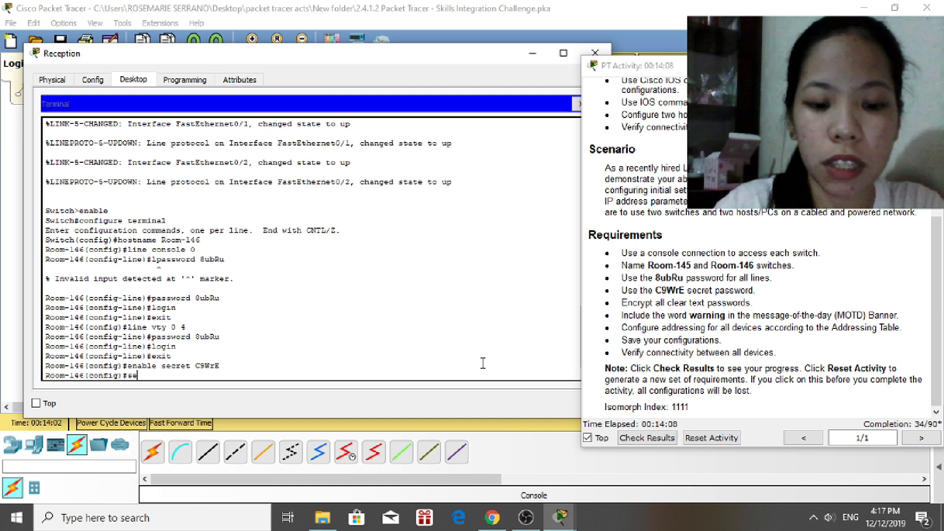
{"action": "type", "text": "rvice passwo"}
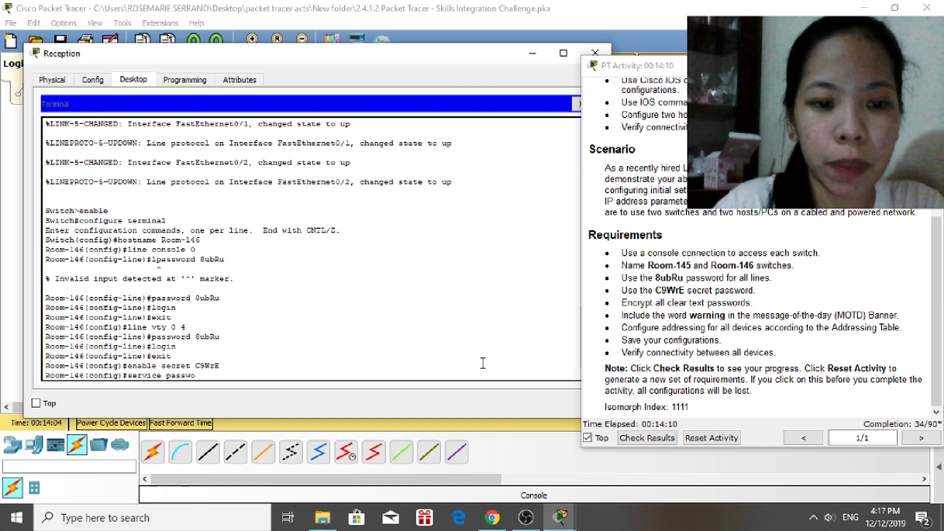
{"action": "type", "text": "rd-encr"}
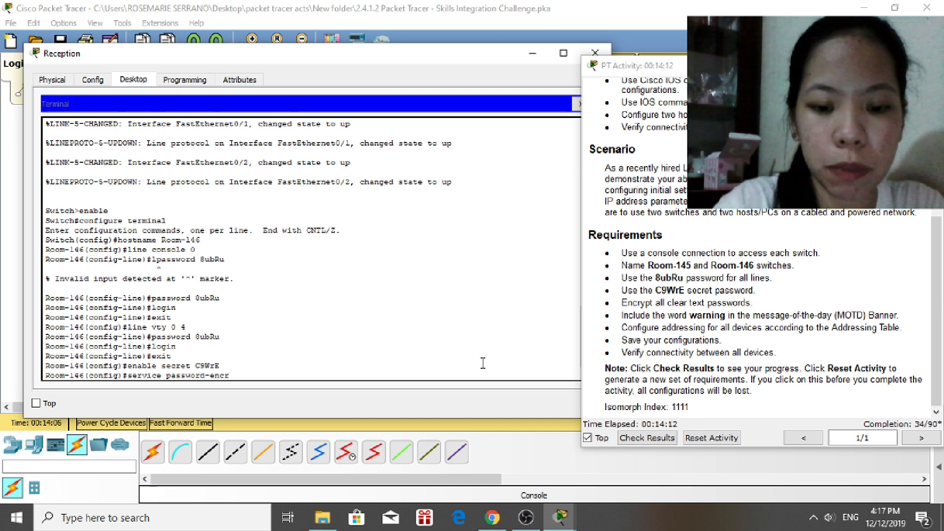
{"action": "type", "text": "yption"}
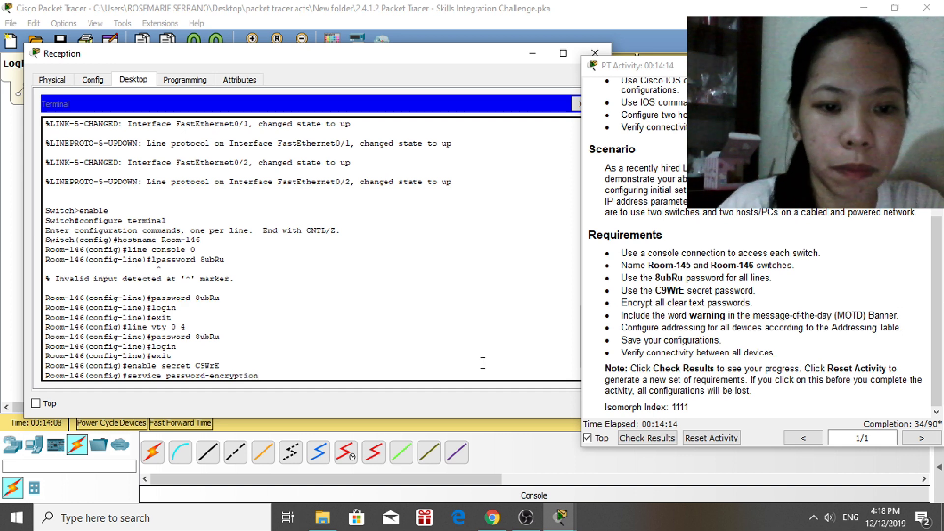
{"action": "key", "text": "Return"}
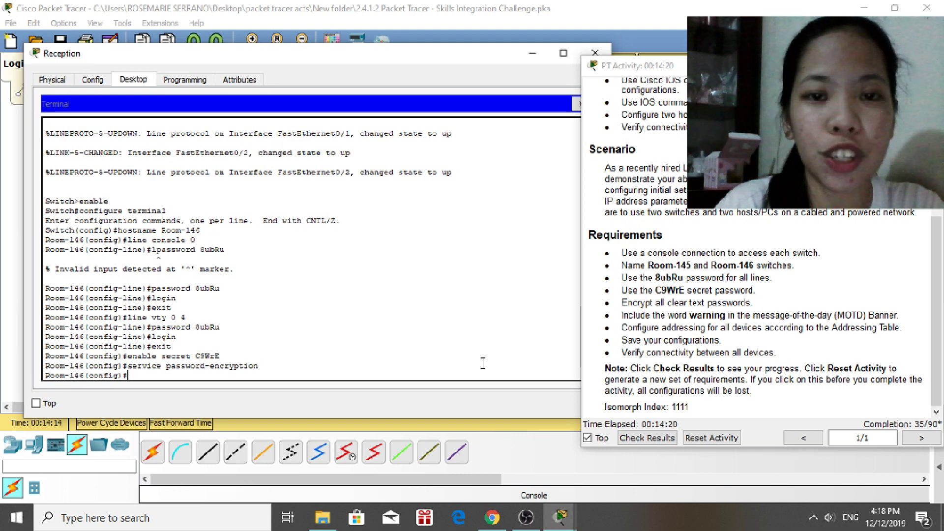
Step: Add a '#warning#' MOTD banner, check the Addressing Table, and begin interface vlan 1
{"action": "type", "text": "banner motd "}
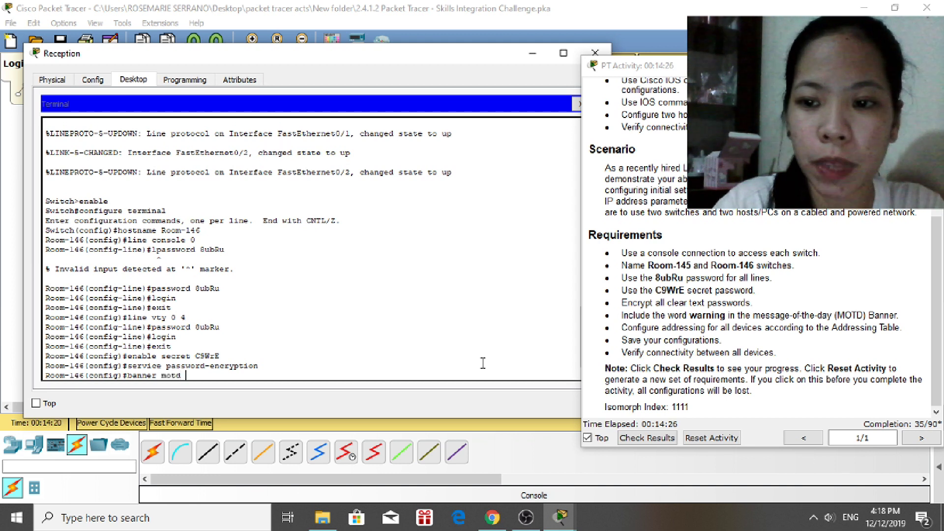
{"action": "type", "text": "#w"}
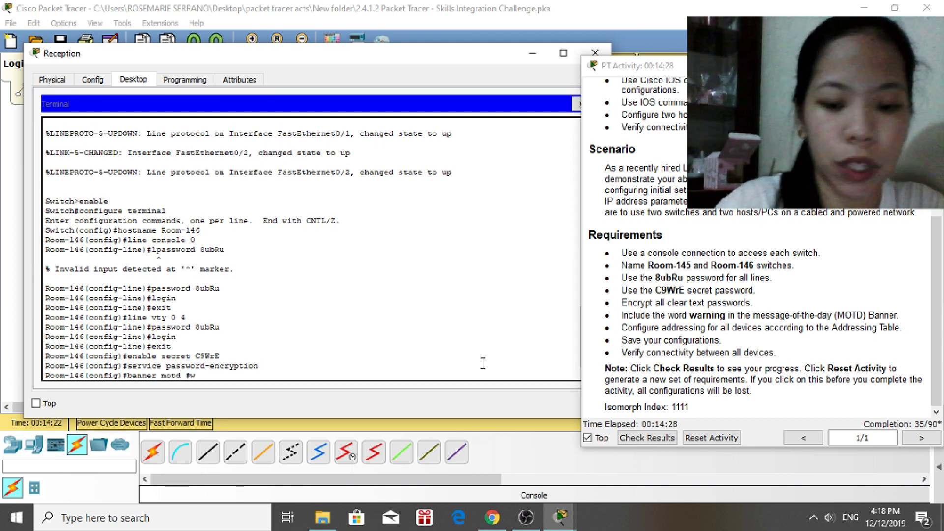
{"action": "type", "text": "arning#"}
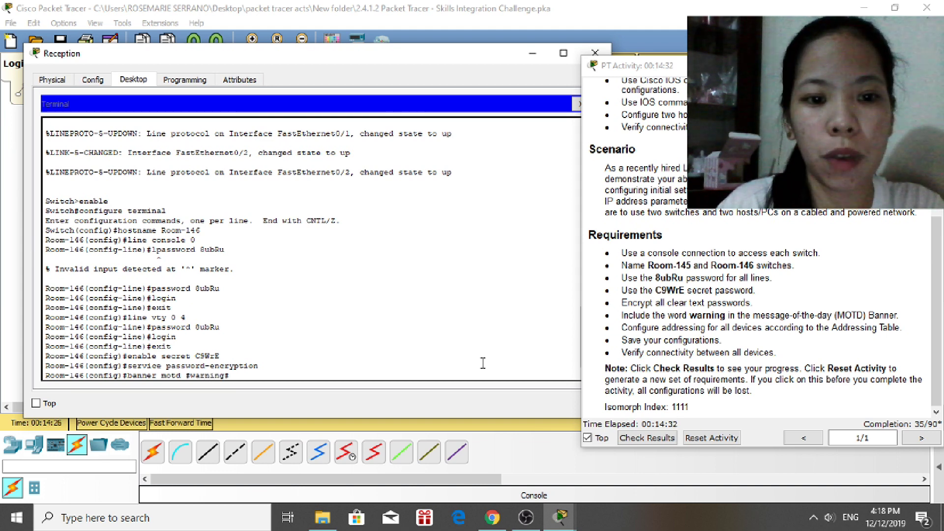
{"action": "key", "text": "Return"}
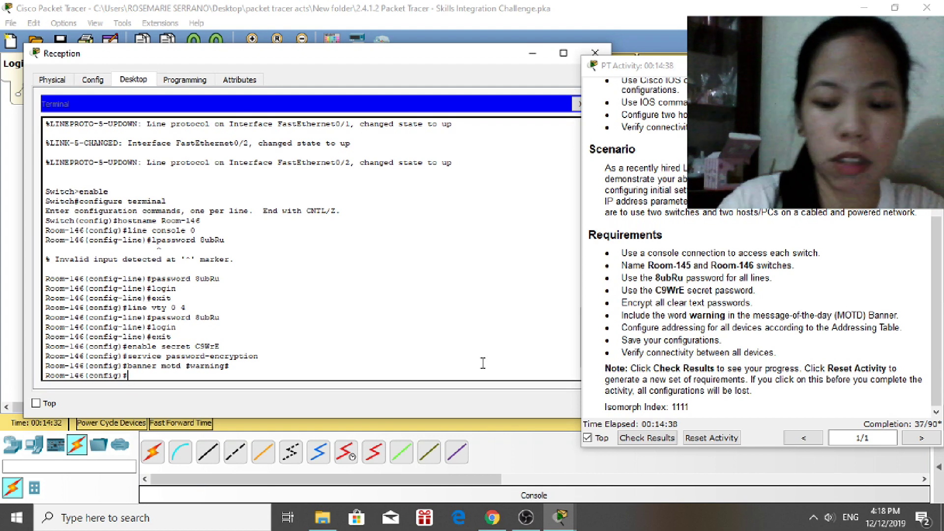
{"action": "left_click", "coordinate": [939, 312]}
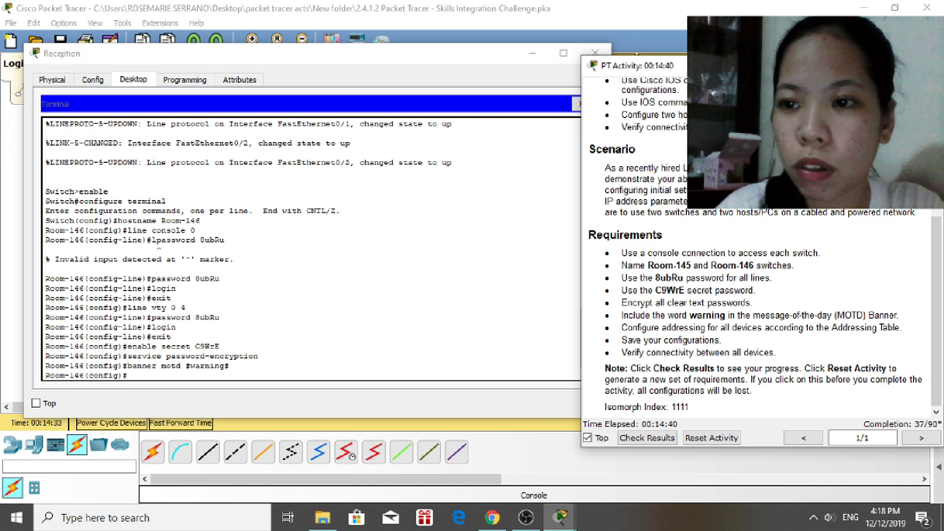
{"action": "scroll", "coordinate": [758, 295], "scroll_direction": "up", "scroll_amount": 10}
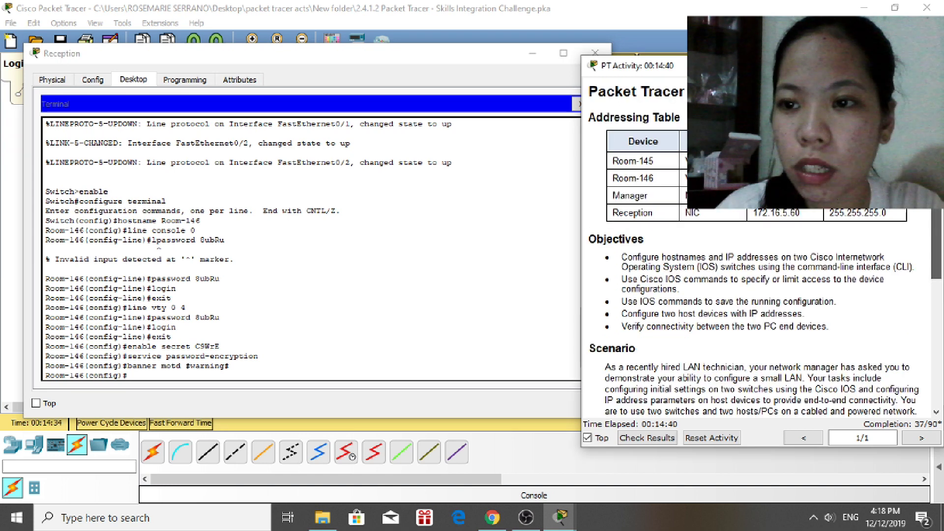
{"action": "left_click", "coordinate": [277, 374]}
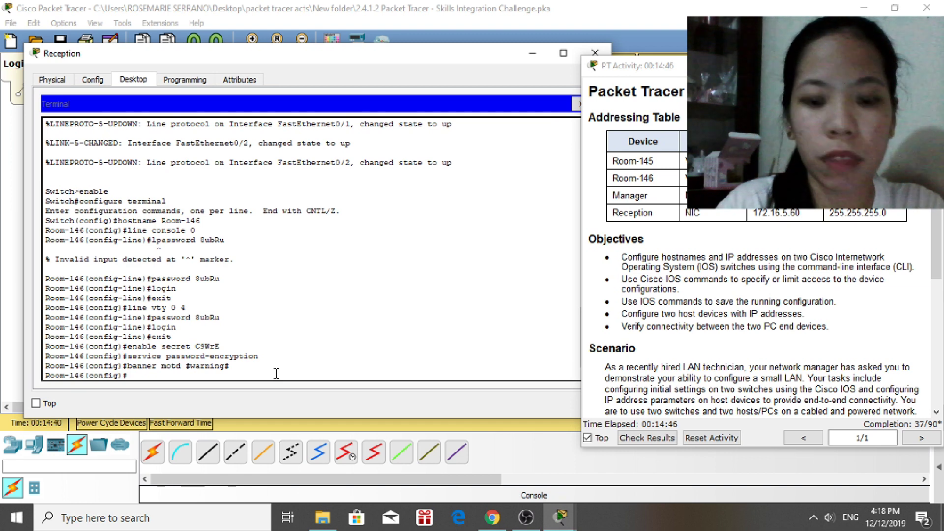
{"action": "type", "text": "interface vlan 1"}
Step: Assign VLAN 1 172.16.5.40 255.255.255.0, bring it up with no shutdown, and exit
{"action": "key", "text": "Return"}
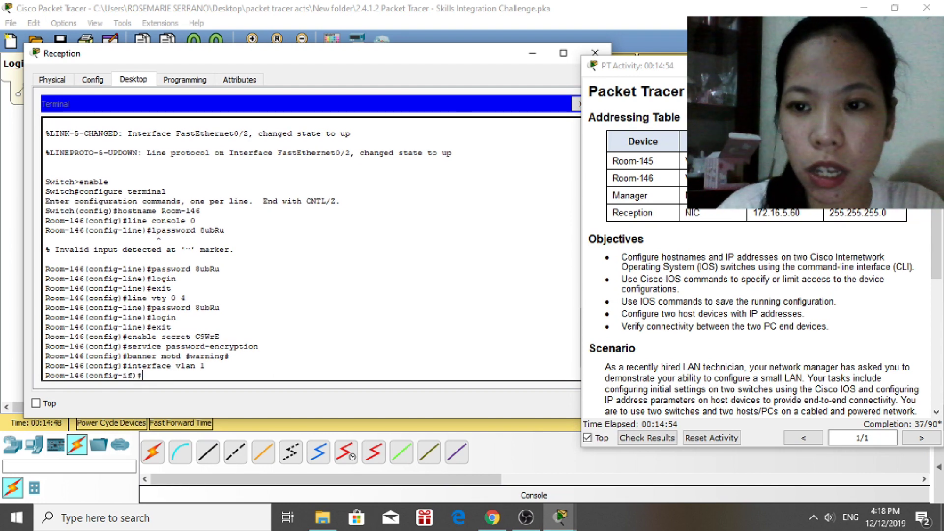
{"action": "key", "text": "alt+Tab"}
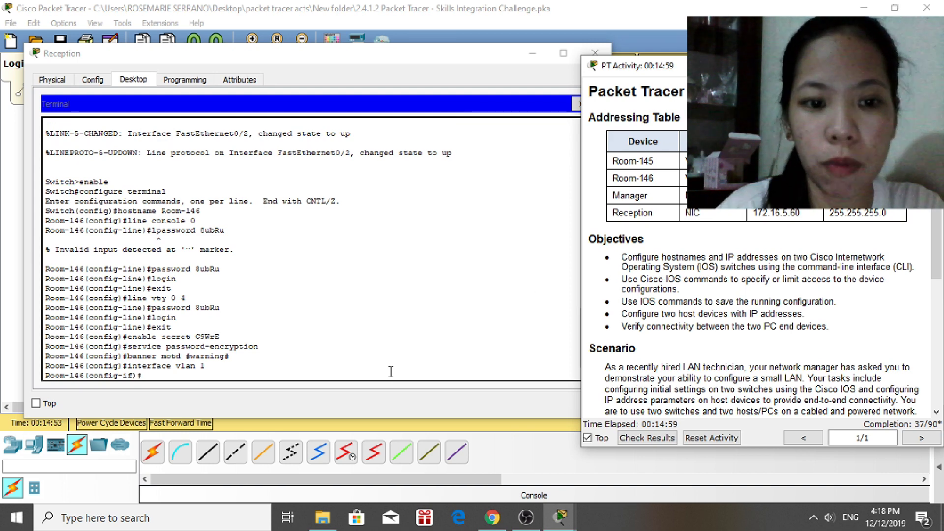
{"action": "left_click", "coordinate": [328, 374]}
{"action": "type", "text": "ip address "}
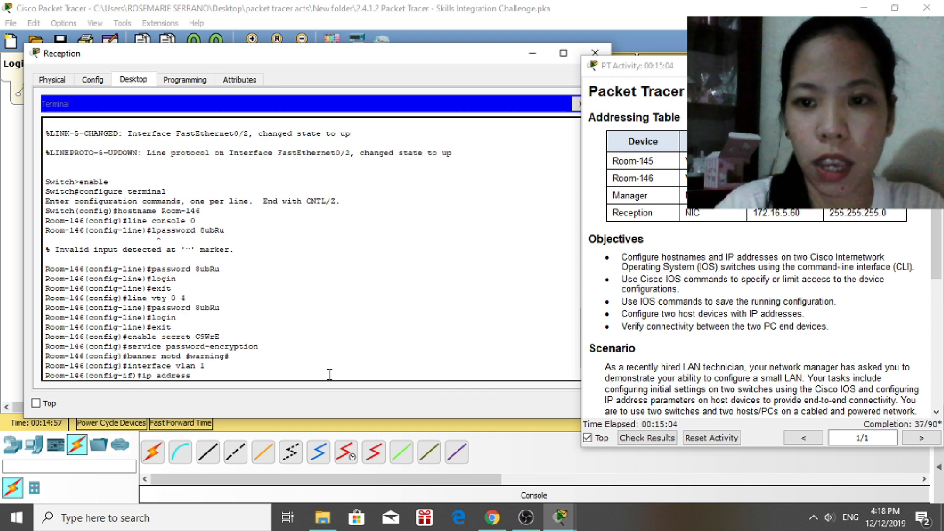
{"action": "type", "text": "172."}
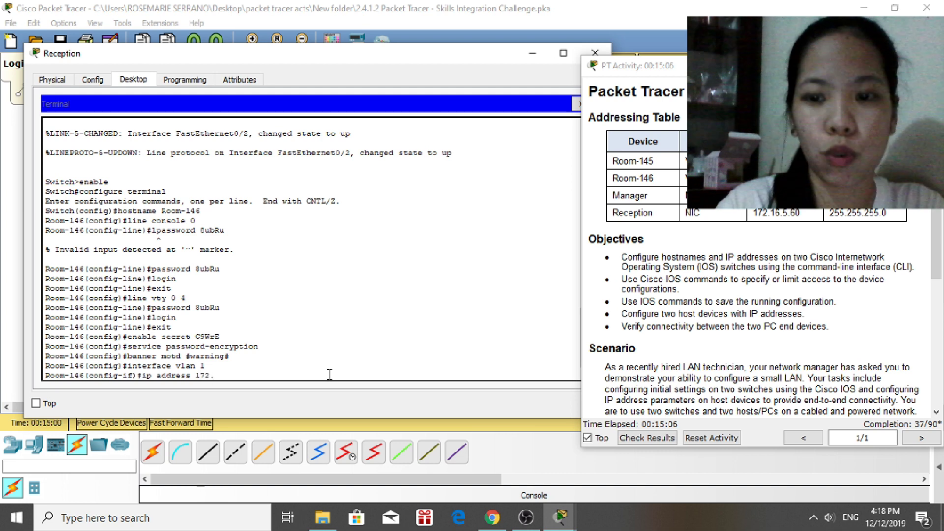
{"action": "type", "text": "1"}
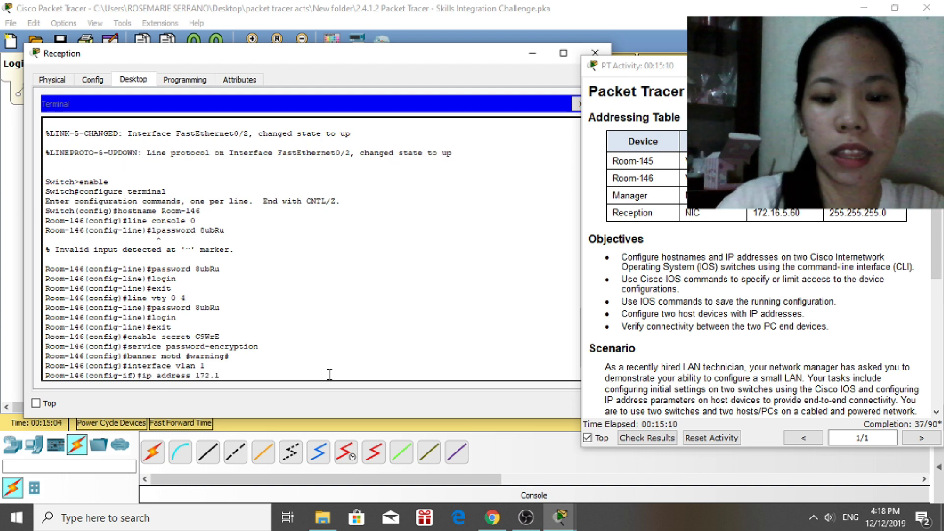
{"action": "type", "text": "6.5.40"}
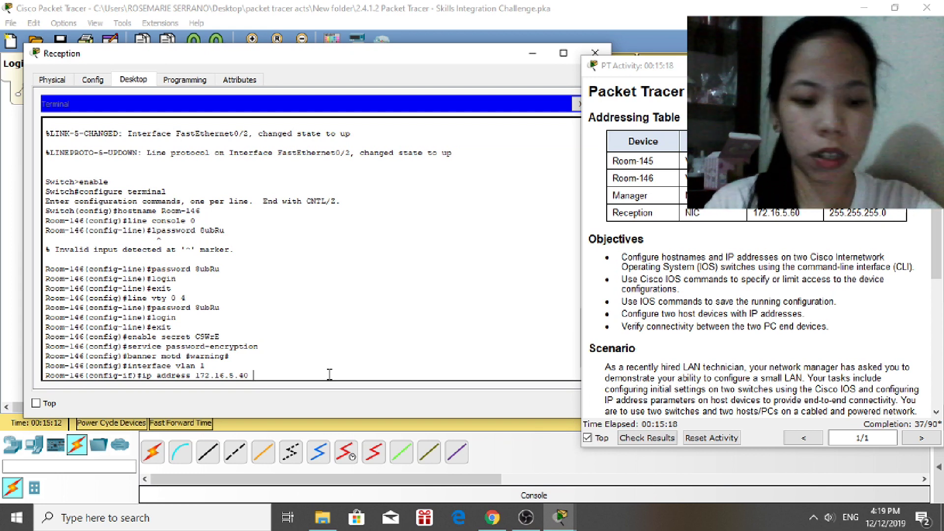
{"action": "type", "text": " 255.255.255."}
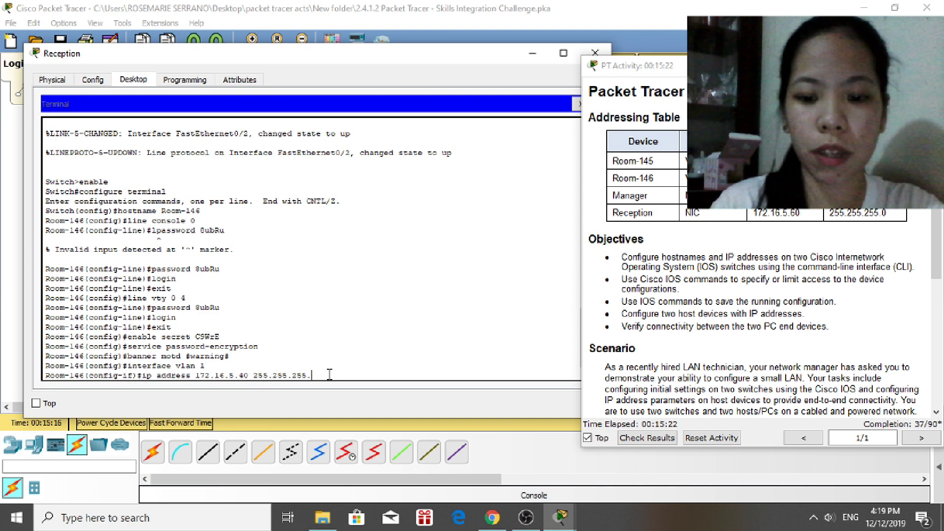
{"action": "type", "text": "0"}
{"action": "key", "text": "Return"}
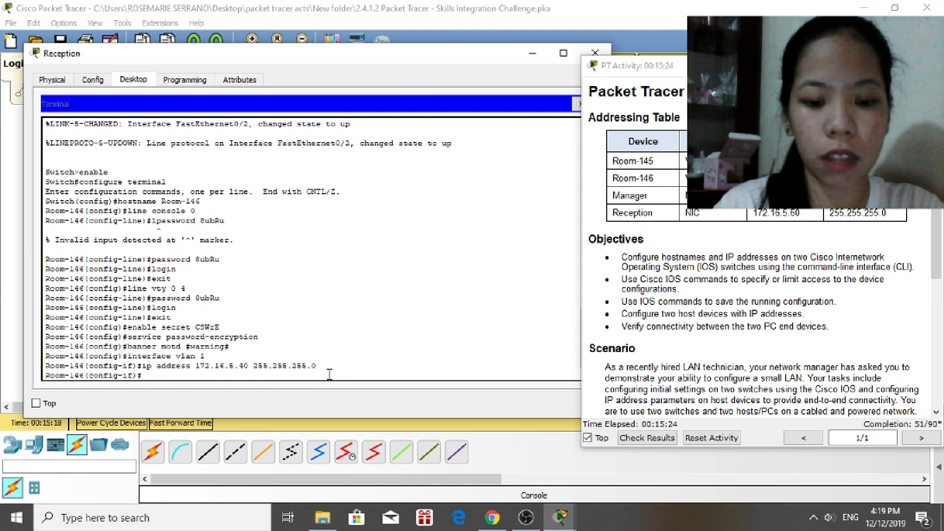
{"action": "type", "text": "no"}
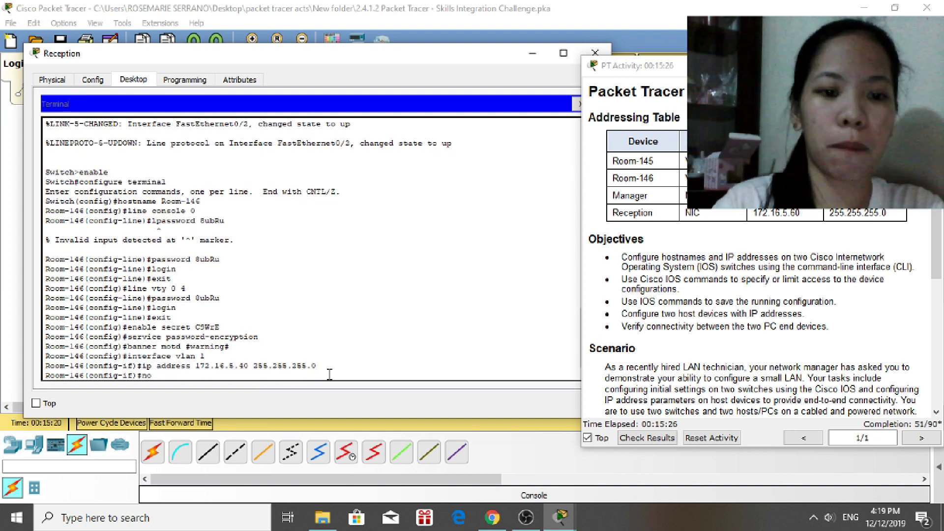
{"action": "type", "text": " shutdow"}
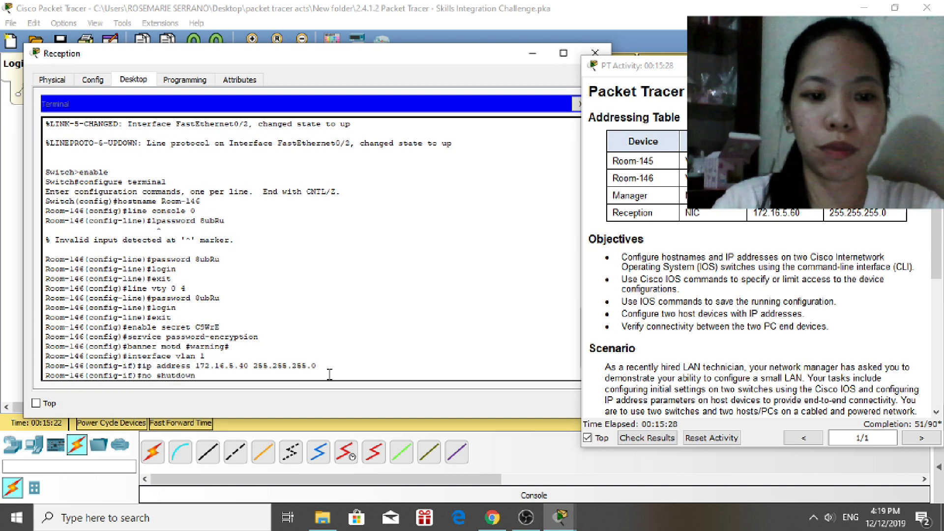
{"action": "type", "text": "n"}
{"action": "key", "text": "Return"}
{"action": "key", "text": "Return"}
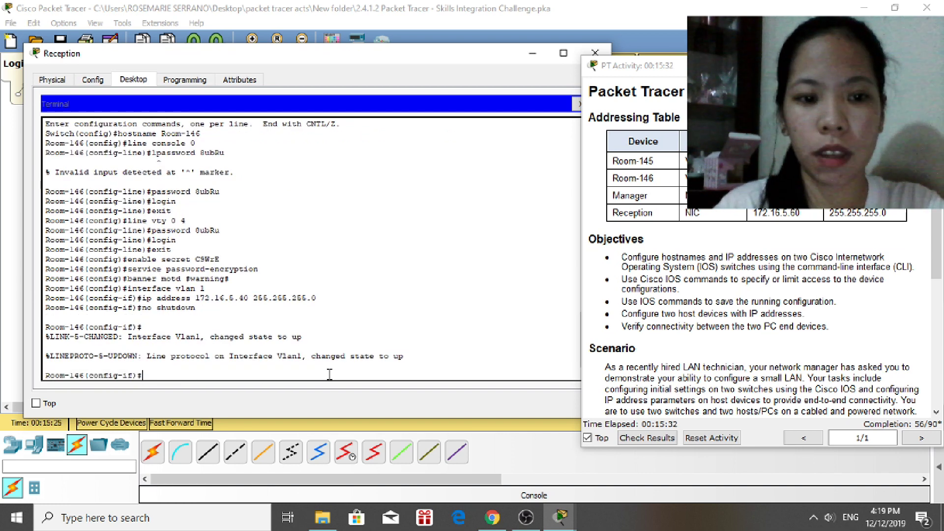
{"action": "type", "text": "exit"}
{"action": "key", "text": "Return"}
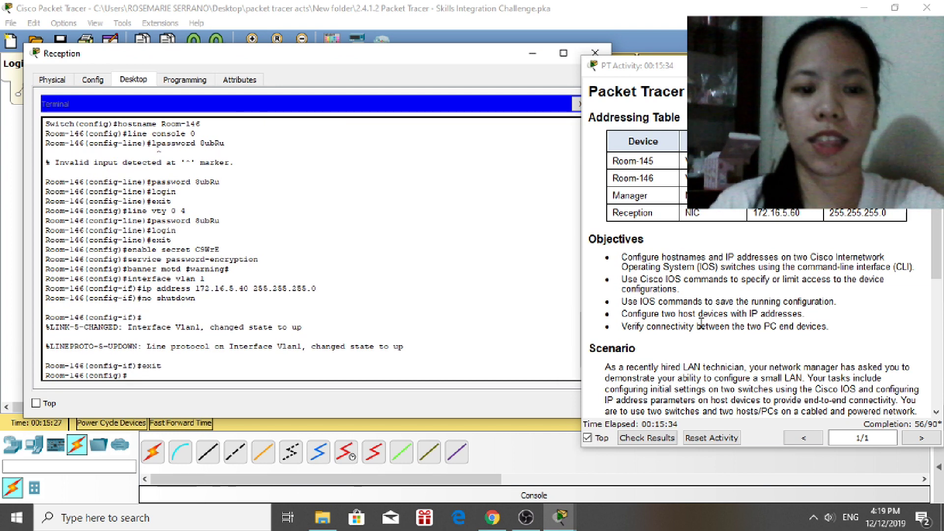
Step: Exit to Room-146's privileged prompt, copy running-config to startup-config, and close the terminal
{"action": "left_click_drag", "start_coordinate": [937, 255], "coordinate": [940, 386]}
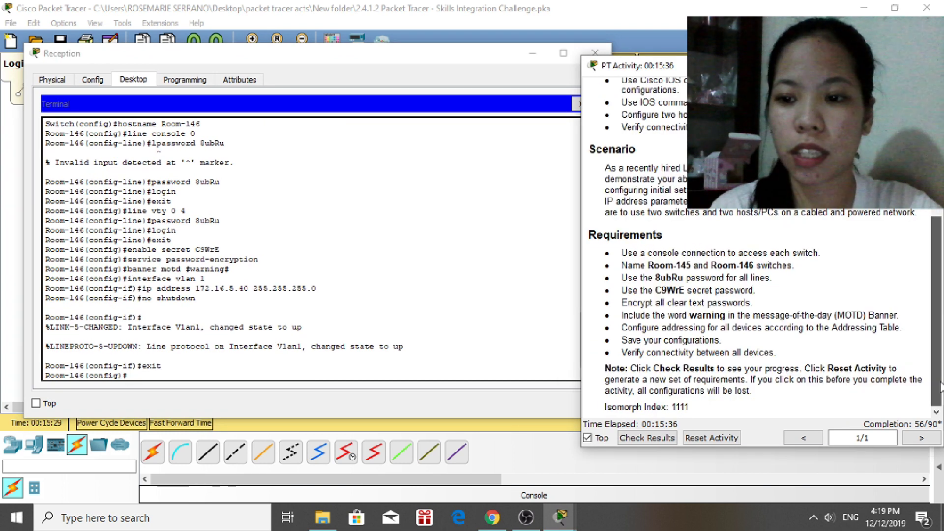
{"action": "left_click", "coordinate": [352, 377]}
{"action": "type", "text": "exit"}
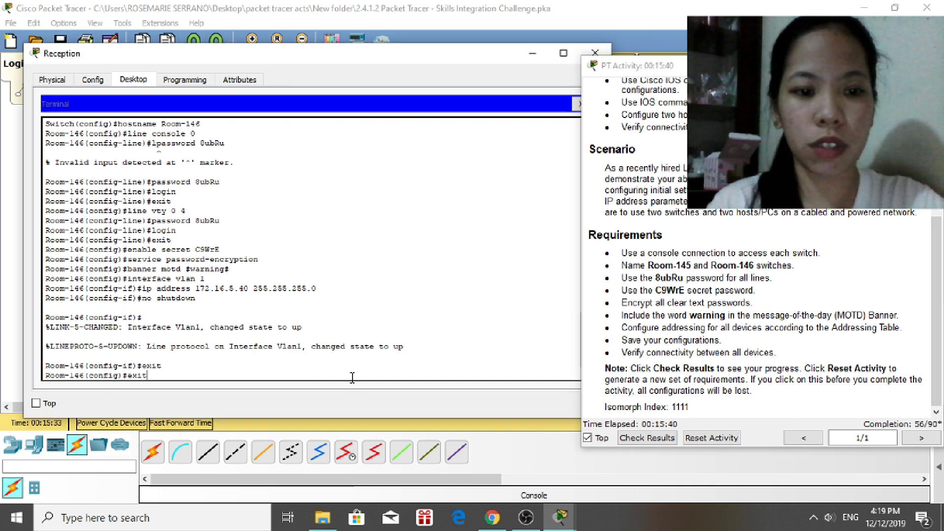
{"action": "key", "text": "Return"}
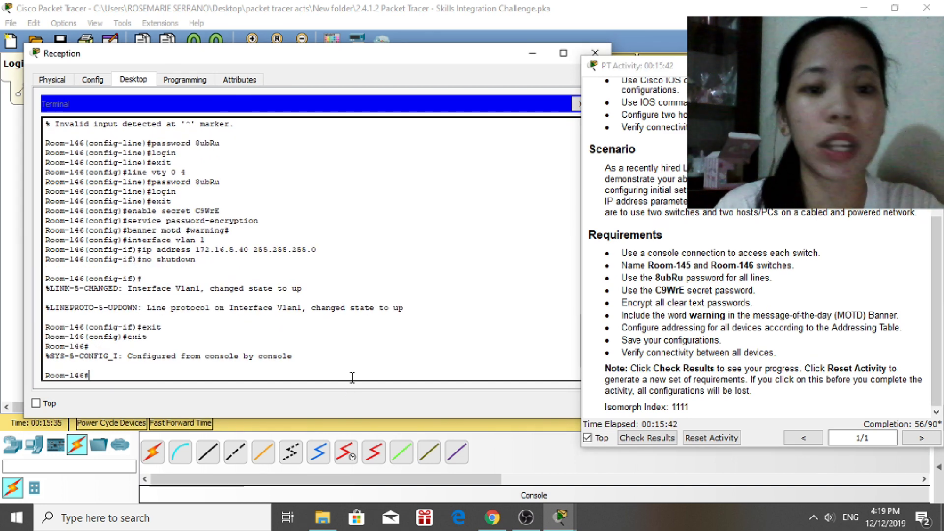
{"action": "type", "text": "cop"}
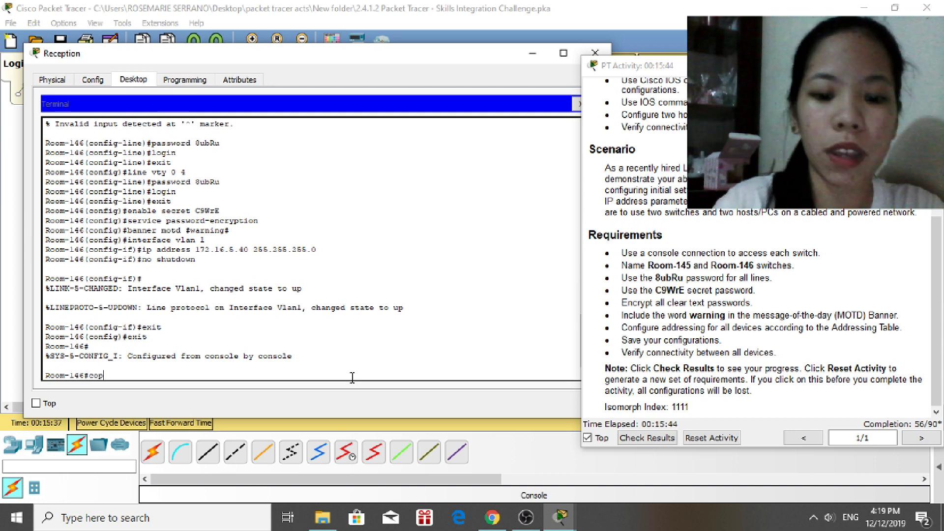
{"action": "type", "text": "y running"}
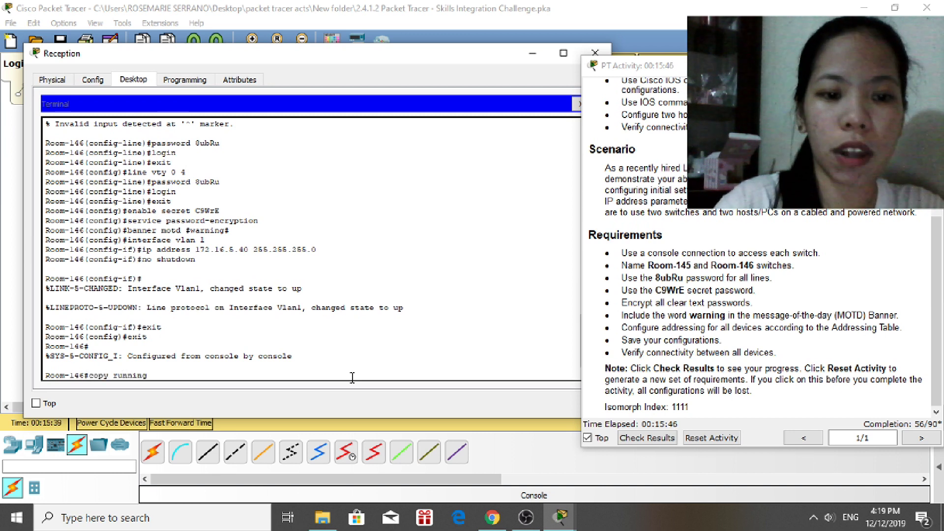
{"action": "type", "text": "-confi"}
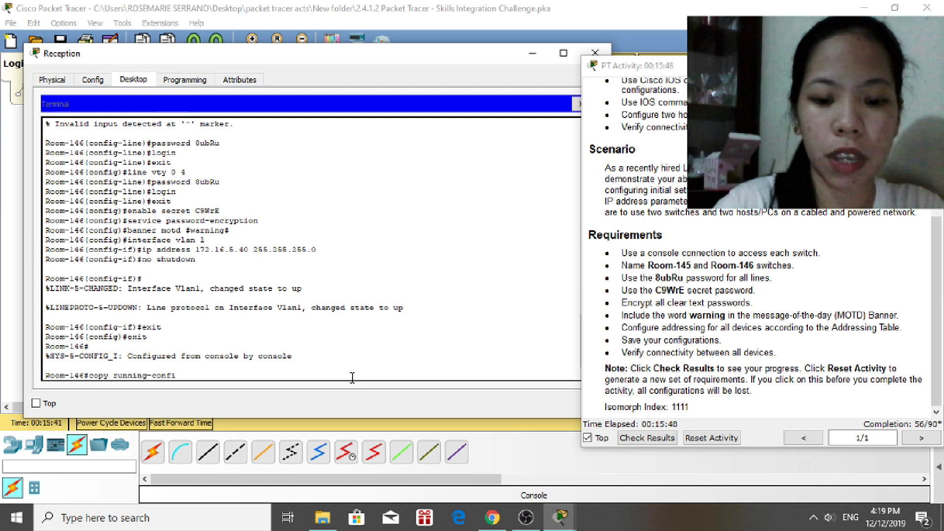
{"action": "type", "text": "g start"}
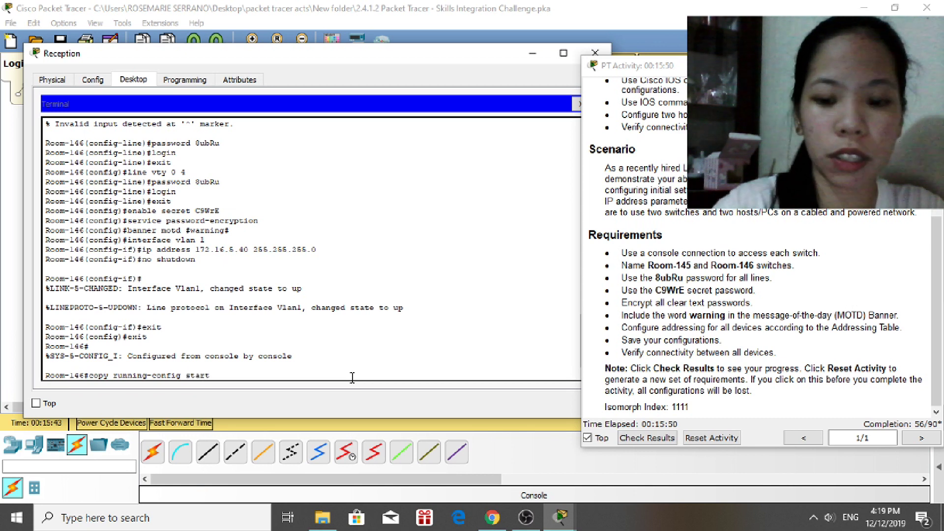
{"action": "type", "text": "up-config"}
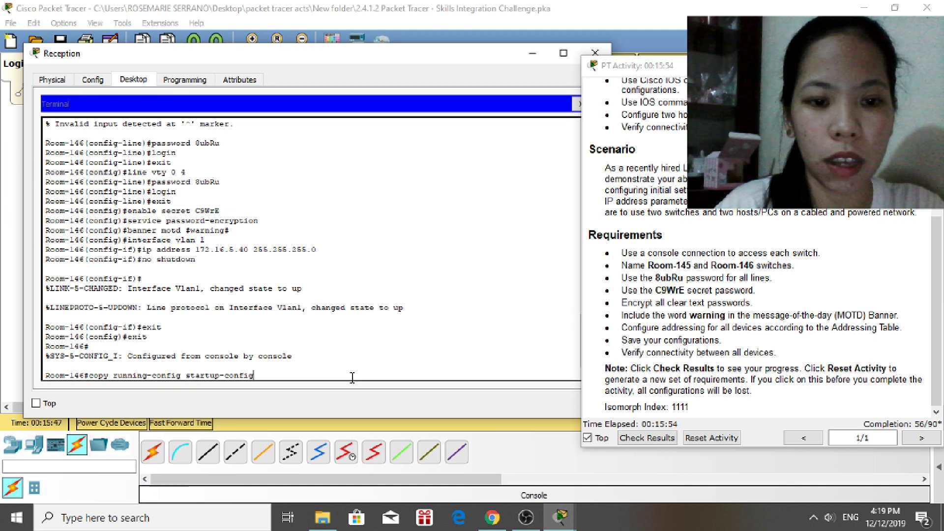
{"action": "key", "text": "Return"}
{"action": "key", "text": "Return"}
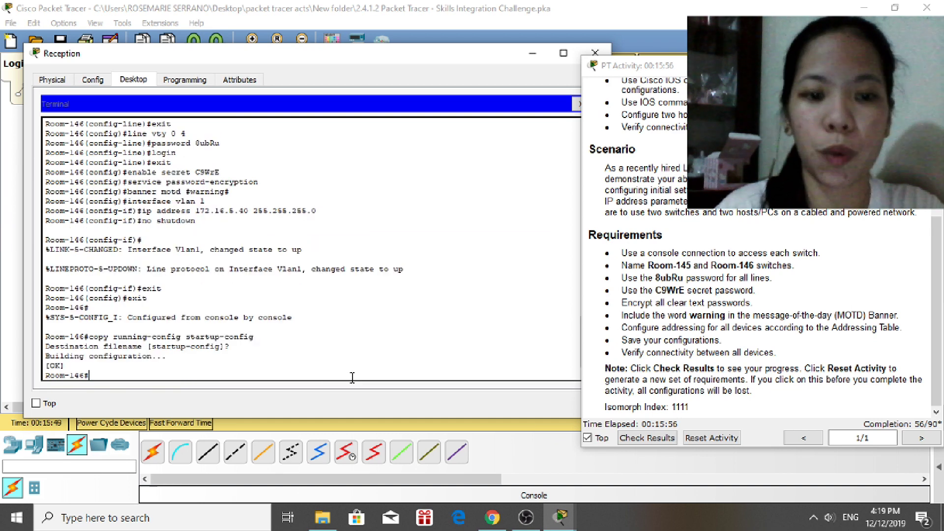
{"action": "left_click", "coordinate": [595, 53]}
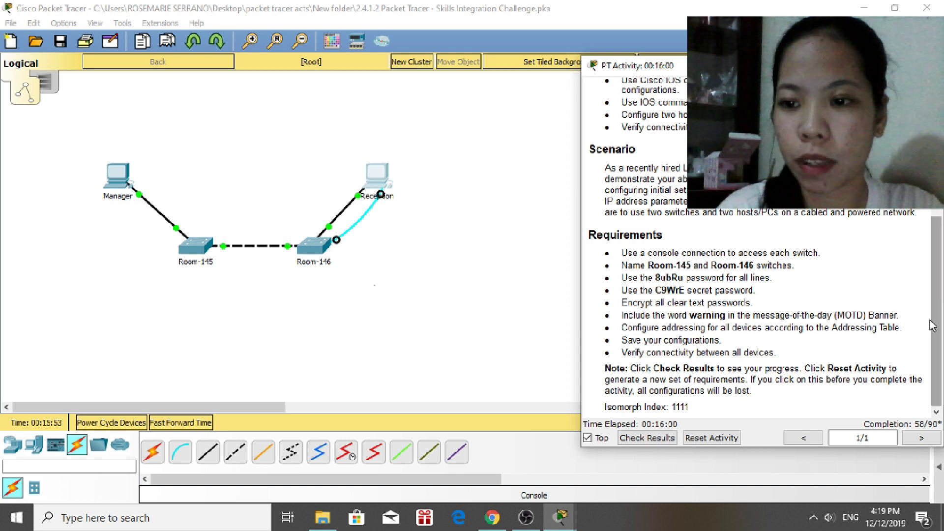
Step: Select the Manager PC in the topology to bring up its device settings
{"action": "scroll", "coordinate": [932, 326], "scroll_direction": "up", "scroll_amount": 5}
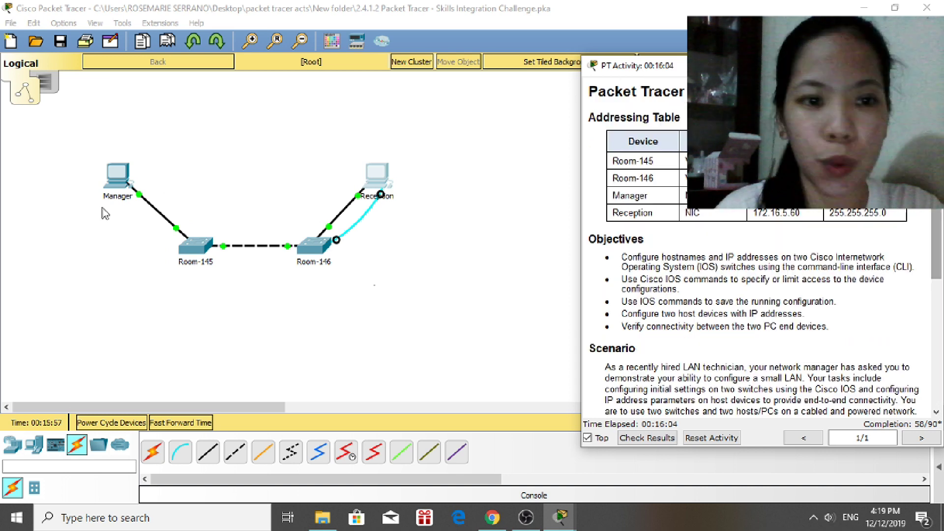
{"action": "left_click", "coordinate": [121, 172]}
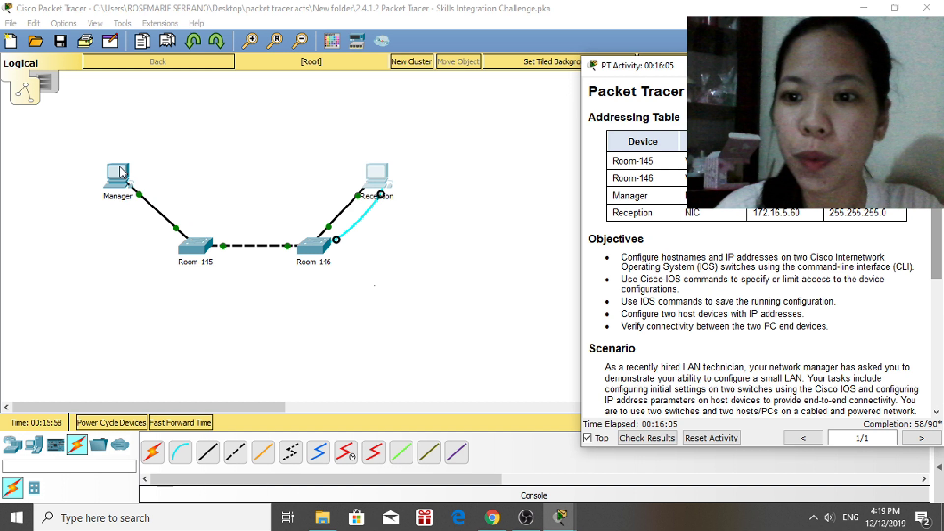
Step: Set the Manager PC's static IP to 172.16.5.50 with the default subnet mask, then close it
{"action": "left_click", "coordinate": [250, 148]}
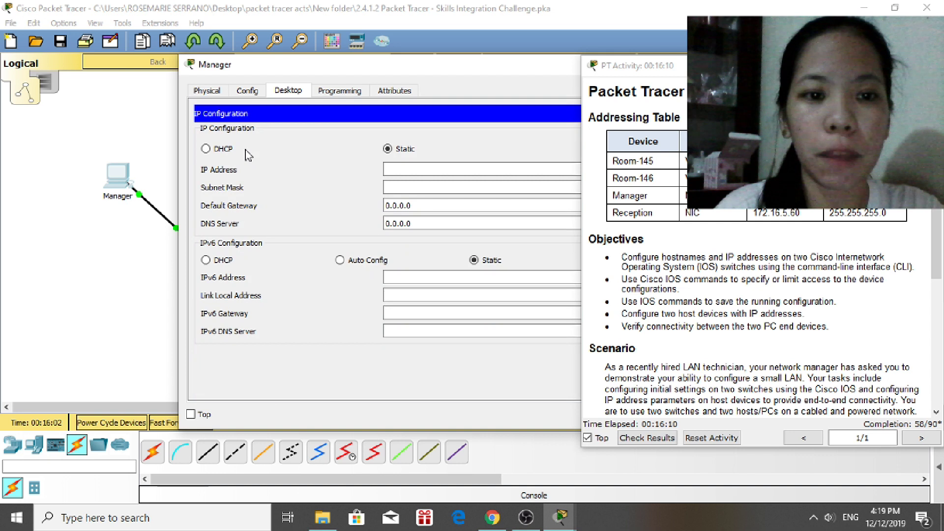
{"action": "left_click", "coordinate": [431, 170]}
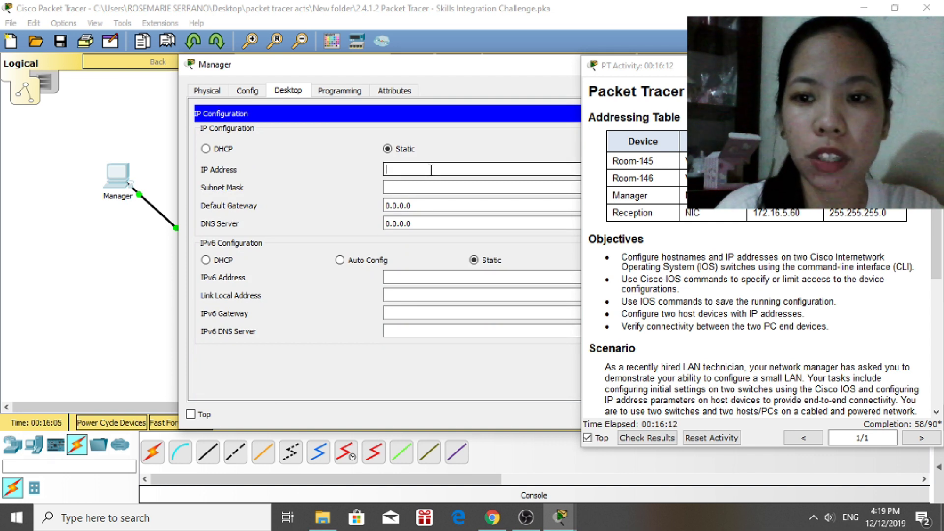
{"action": "type", "text": "1"}
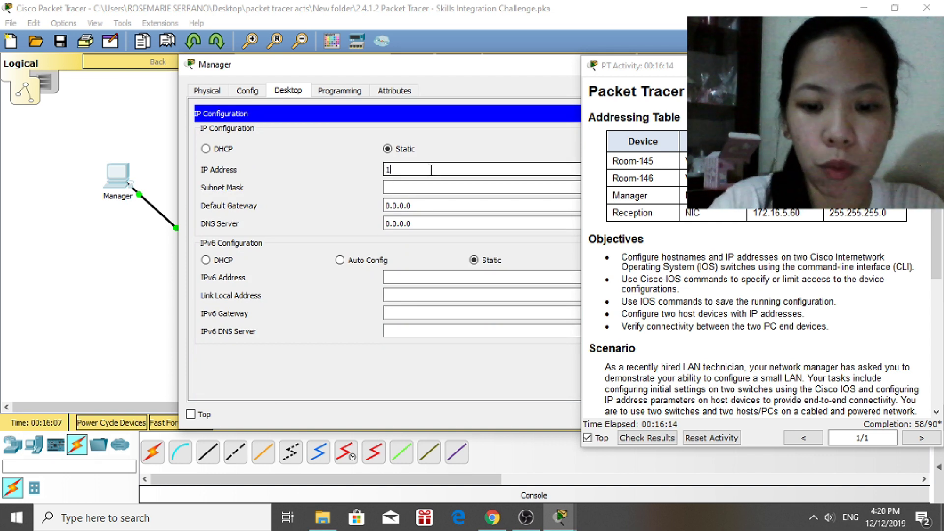
{"action": "type", "text": "72.1"}
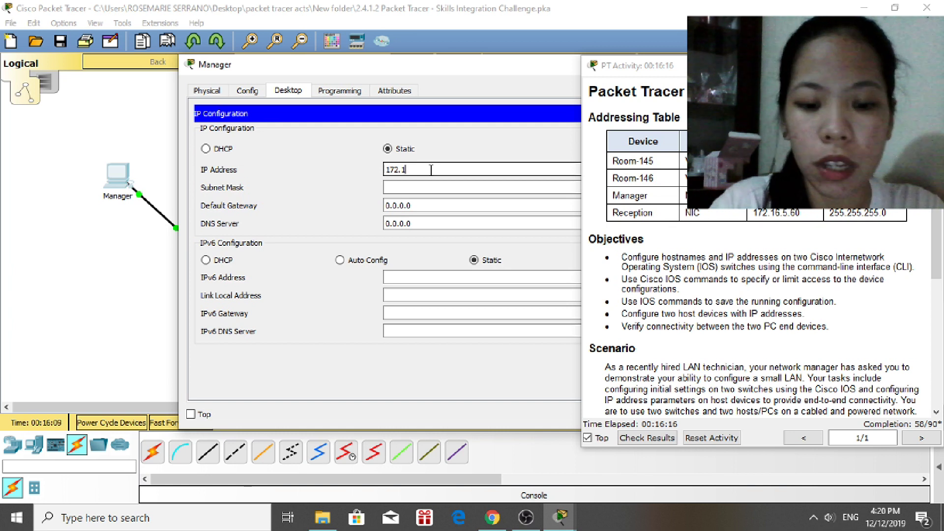
{"action": "type", "text": "6."}
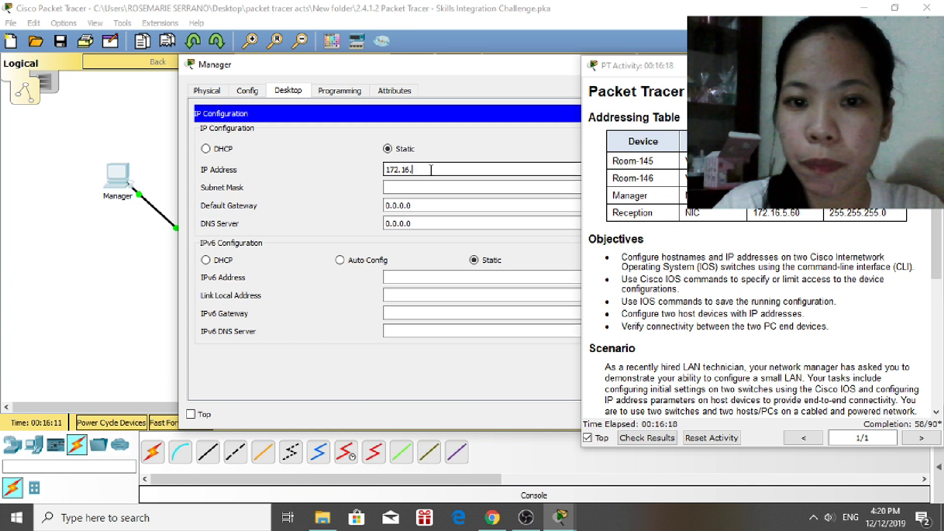
{"action": "type", "text": "5."}
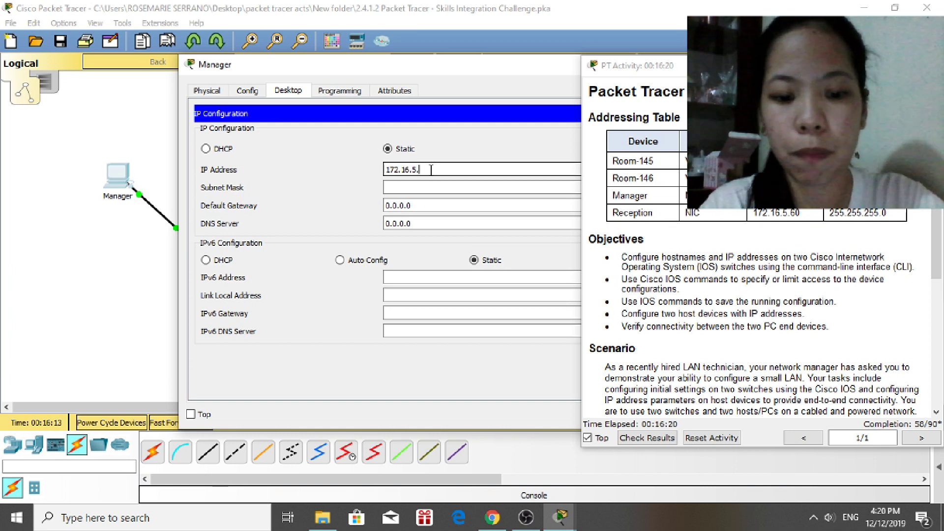
{"action": "type", "text": "50"}
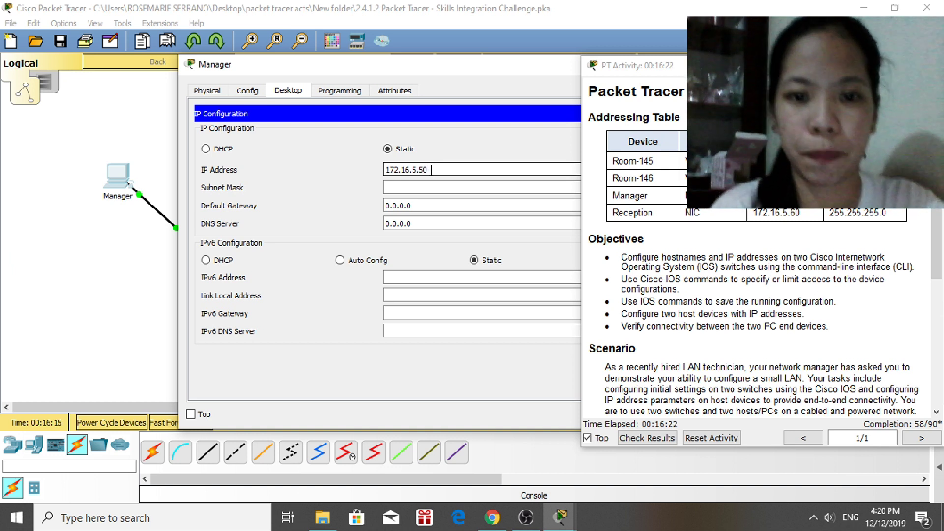
{"action": "key", "text": "Tab"}
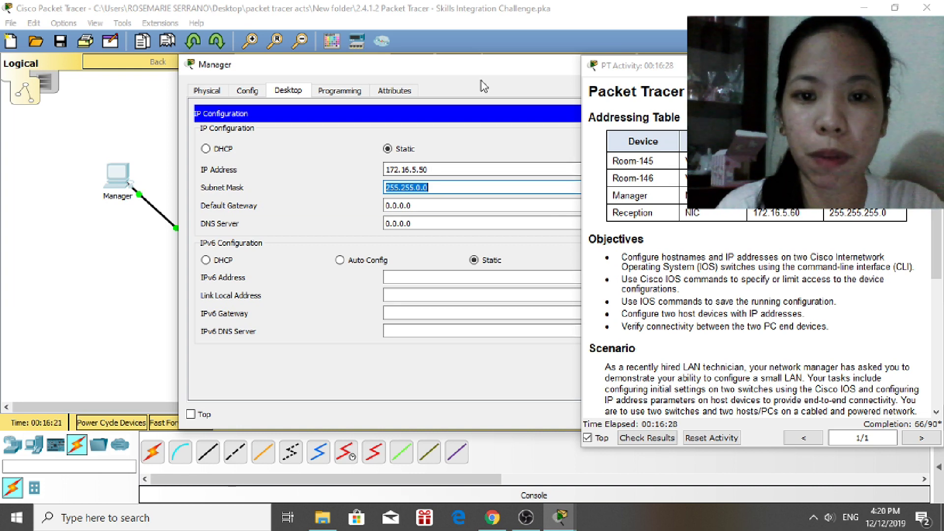
{"action": "left_click_drag", "start_coordinate": [300, 69], "coordinate": [174, 64]}
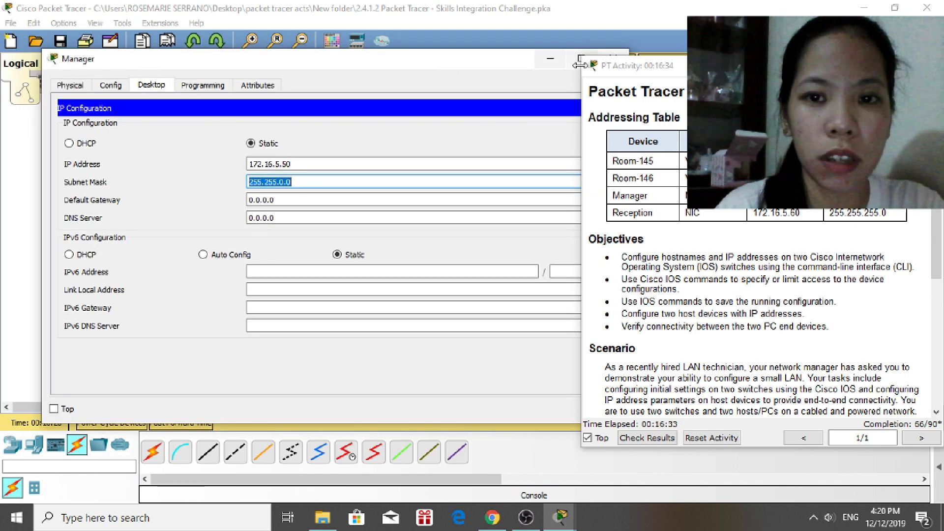
{"action": "left_click_drag", "start_coordinate": [472, 69], "coordinate": [442, 36]}
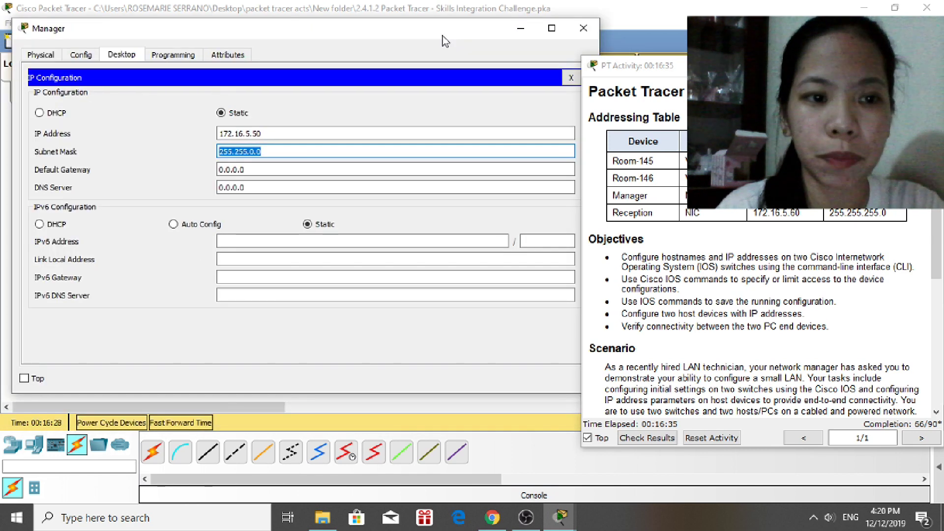
{"action": "left_click", "coordinate": [583, 28]}
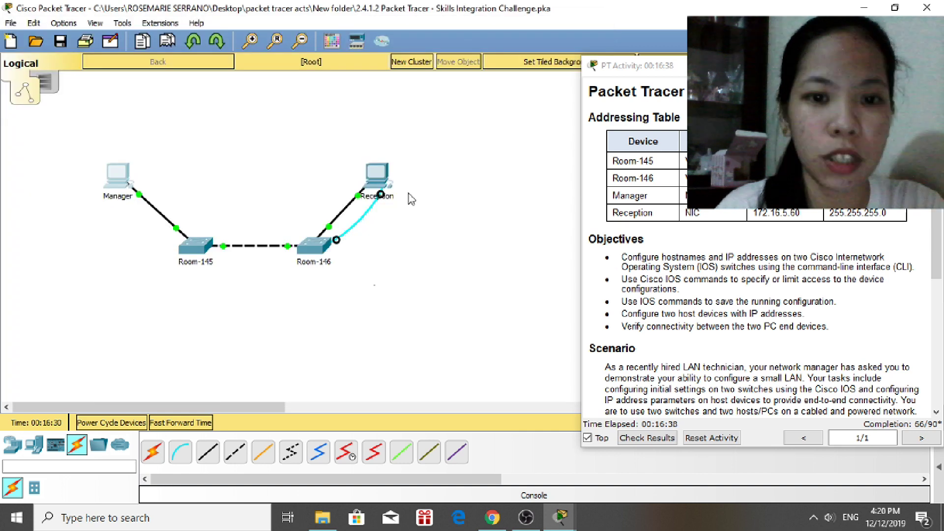
Step: Give the Reception PC static IP 172.16.5.60 and edit its subnet mask to 255.255.255.0
{"action": "left_click", "coordinate": [375, 181]}
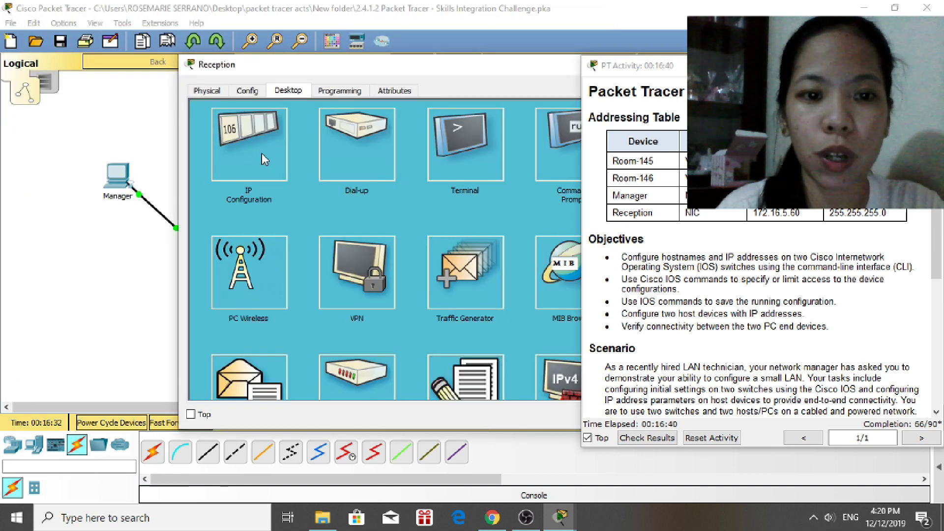
{"action": "left_click", "coordinate": [262, 153]}
{"action": "left_click_drag", "start_coordinate": [465, 67], "coordinate": [319, 29]}
{"action": "left_click", "coordinate": [383, 131]}
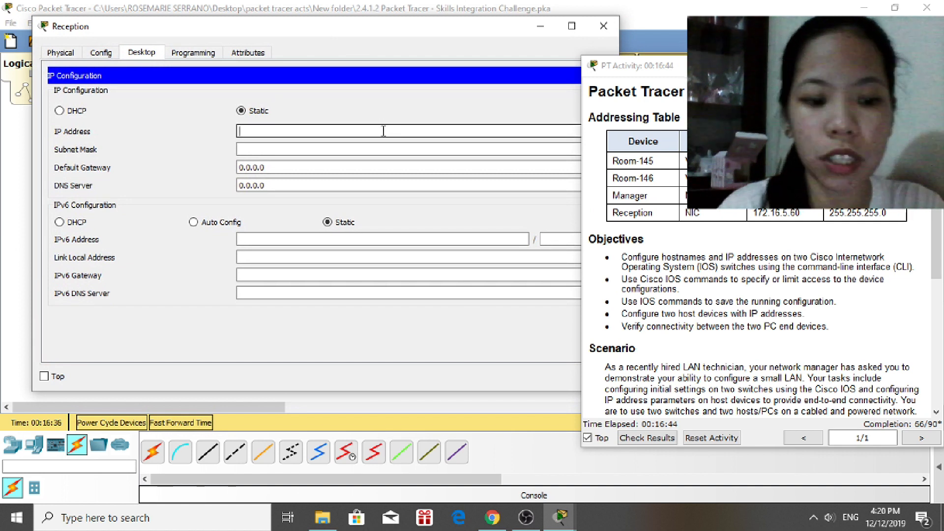
{"action": "type", "text": "172.1"}
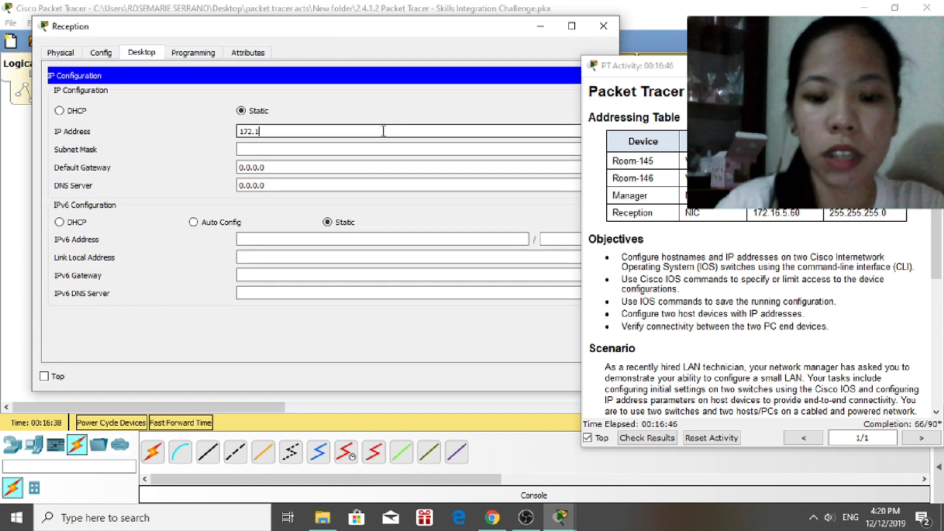
{"action": "type", "text": "6.5.60"}
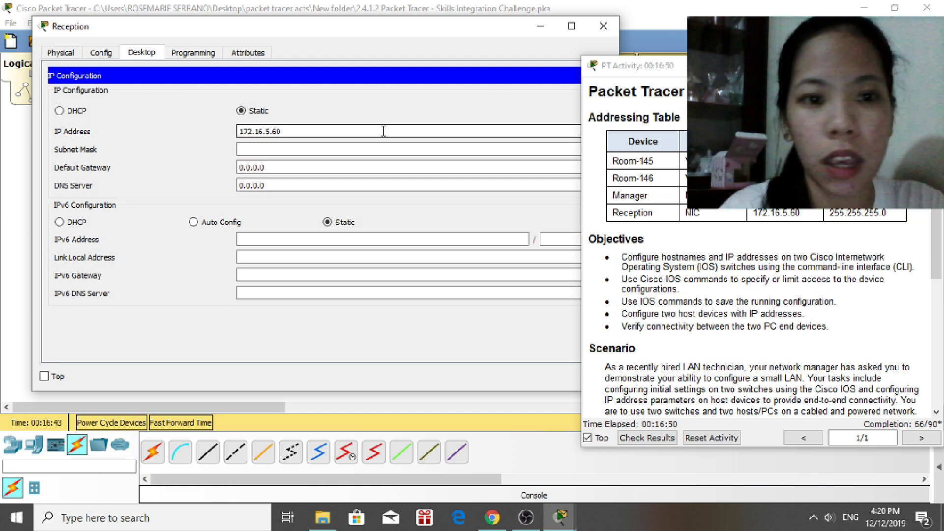
{"action": "key", "text": "Tab"}
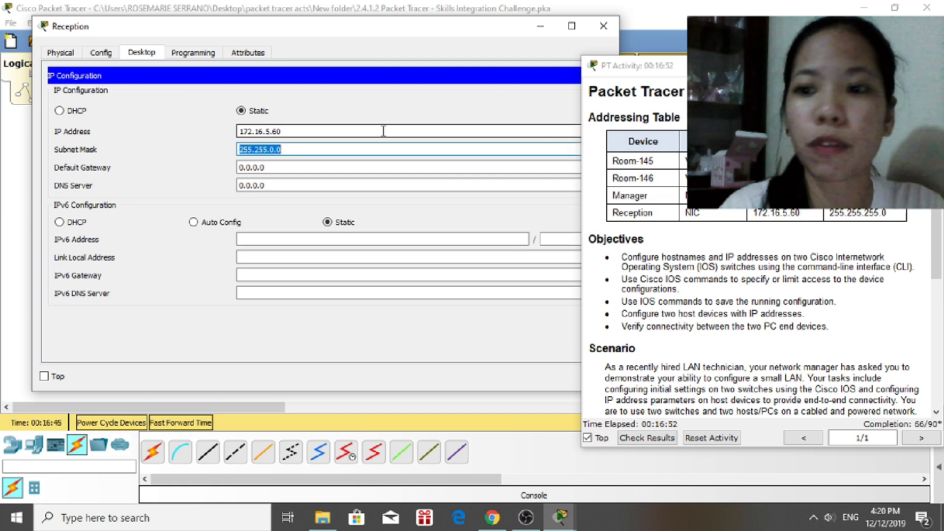
{"action": "left_click", "coordinate": [277, 149]}
{"action": "key", "text": "BackSpace"}
{"action": "key", "text": "BackSpace"}
{"action": "type", "text": "255."}
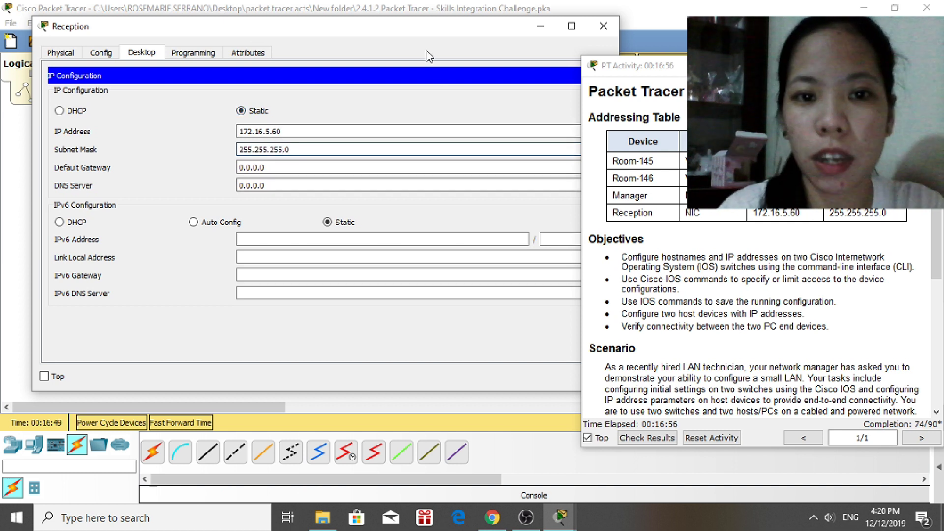
Step: Close the Reception PC's settings and bring up the activity Requirements
{"action": "left_click", "coordinate": [605, 28]}
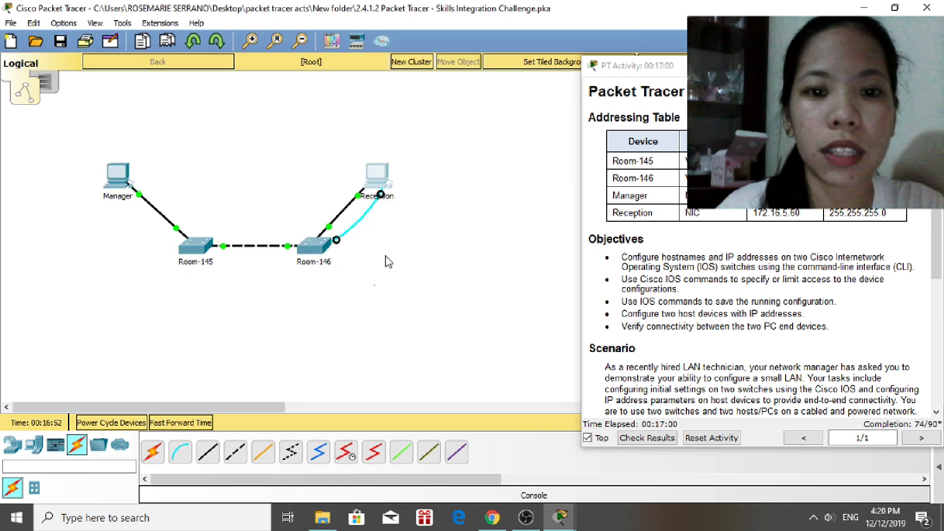
{"action": "left_click", "coordinate": [939, 396]}
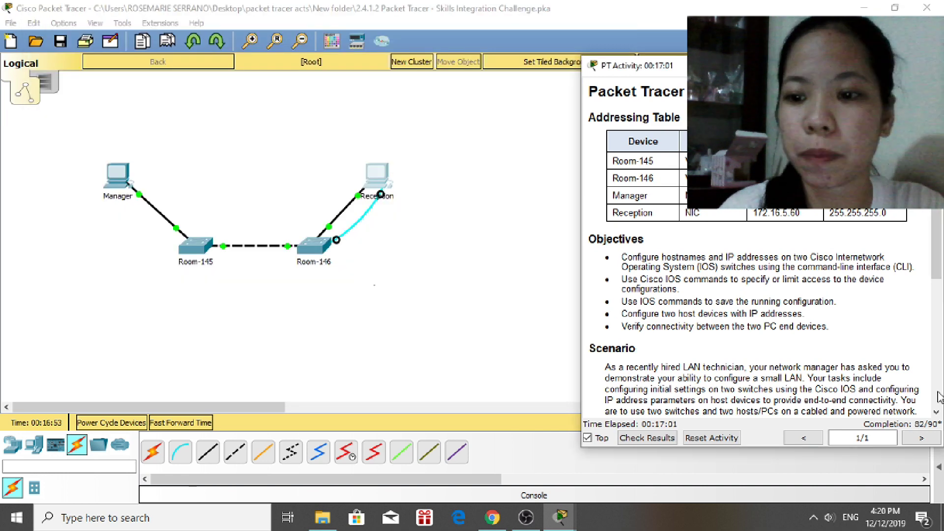
{"action": "left_click", "coordinate": [936, 396]}
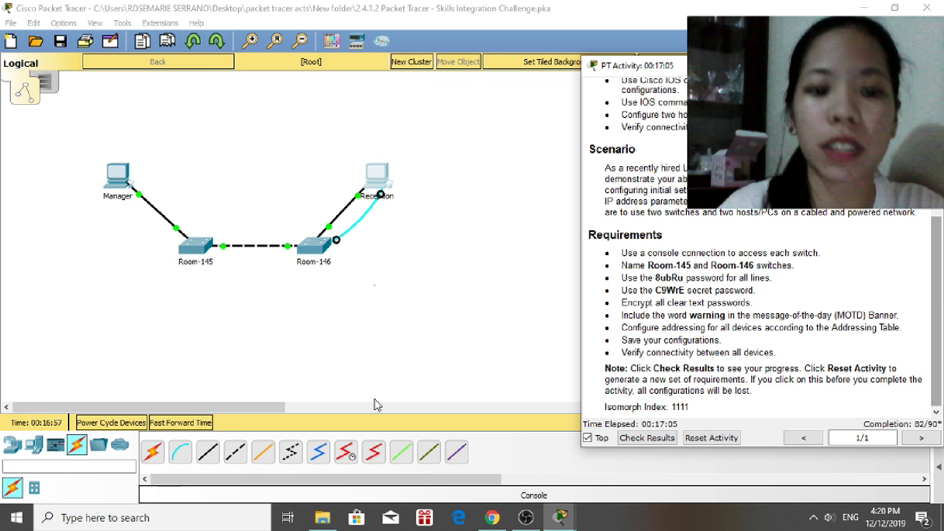
Step: Delete the console cable between Room-146 and Reception, then open the Manager PC
{"action": "left_click", "coordinate": [354, 234]}
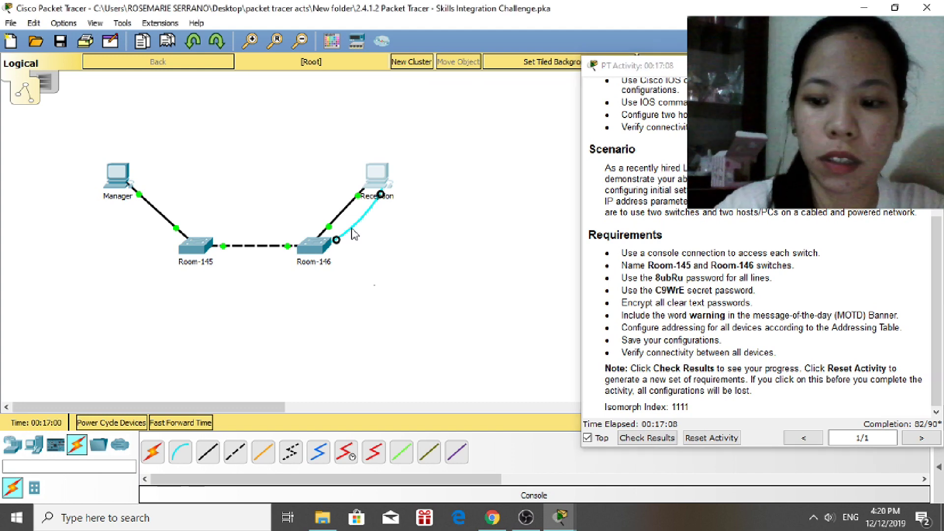
{"action": "key", "text": "Delete"}
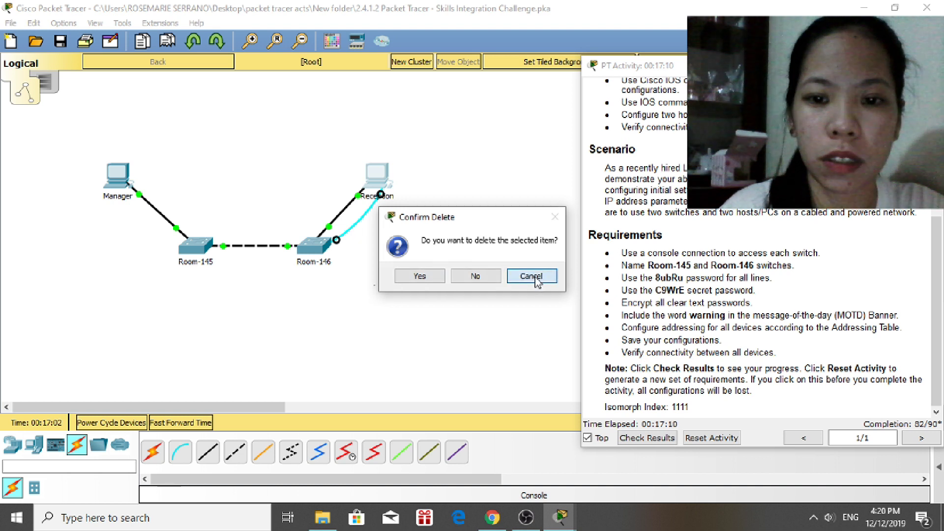
{"action": "left_click", "coordinate": [531, 276]}
{"action": "key", "text": "Delete"}
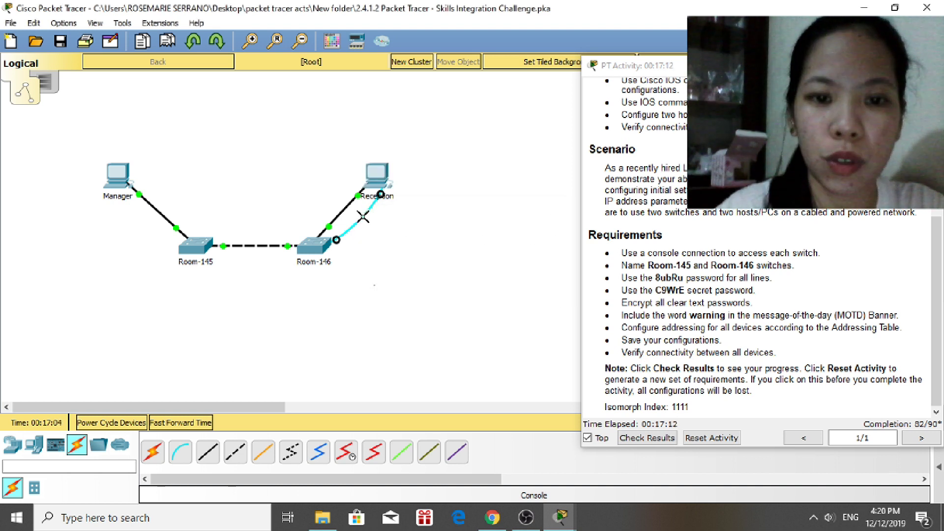
{"action": "left_click", "coordinate": [363, 217]}
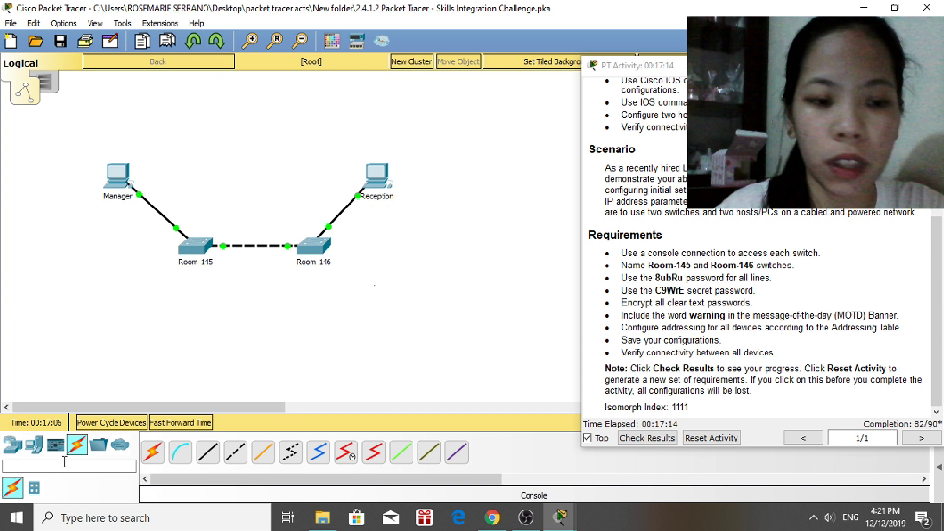
{"action": "left_click", "coordinate": [180, 461]}
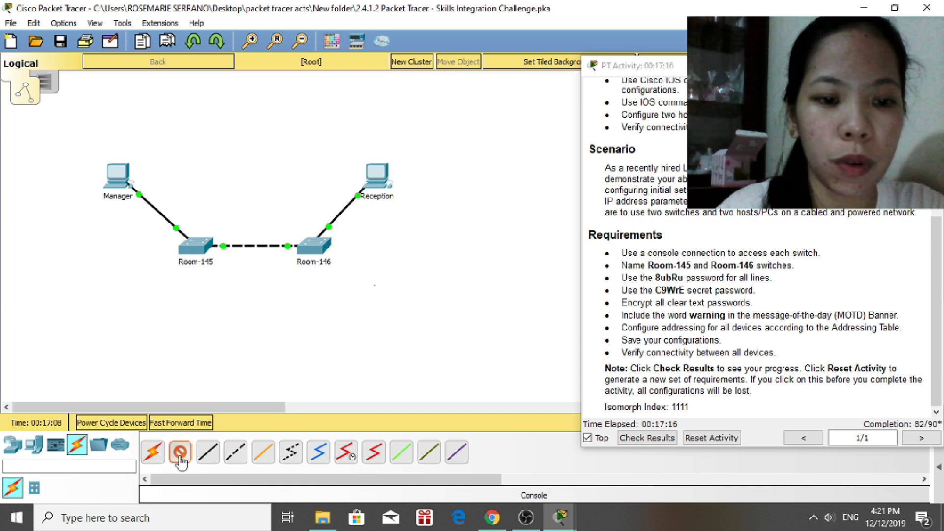
{"action": "left_click", "coordinate": [181, 462]}
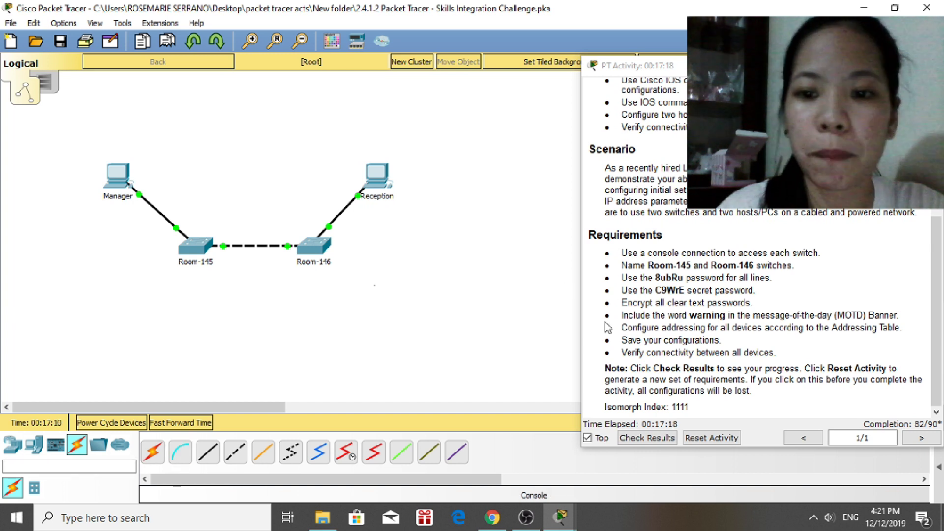
{"action": "left_click", "coordinate": [119, 186]}
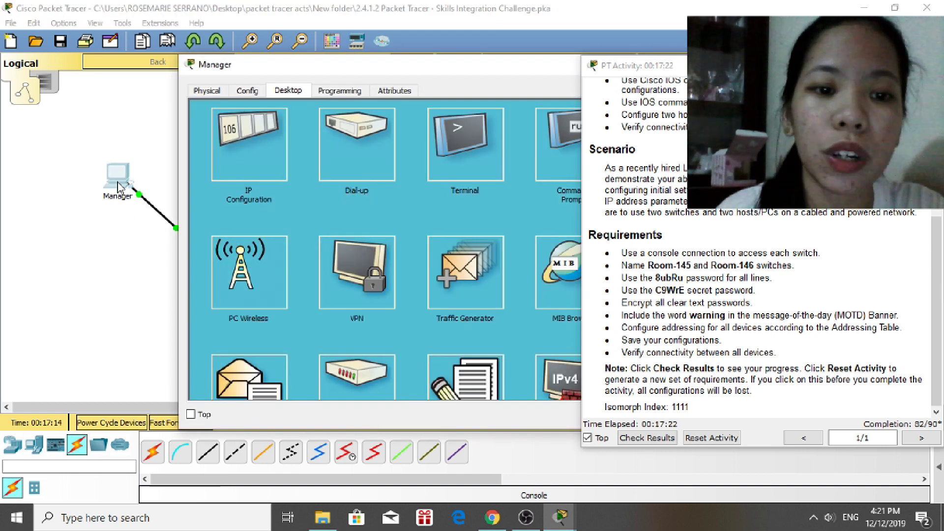
Step: From Manager's Command Prompt, ping Reception at 172.16.5.60 and the switch at 172.16.5.35
{"action": "left_click_drag", "start_coordinate": [499, 74], "coordinate": [330, 51]}
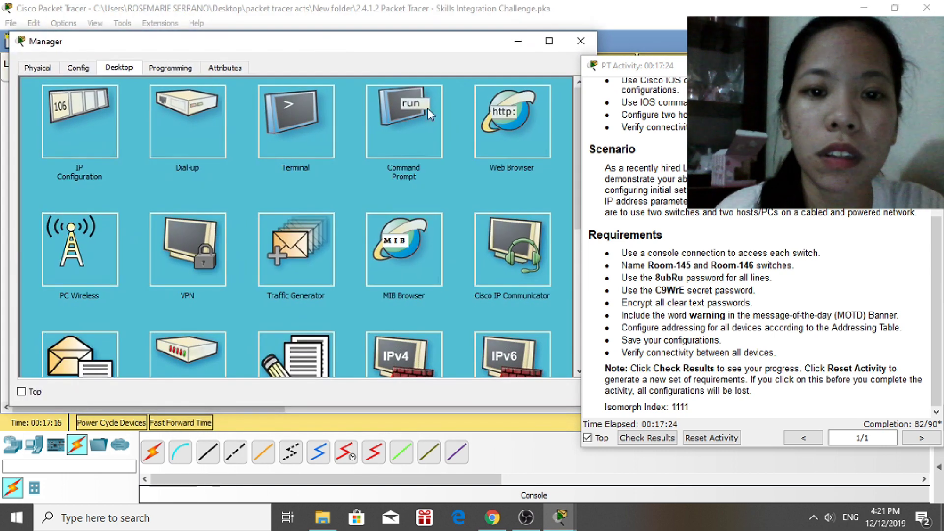
{"action": "left_click", "coordinate": [425, 128]}
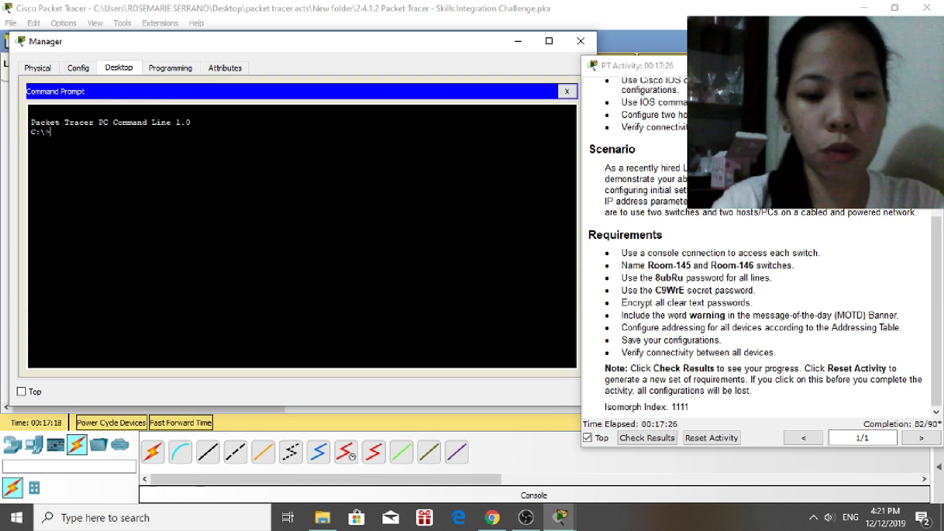
{"action": "type", "text": "ping"}
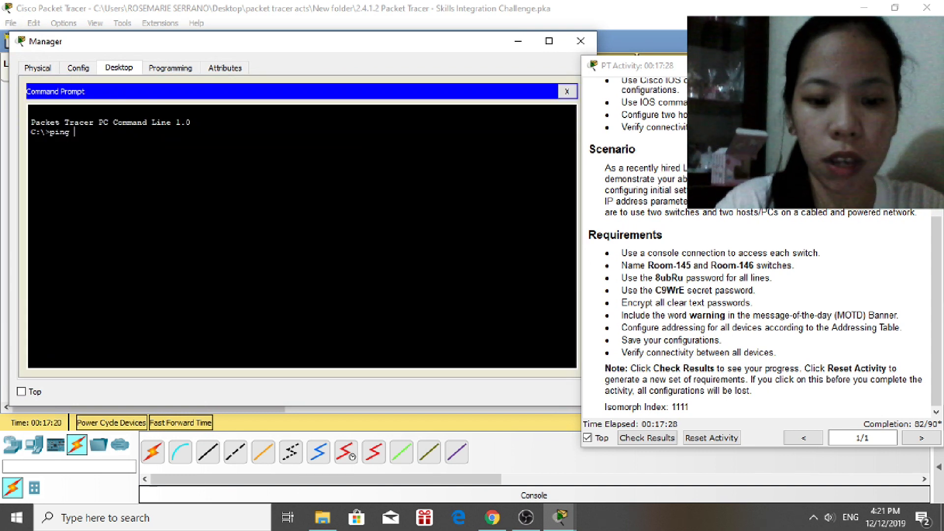
{"action": "left_click", "coordinate": [938, 260]}
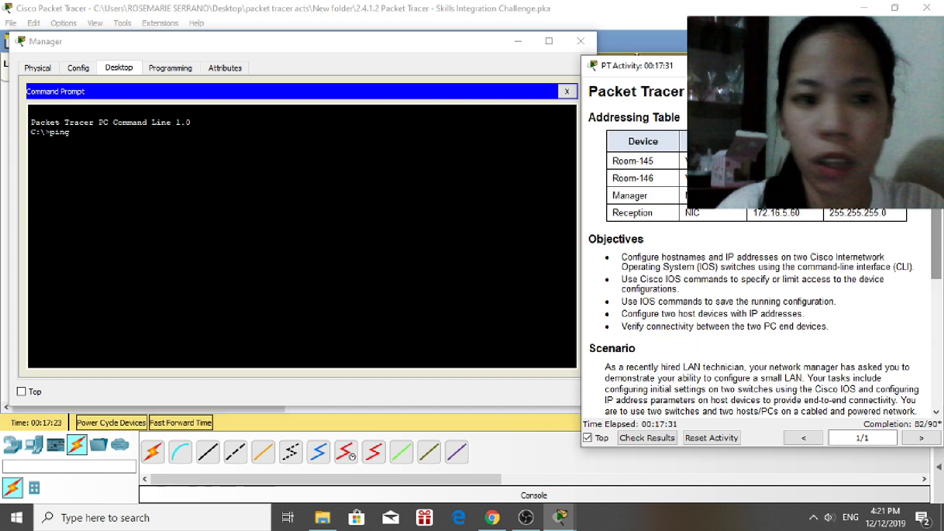
{"action": "left_click", "coordinate": [73, 132]}
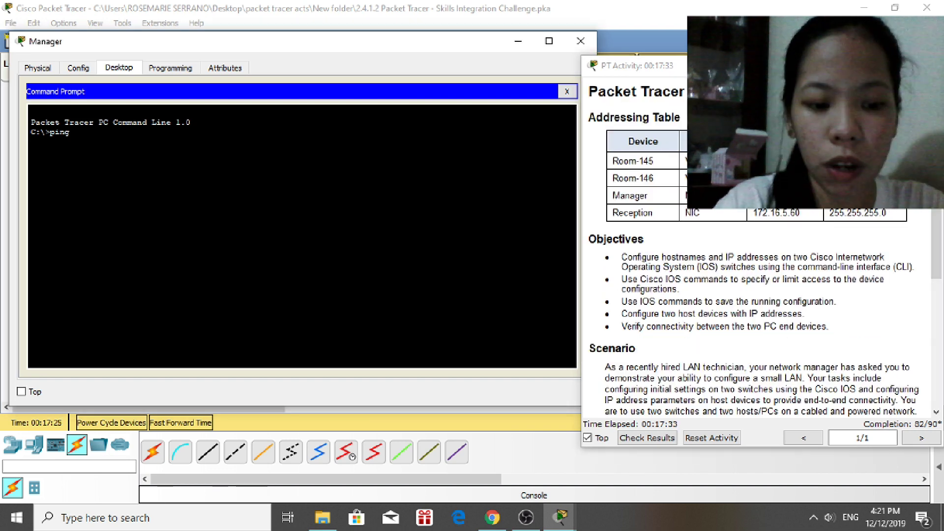
{"action": "type", "text": "172.16"}
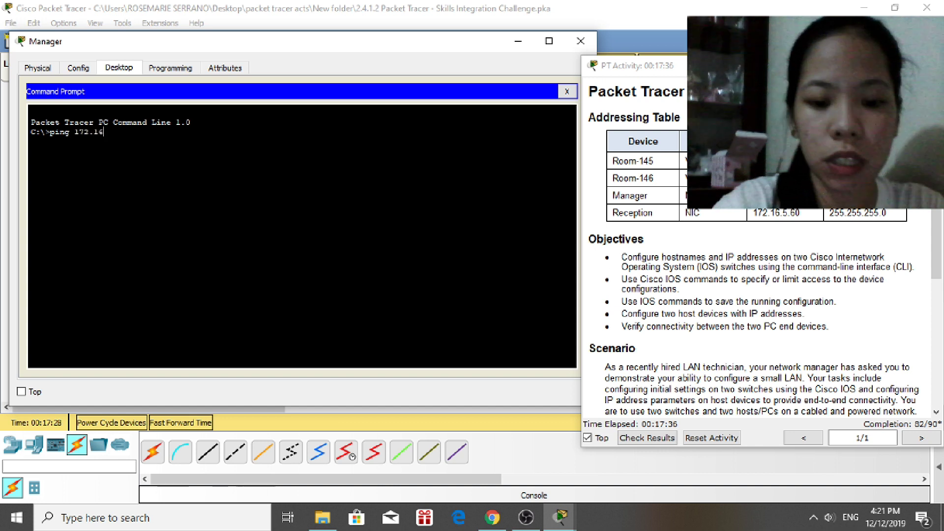
{"action": "type", "text": ".5.60"}
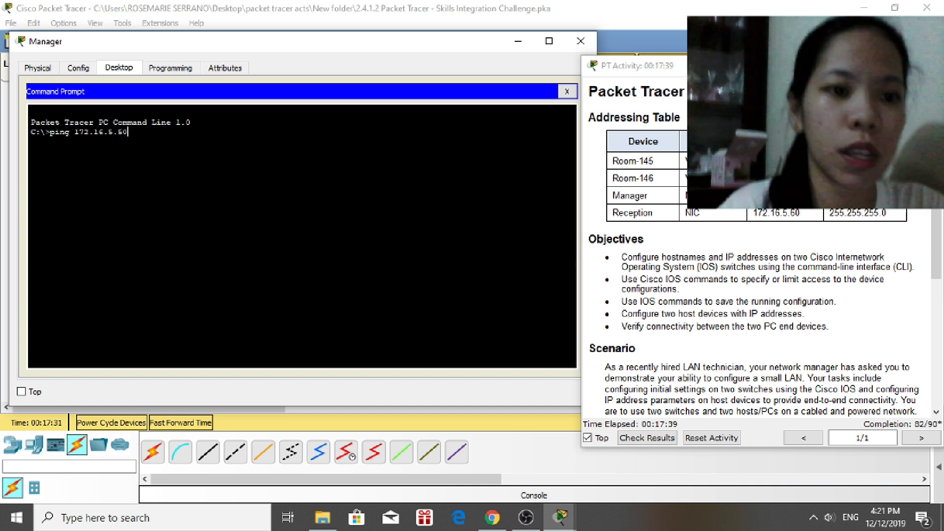
{"action": "key", "text": "Return"}
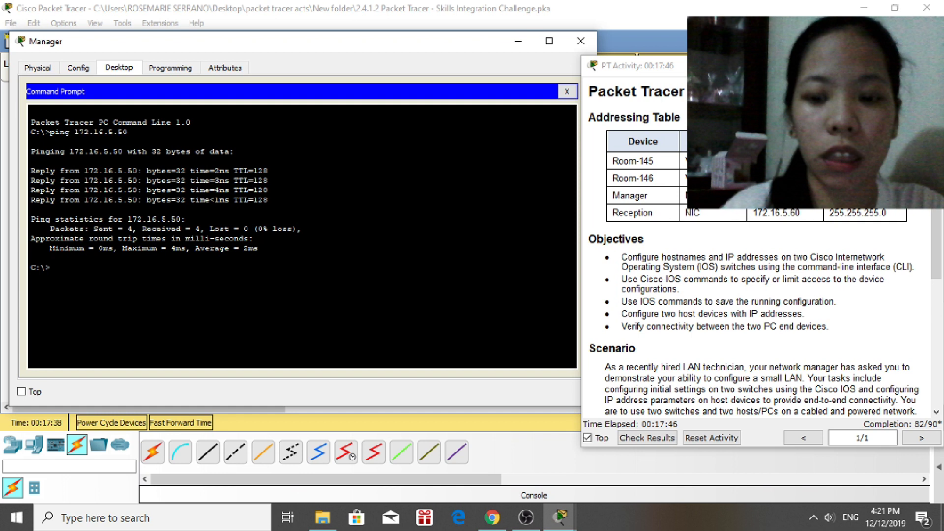
{"action": "type", "text": "ping "}
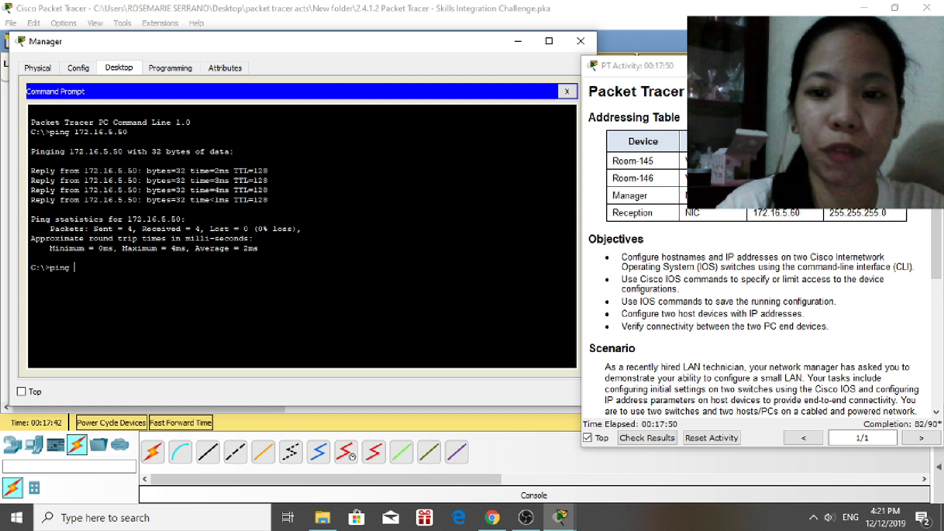
{"action": "type", "text": "172.1"}
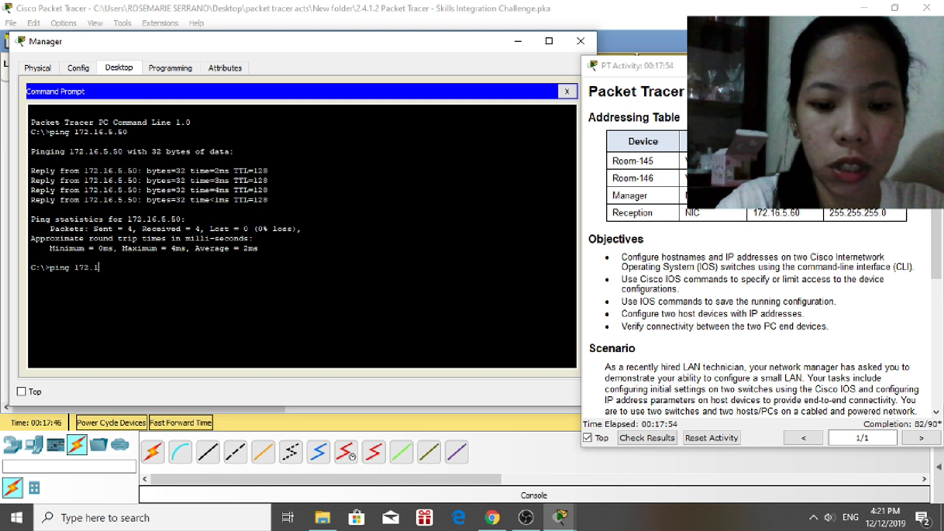
{"action": "type", "text": "6.5."}
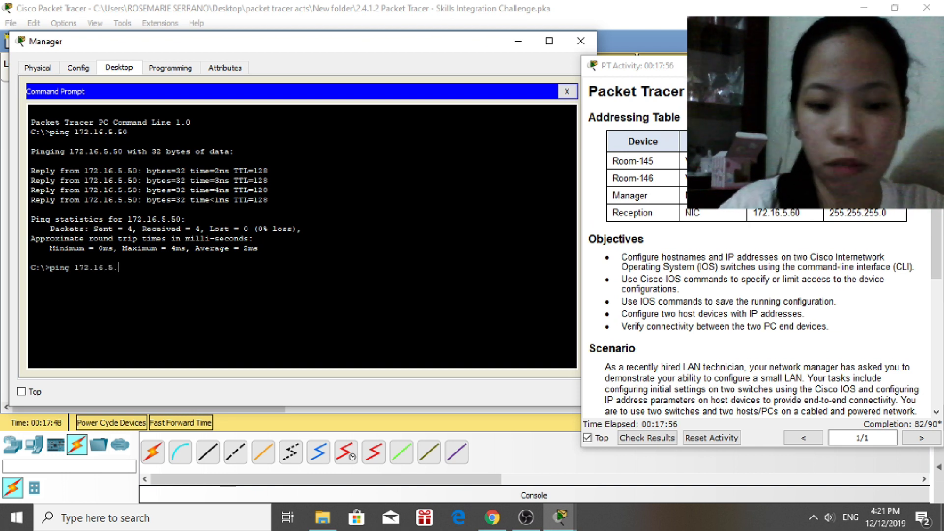
{"action": "type", "text": "35"}
{"action": "key", "text": "Return"}
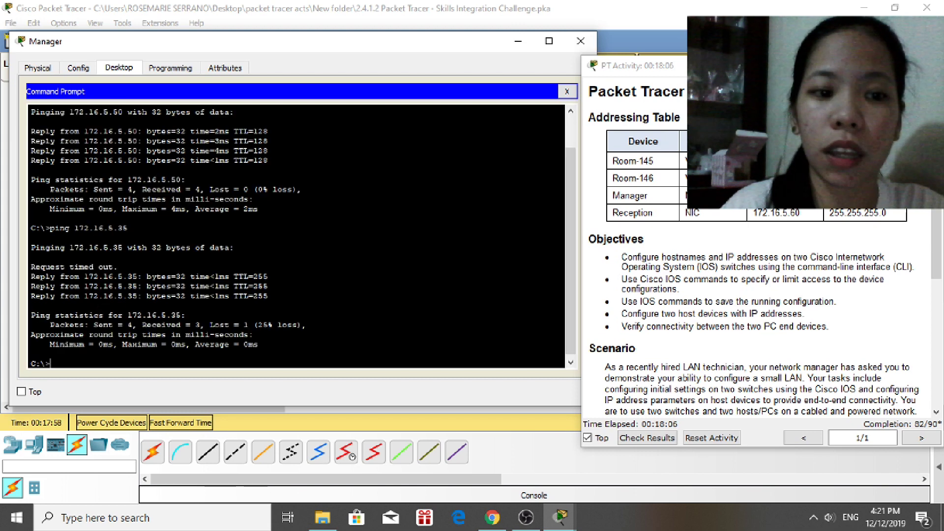
Step: Close Manager, then ping 172.16.5.60 from the Reception PC's Command Prompt
{"action": "left_click", "coordinate": [582, 41]}
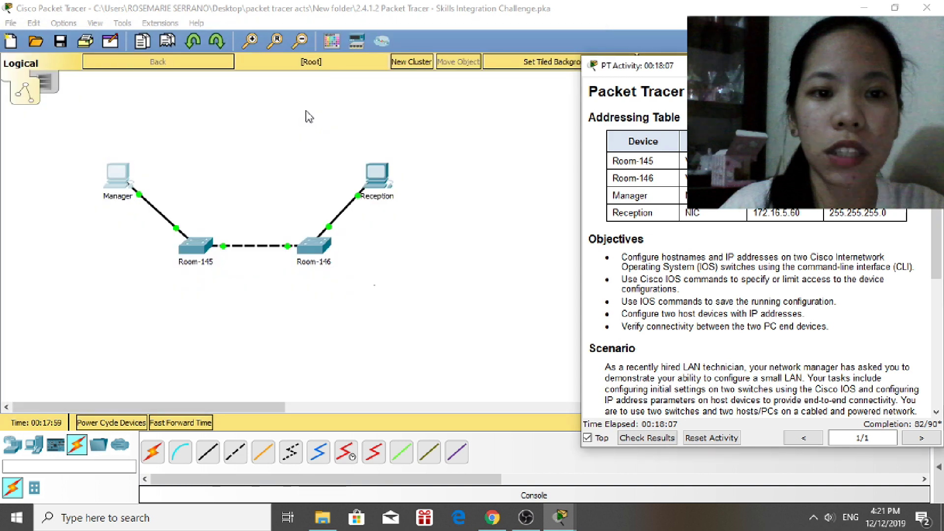
{"action": "left_click", "coordinate": [370, 188]}
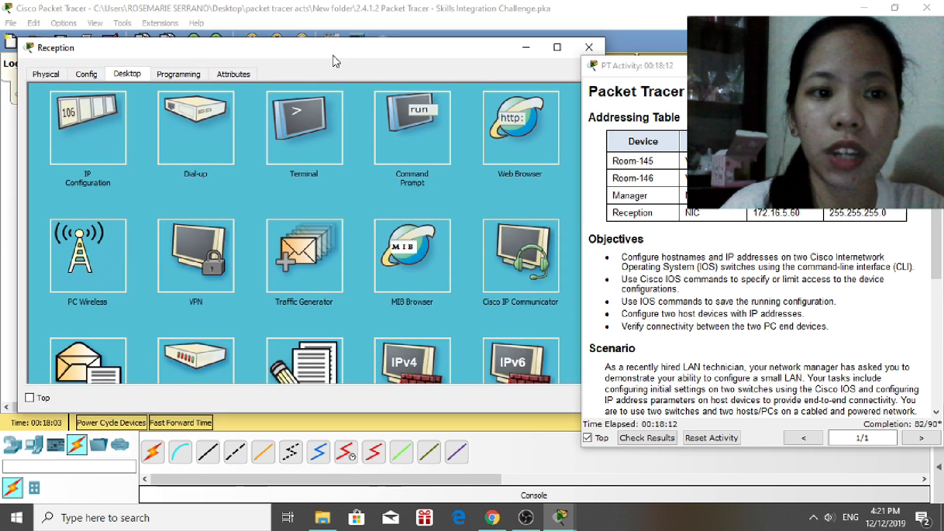
{"action": "left_click", "coordinate": [417, 143]}
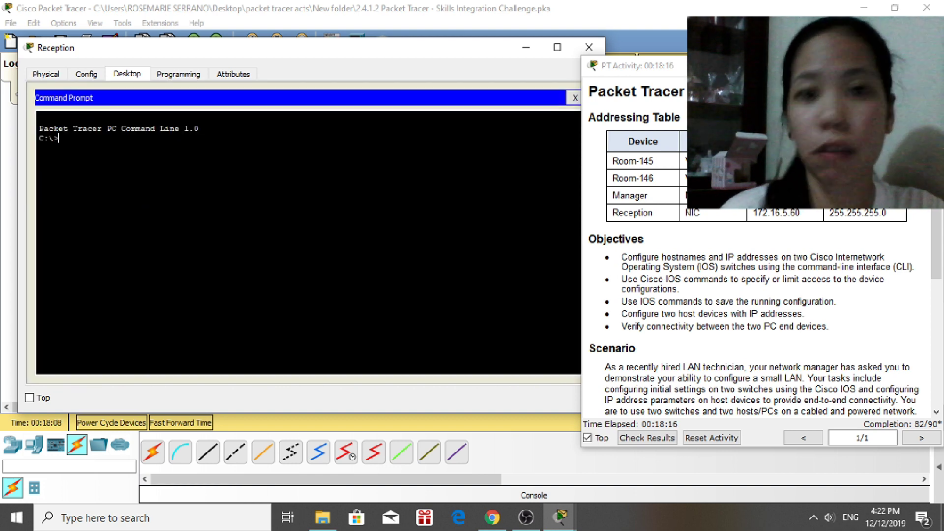
{"action": "type", "text": "ping"}
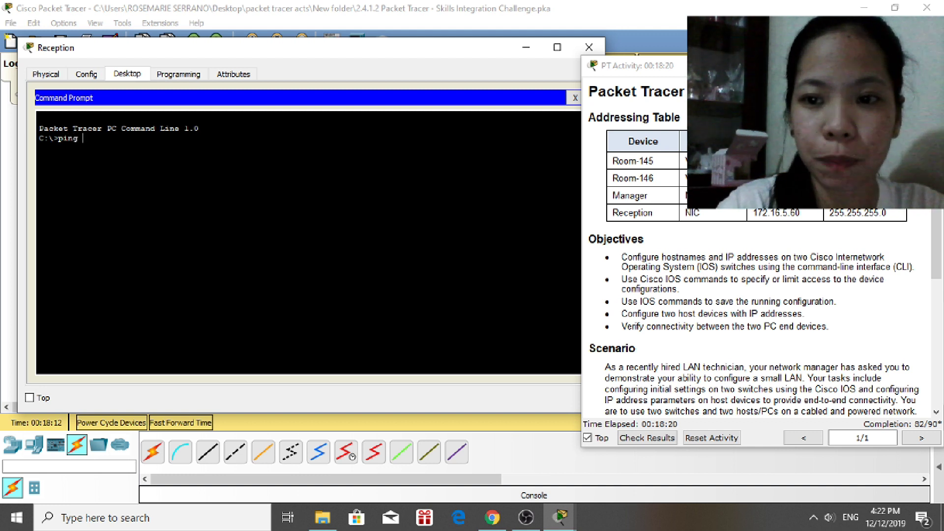
{"action": "type", "text": " 172."}
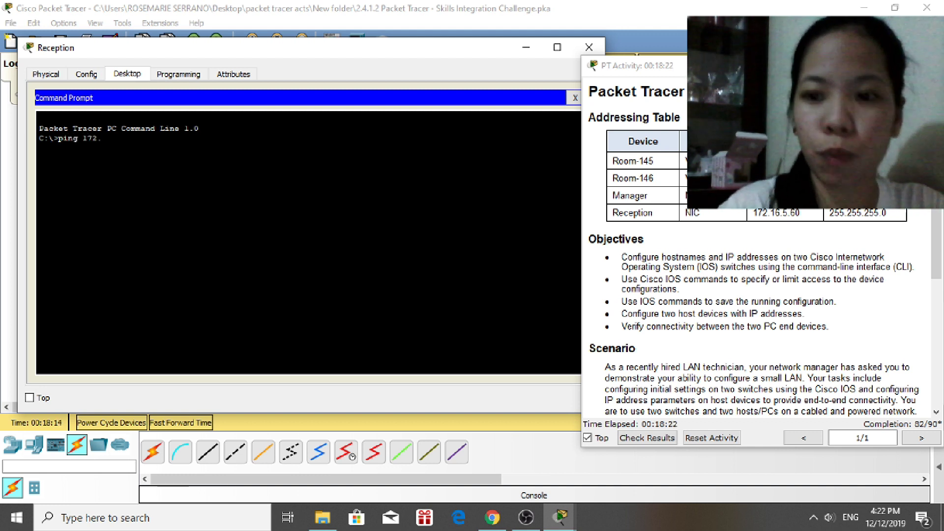
{"action": "type", "text": "16.5.60"}
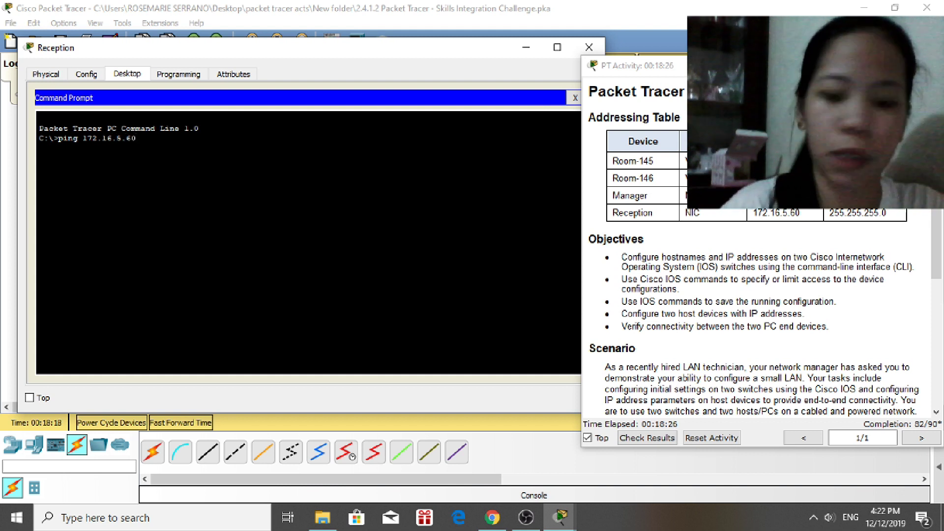
{"action": "key", "text": "Return"}
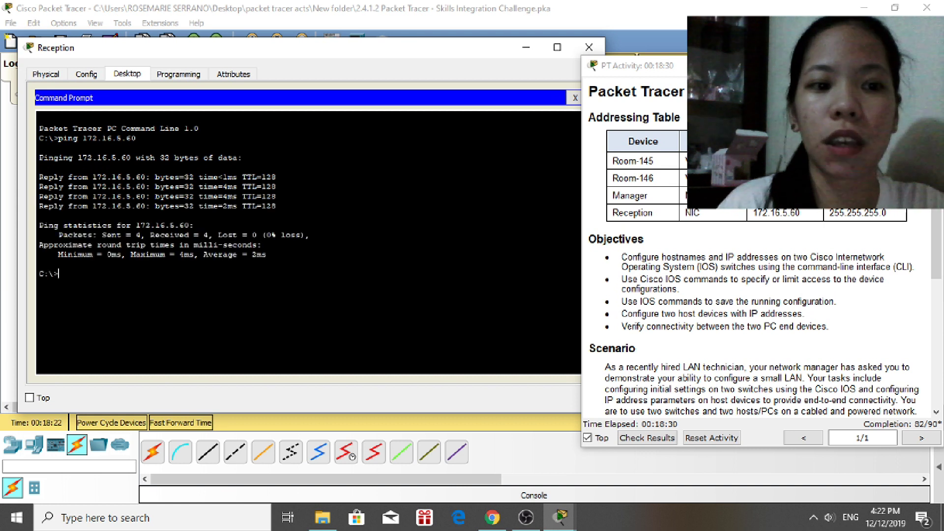
Step: Ping the Room-146 switch at 172.16.5.40 from Reception, then close its window
{"action": "type", "text": "pu"}
{"action": "key", "text": "BackSpace"}
{"action": "type", "text": "ing"}
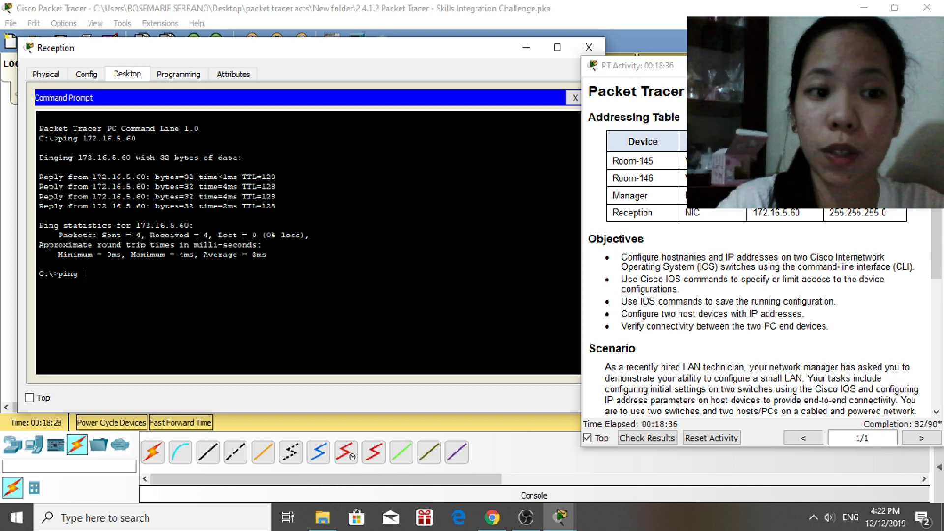
{"action": "type", "text": " 1"}
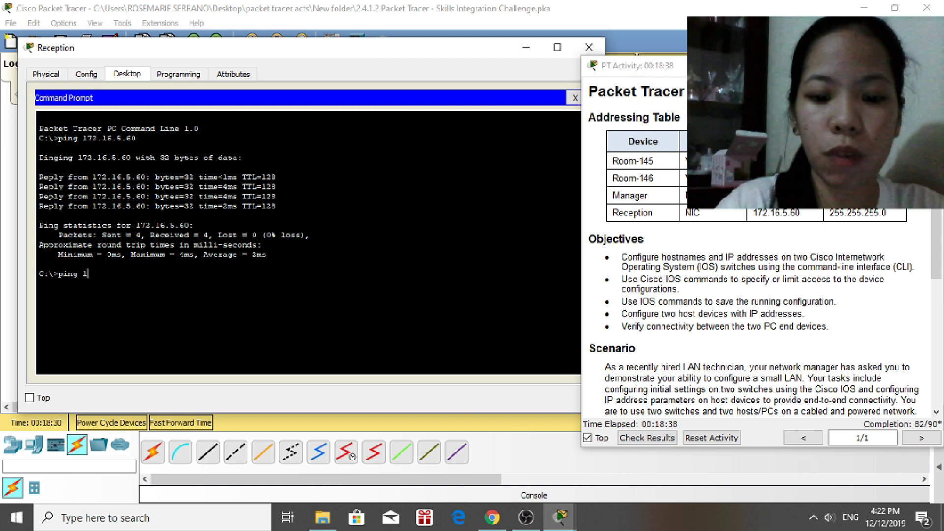
{"action": "type", "text": "72.16.5.60"}
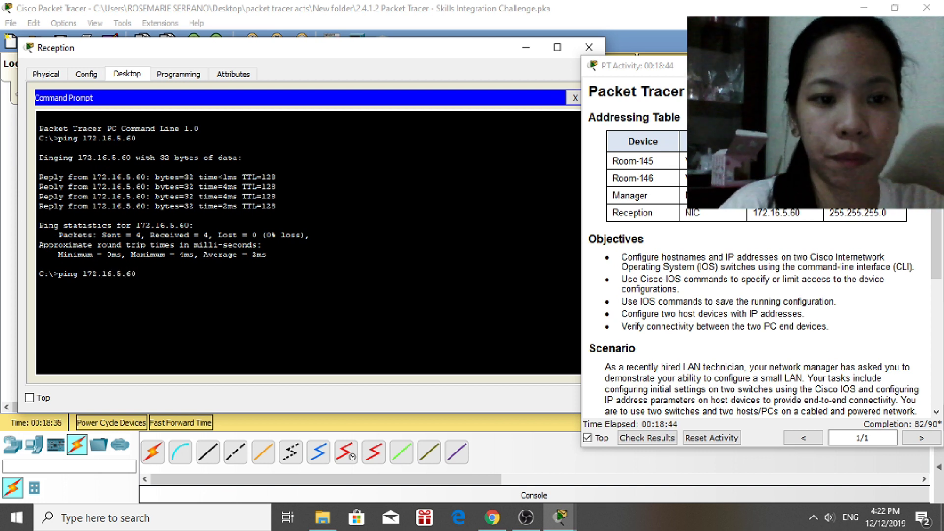
{"action": "key", "text": "BackSpace"}
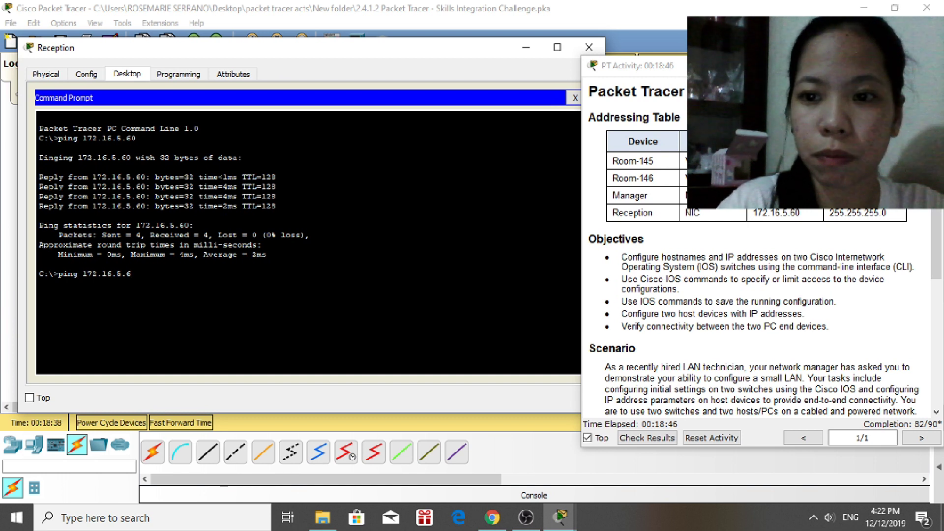
{"action": "key", "text": "BackSpace"}
{"action": "key", "text": "BackSpace"}
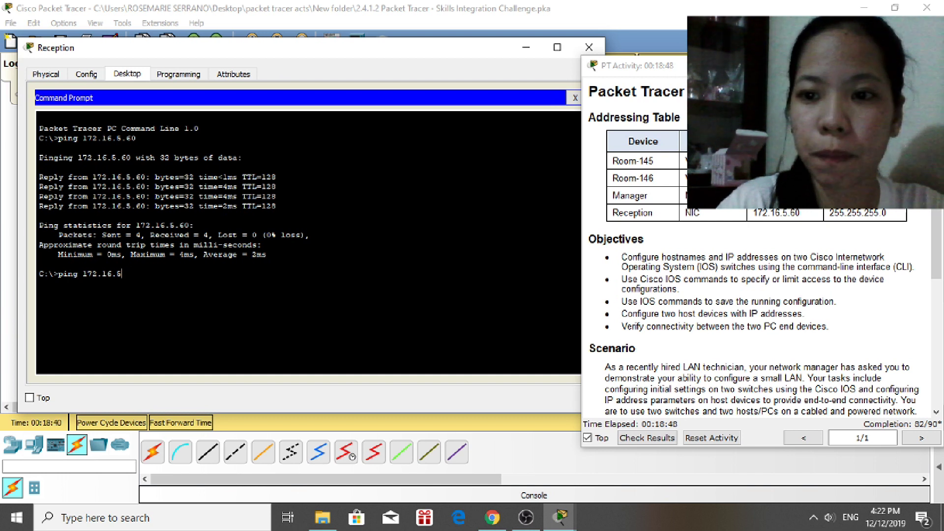
{"action": "type", "text": ".40"}
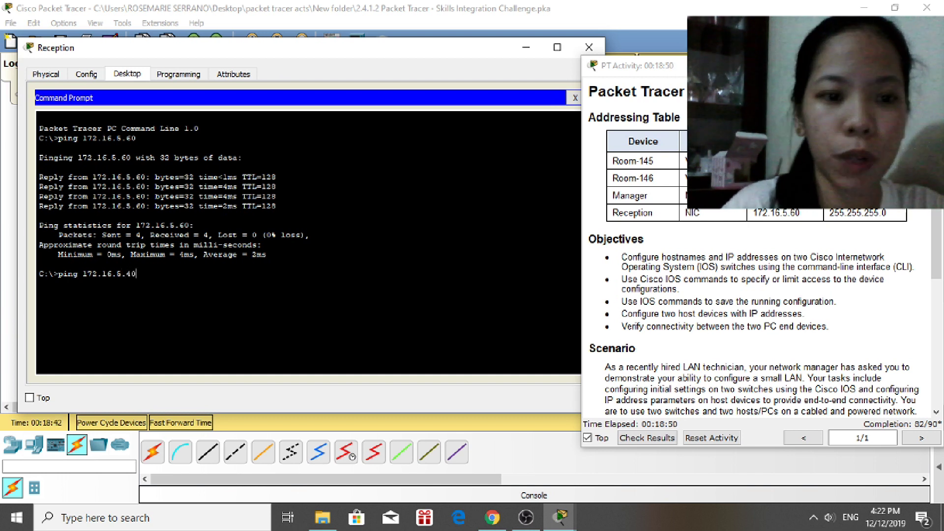
{"action": "key", "text": "Return"}
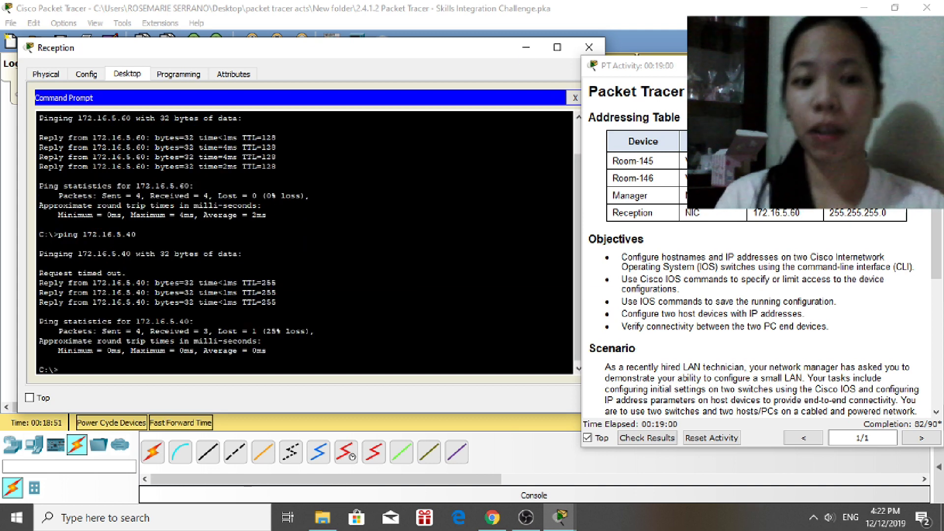
{"action": "left_click", "coordinate": [588, 48]}
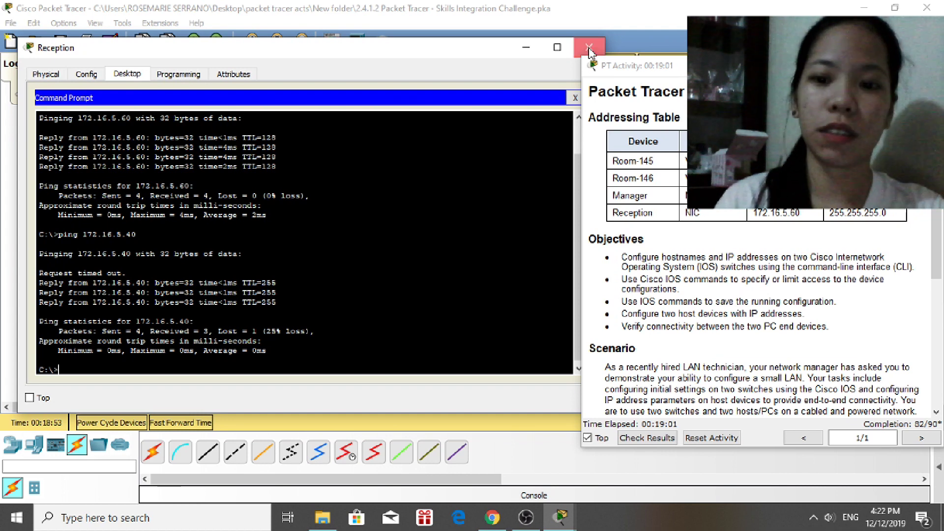